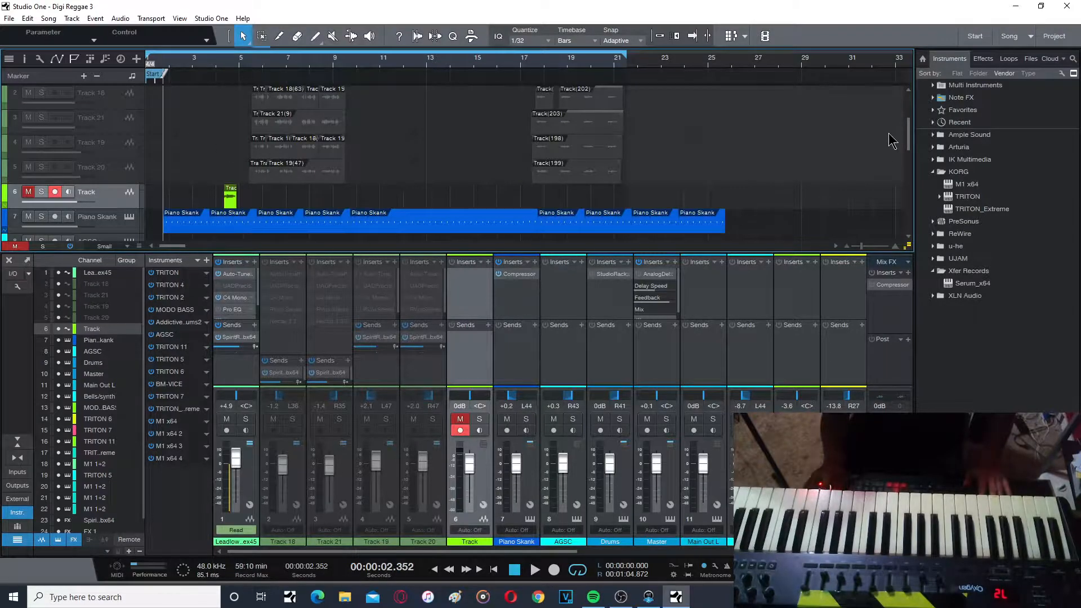
Look over the lead vocal, Piano Skank and Drums 3 tracks in the arrangement.
{"action": "left_click_drag", "start_coordinate": [910, 144], "coordinate": [911, 110]}
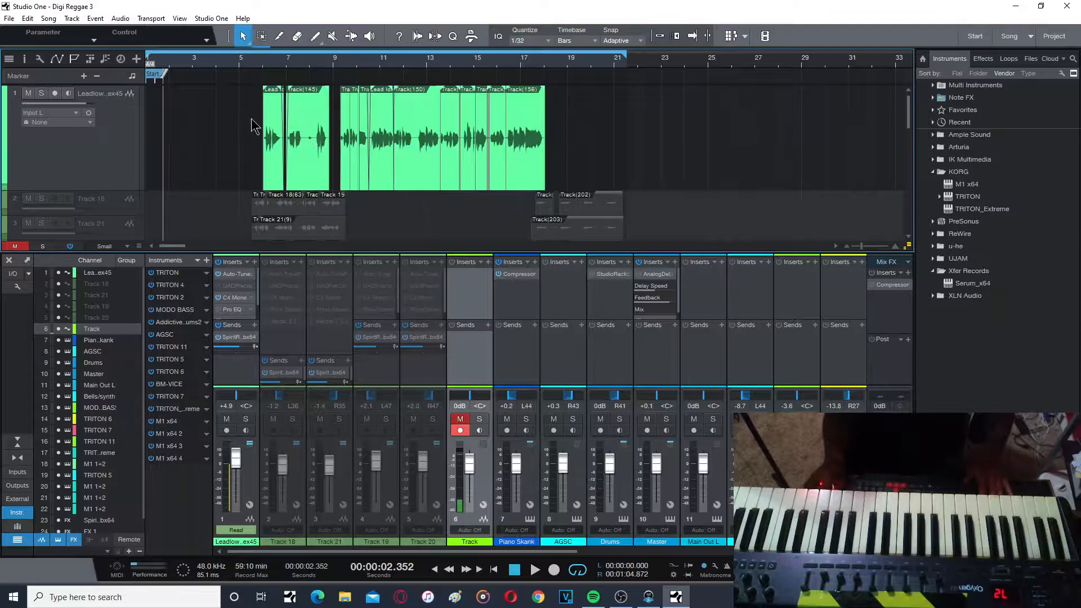
{"action": "left_click", "coordinate": [156, 60]}
{"action": "left_click_drag", "start_coordinate": [911, 107], "coordinate": [910, 140]}
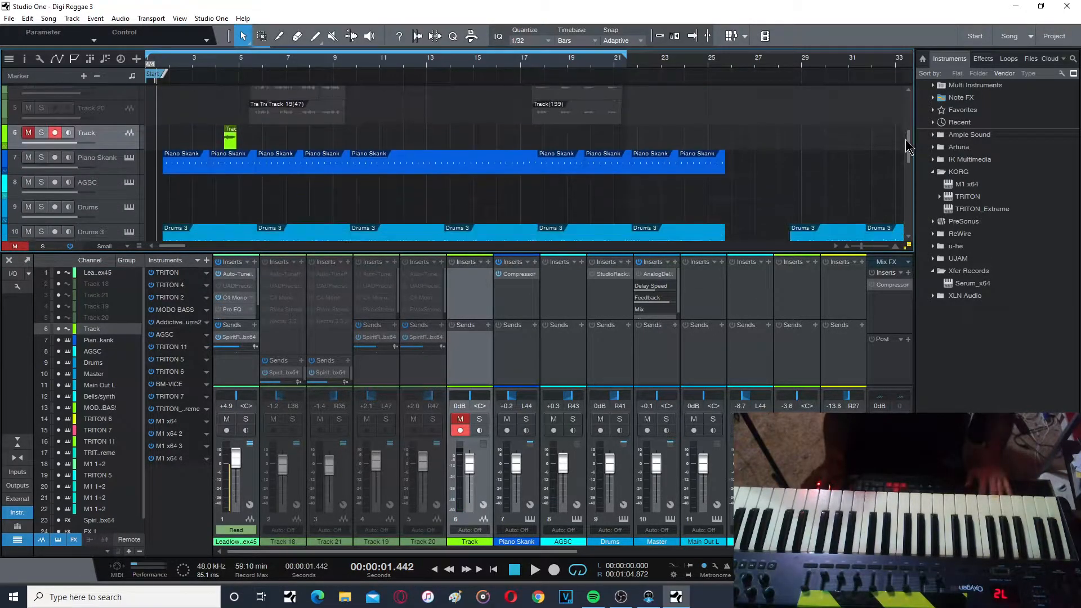
{"action": "left_click", "coordinate": [118, 163]}
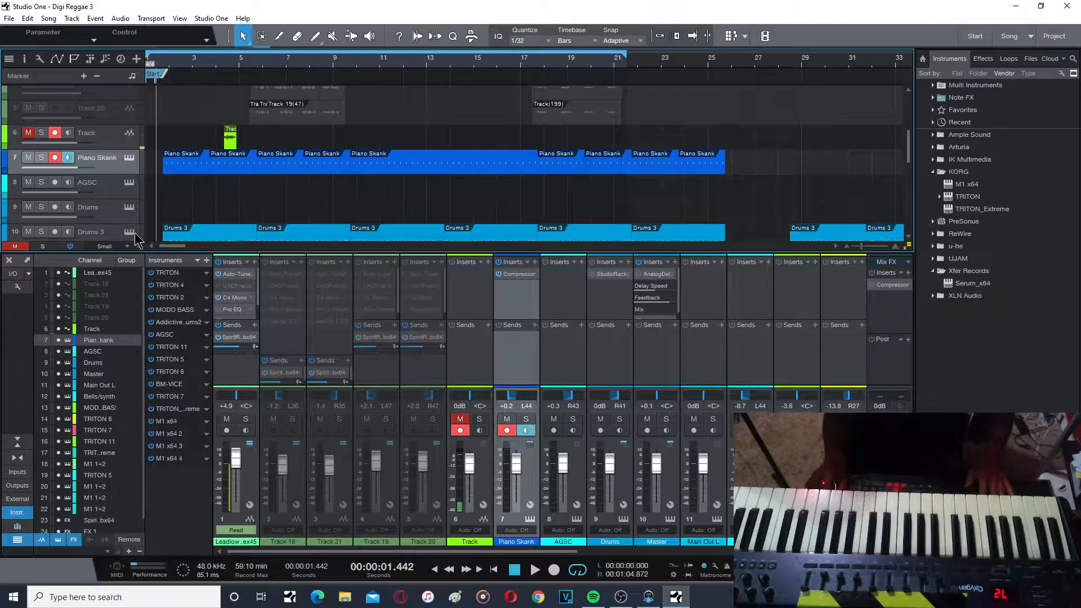
{"action": "left_click", "coordinate": [115, 232]}
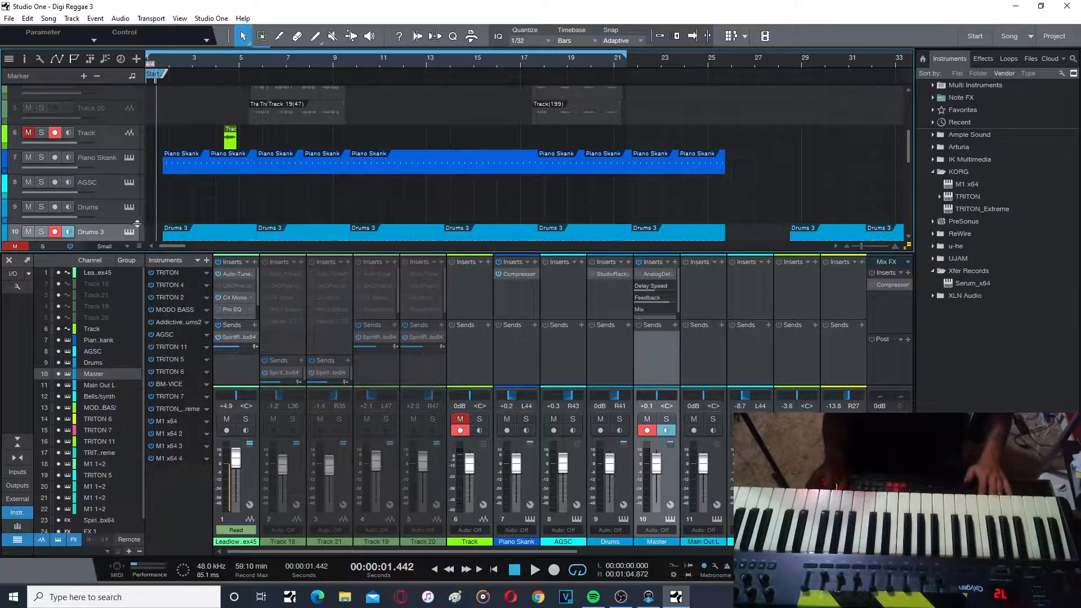
Inspect the Addictive Drums 2 instrument on the Drums 3 track and the instrument on the Piano Skank track.
{"action": "left_click_drag", "start_coordinate": [909, 148], "coordinate": [908, 156]}
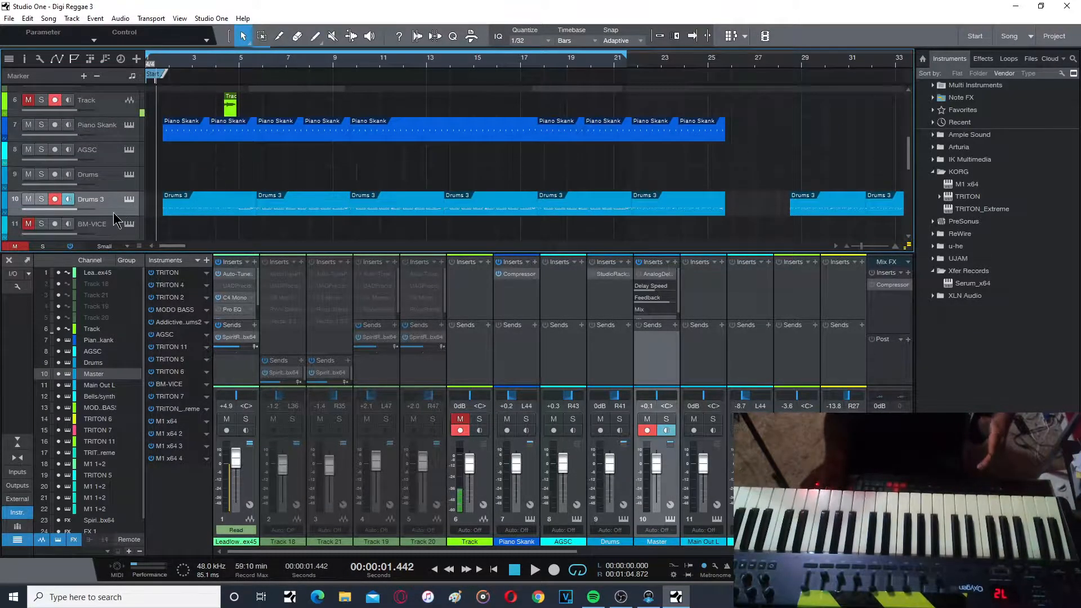
{"action": "left_click", "coordinate": [129, 199]}
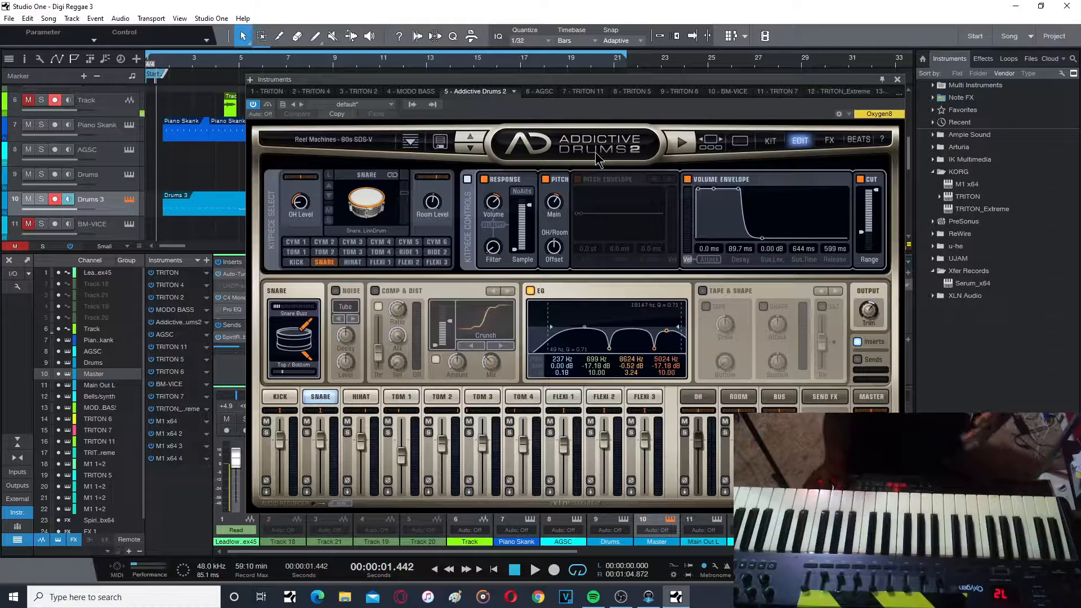
{"action": "left_click", "coordinate": [897, 79]}
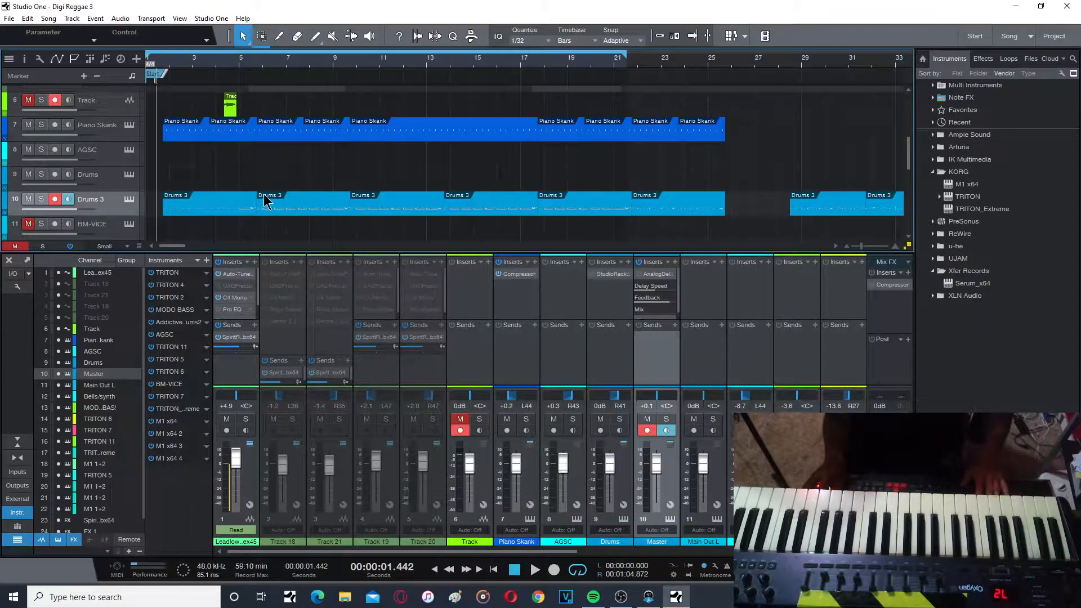
{"action": "left_click", "coordinate": [128, 130]}
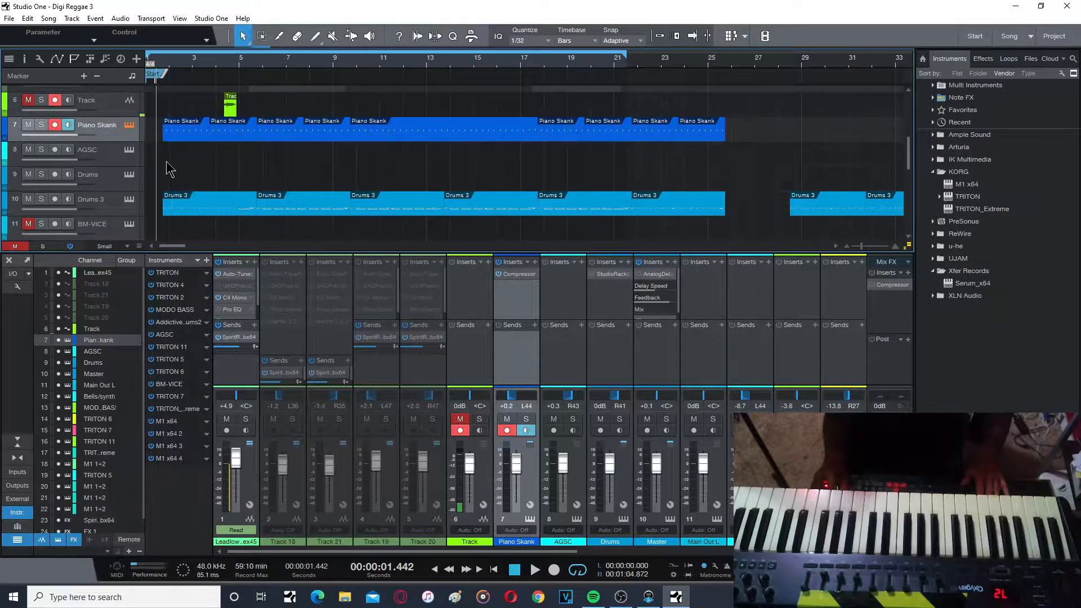
{"action": "key", "text": "F11"}
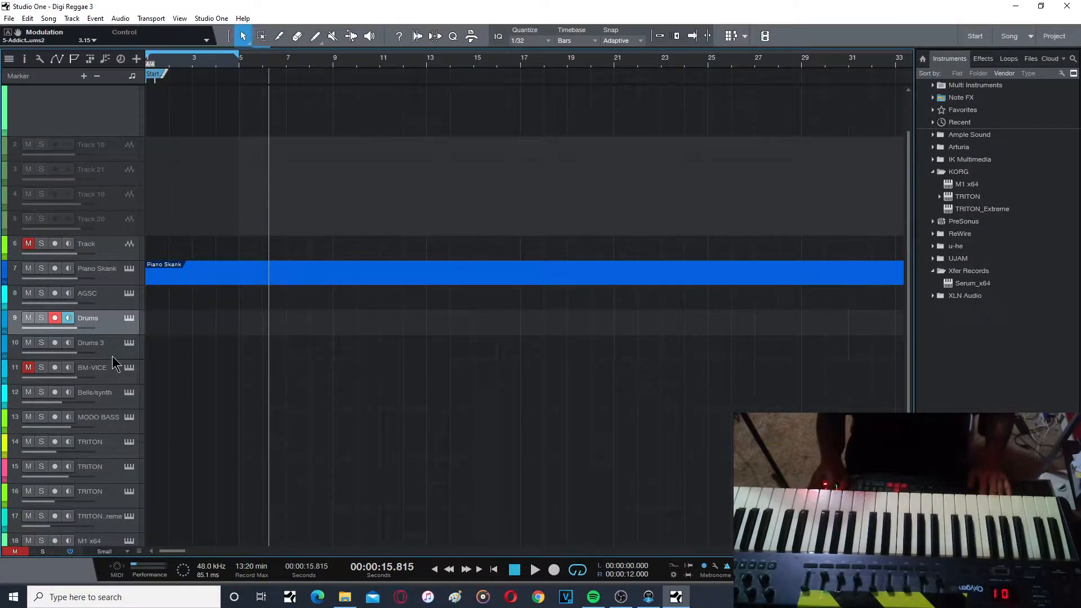
Inspect the bass model loaded in the MODO BASS track's instrument, and close its window.
{"action": "left_click", "coordinate": [119, 426]}
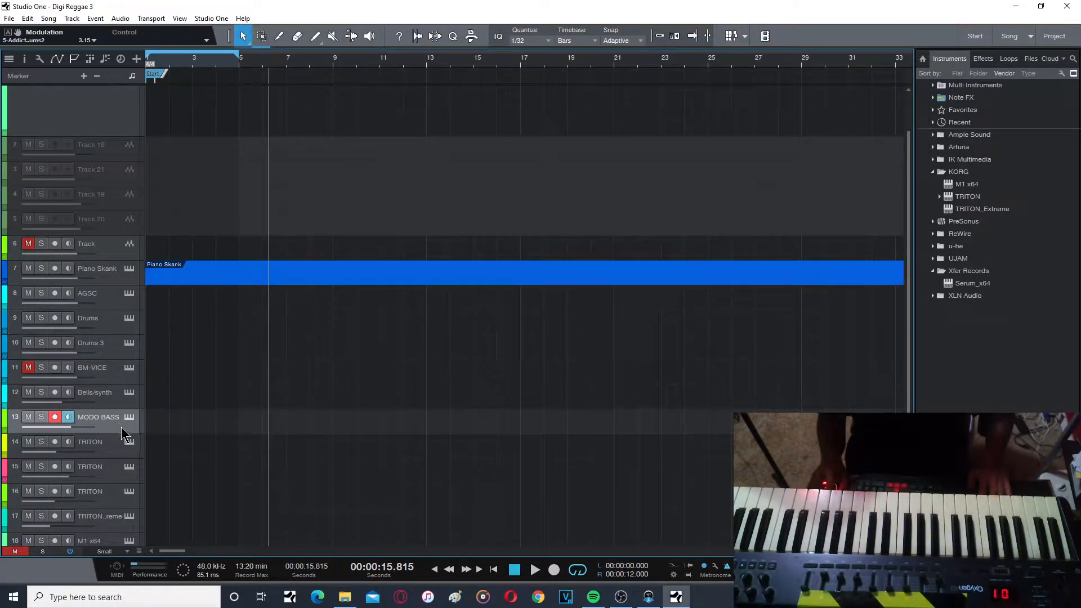
{"action": "left_click", "coordinate": [129, 417]}
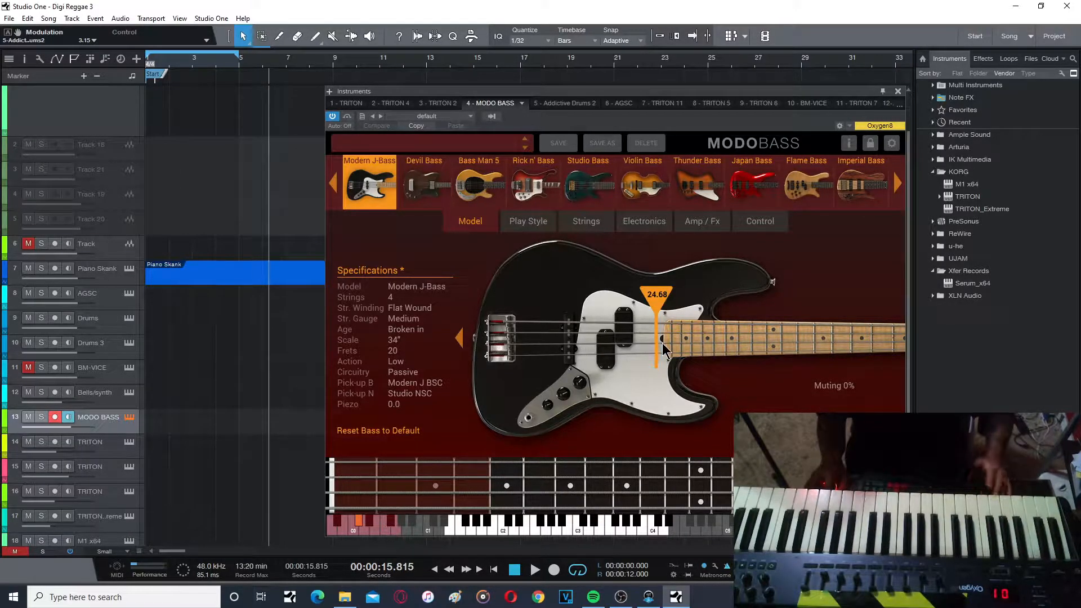
{"action": "left_click", "coordinate": [898, 92]}
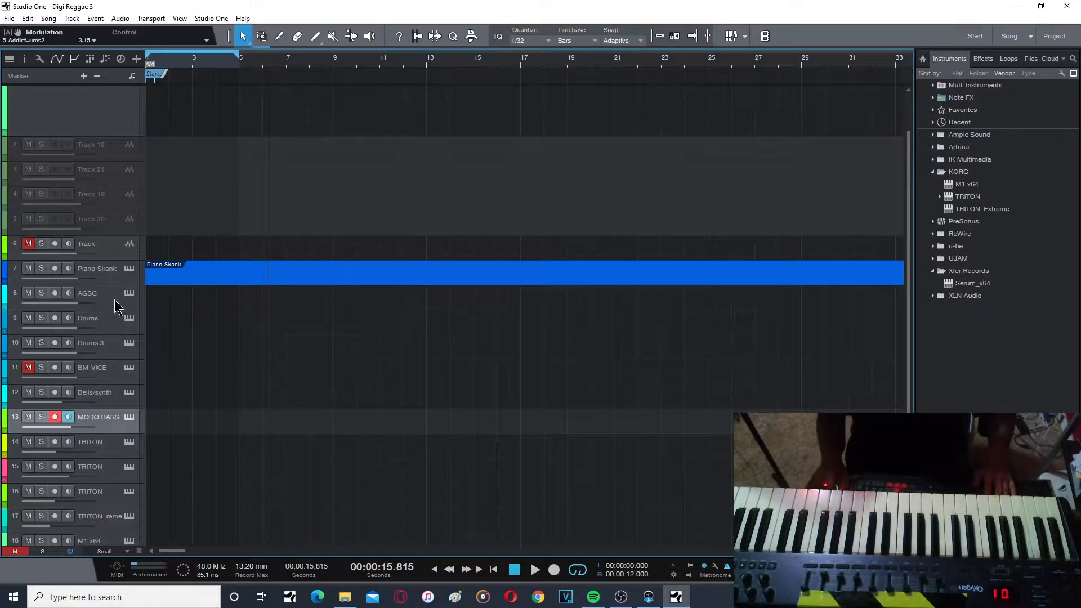
Reorder the track list so Drums 3 and MODO BASS follow directly below Piano Skank, with Drums 3 first.
{"action": "left_click_drag", "start_coordinate": [117, 426], "coordinate": [116, 289]}
{"action": "left_click_drag", "start_coordinate": [115, 374], "coordinate": [110, 315]}
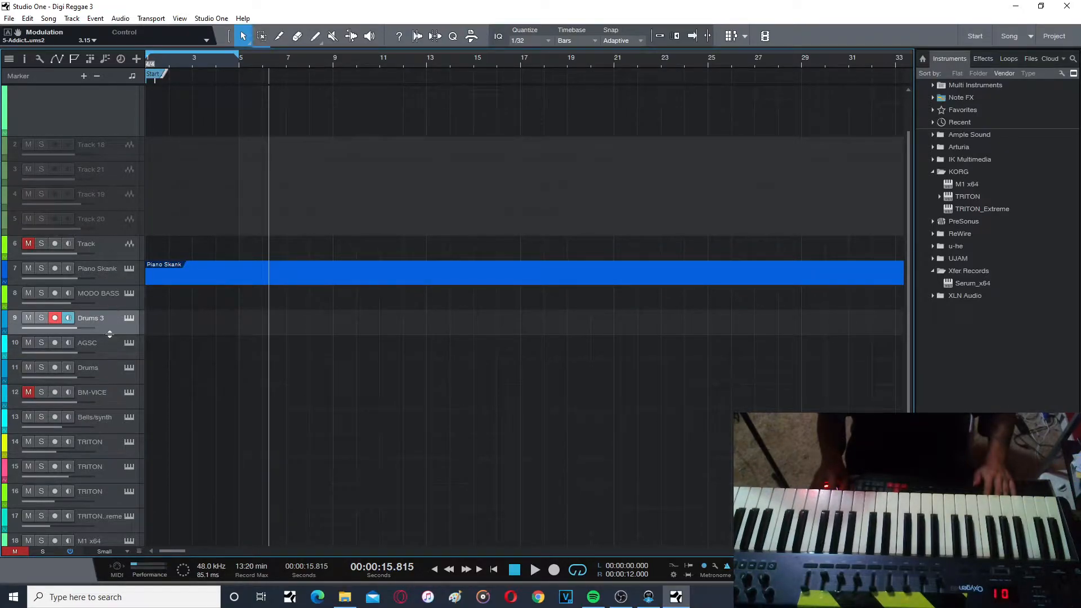
{"action": "left_click_drag", "start_coordinate": [113, 308], "coordinate": [113, 288]}
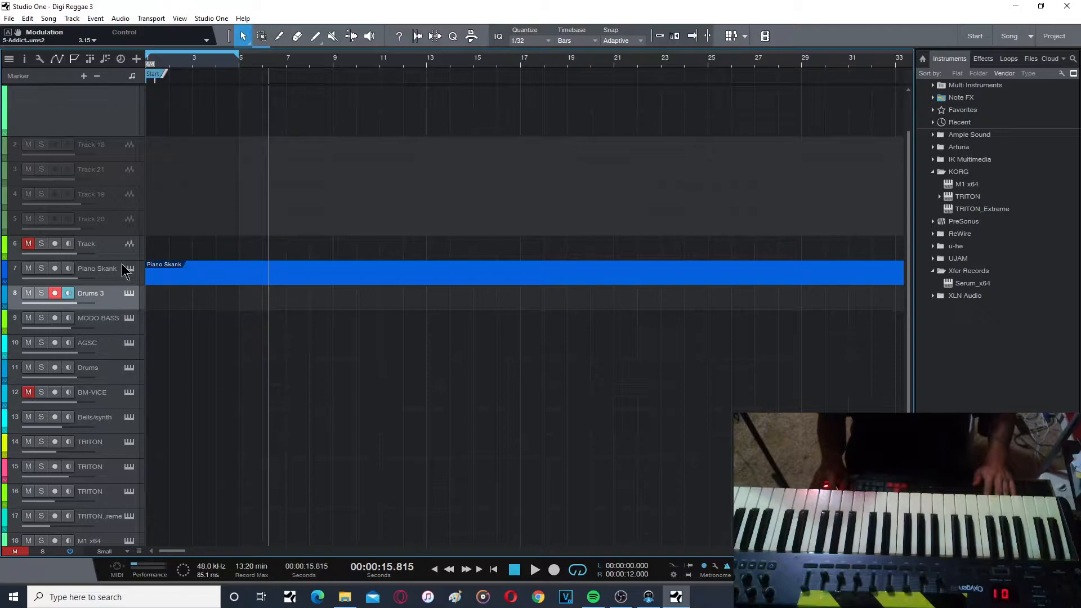
Record a two-bar chord skank on the Piano Skank track from the song start, and return to zero.
{"action": "left_click", "coordinate": [120, 279]}
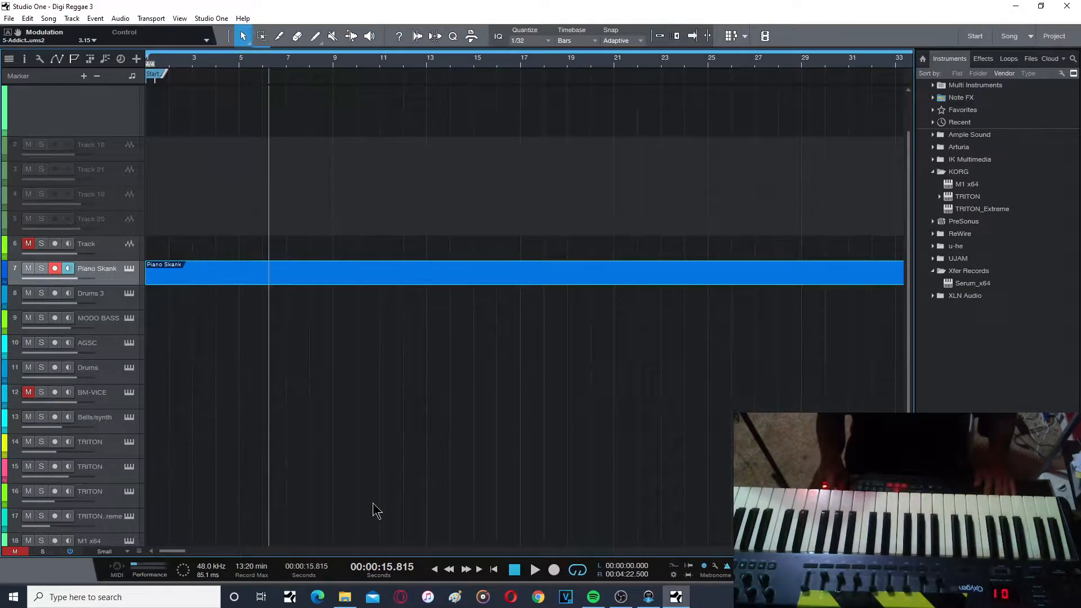
{"action": "left_click", "coordinate": [494, 570]}
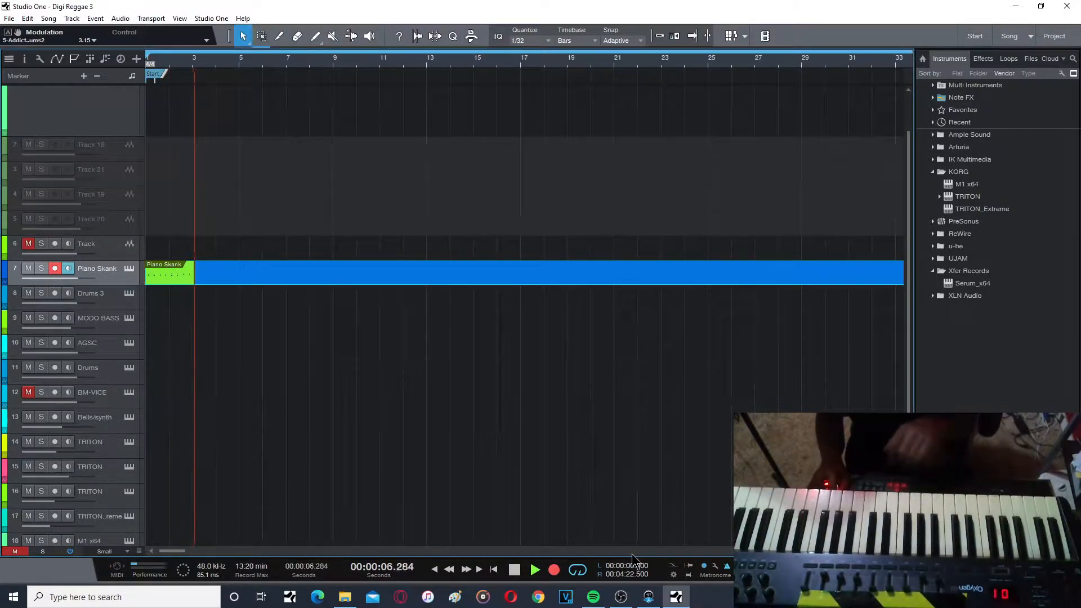
{"action": "key", "text": "space"}
{"action": "left_click", "coordinate": [494, 568]}
Trim the end of the Piano Skank clip to bar 3 and enable snapping in the arrangement.
{"action": "key", "text": "w"}
{"action": "key", "text": "w"}
{"action": "key", "text": "w"}
{"action": "key", "text": "e"}
{"action": "key", "text": "e"}
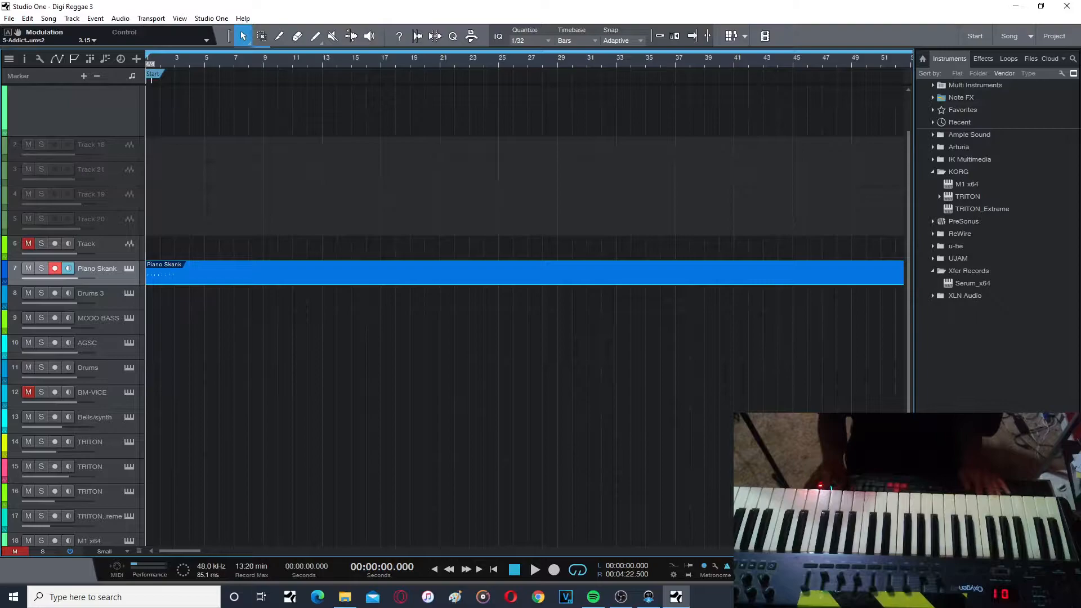
{"action": "key", "text": "w"}
{"action": "key", "text": "w"}
{"action": "key", "text": "w"}
{"action": "left_click_drag", "start_coordinate": [519, 279], "coordinate": [153, 277]}
{"action": "left_click", "coordinate": [658, 36]}
{"action": "left_click_drag", "start_coordinate": [868, 551], "coordinate": [886, 551]}
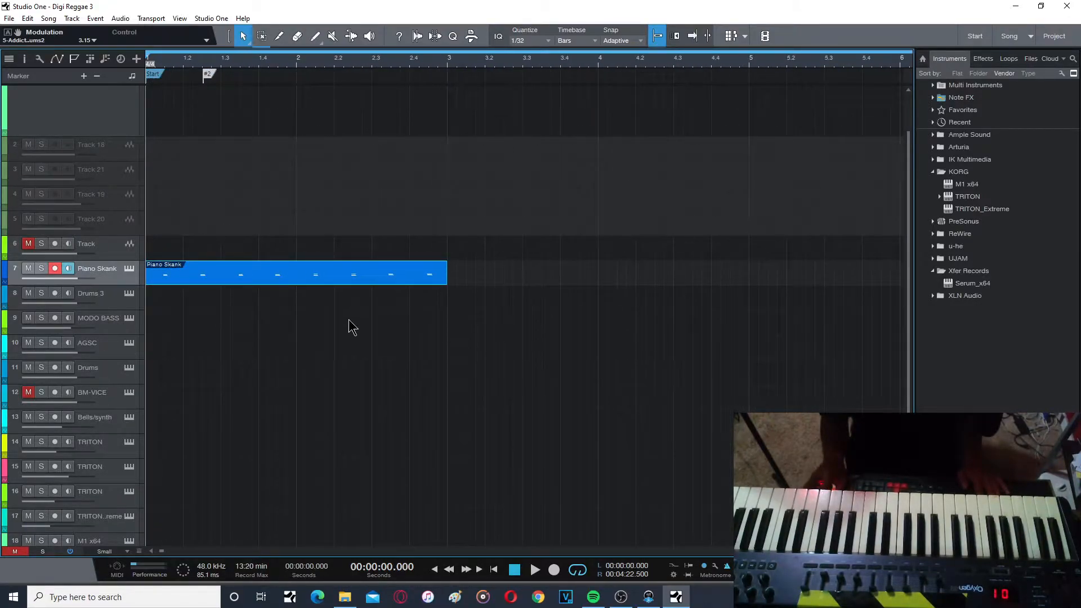
Quantize all notes of the Piano Skank clip to 1/16 in the note editor.
{"action": "double_click", "coordinate": [180, 281]}
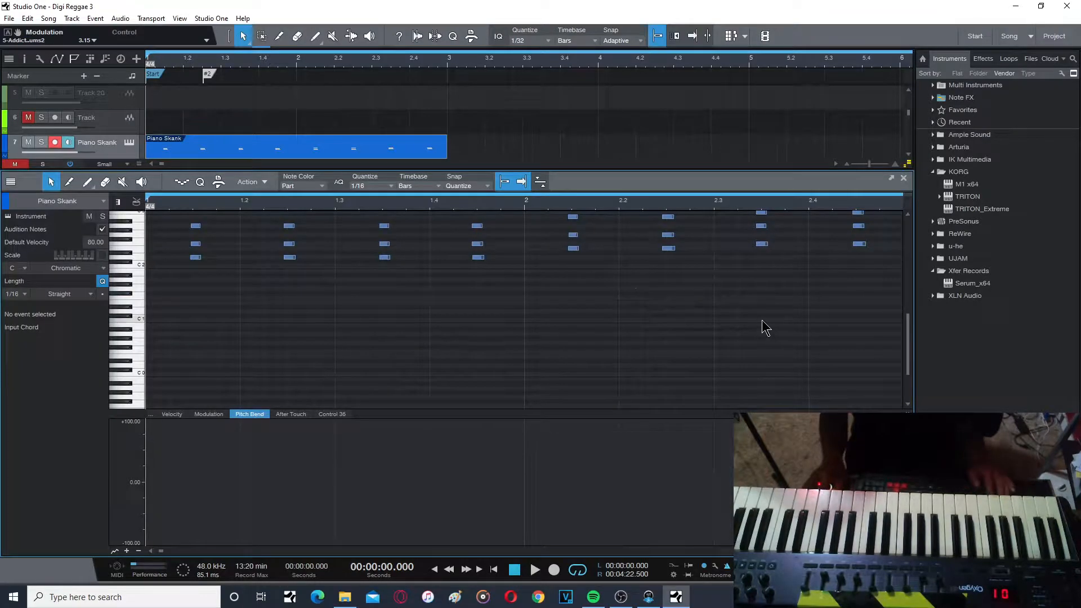
{"action": "scroll", "coordinate": [901, 343], "scroll_direction": "up", "scroll_amount": 3}
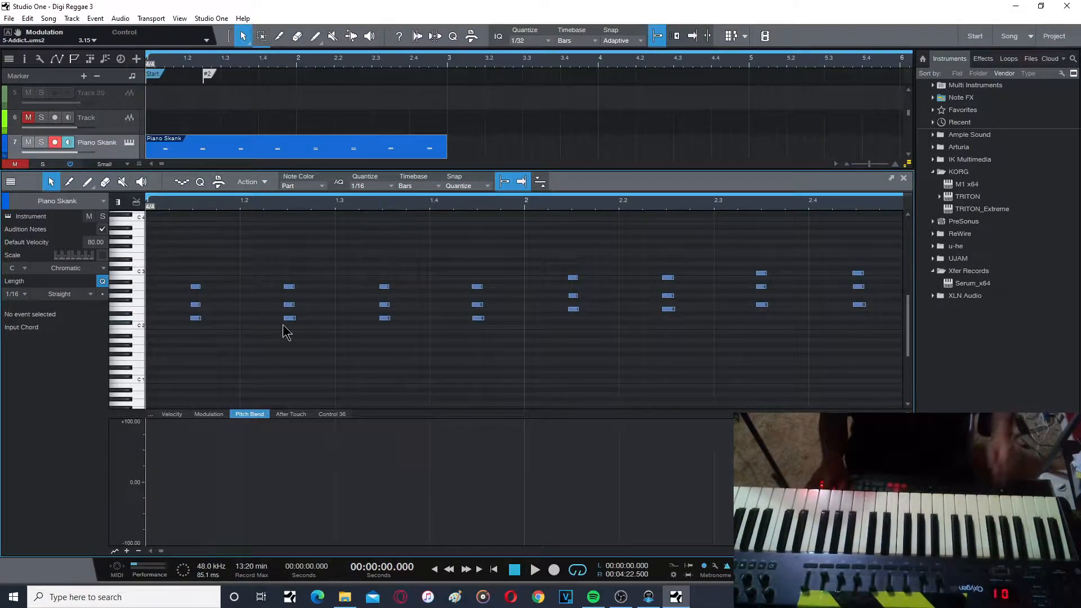
{"action": "key", "text": "ctrl+a"}
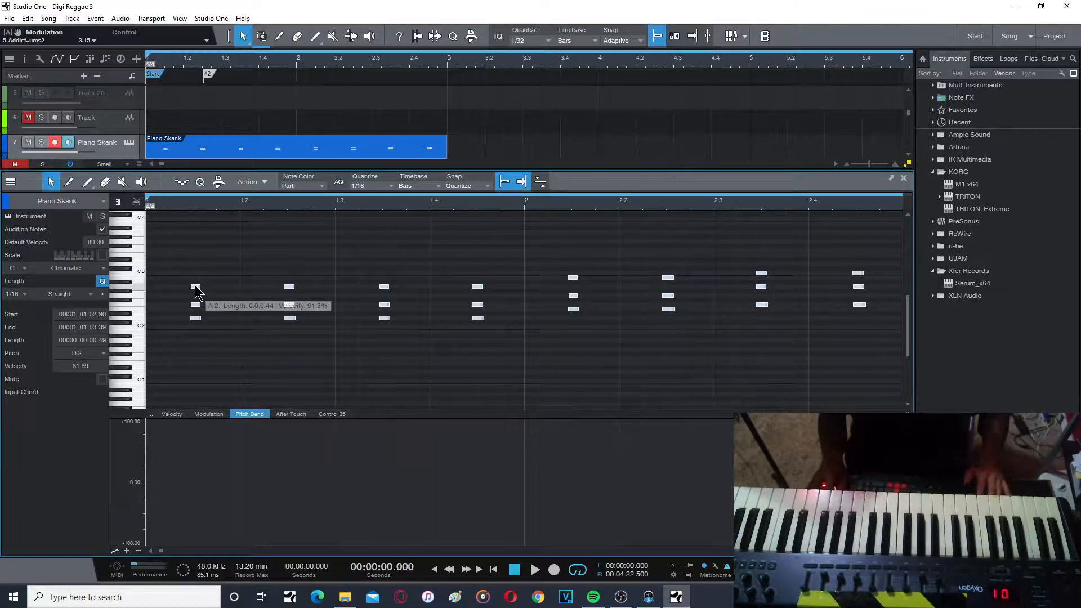
{"action": "right_click", "coordinate": [196, 291]}
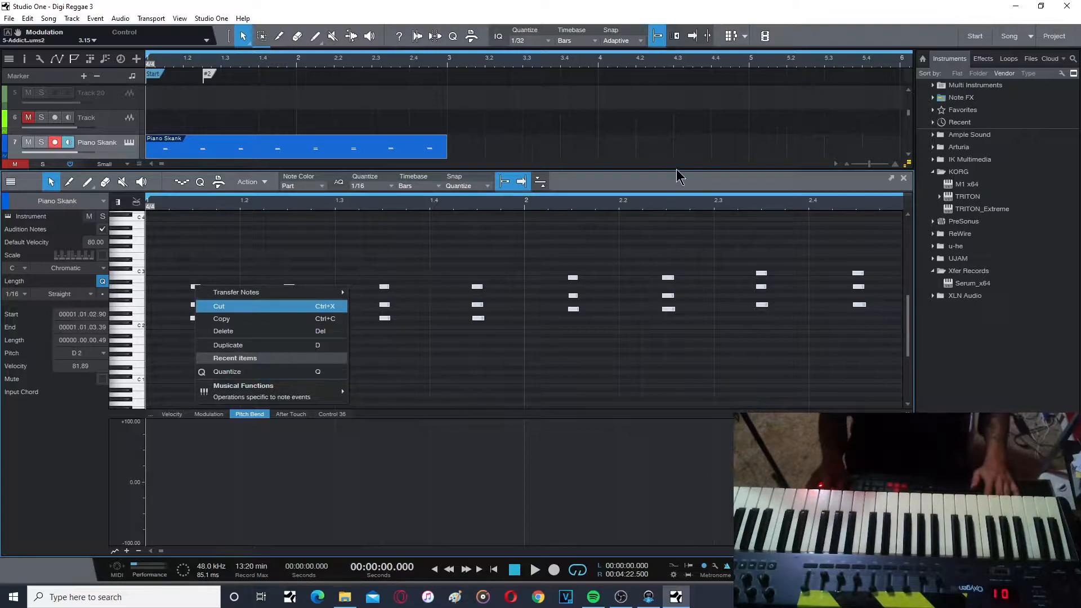
{"action": "left_click", "coordinate": [660, 180]}
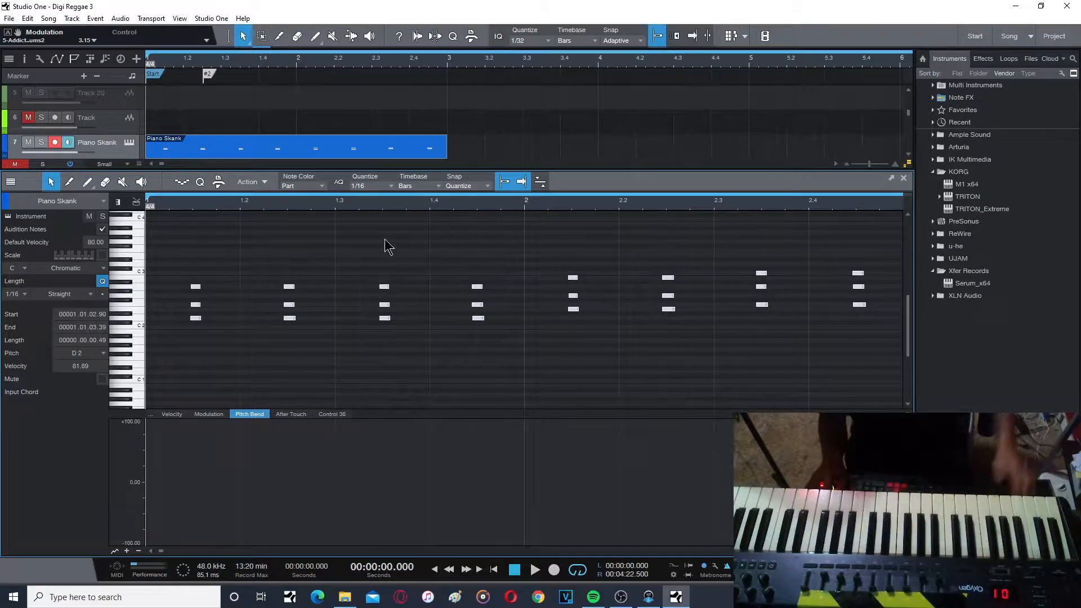
{"action": "left_click", "coordinate": [387, 188]}
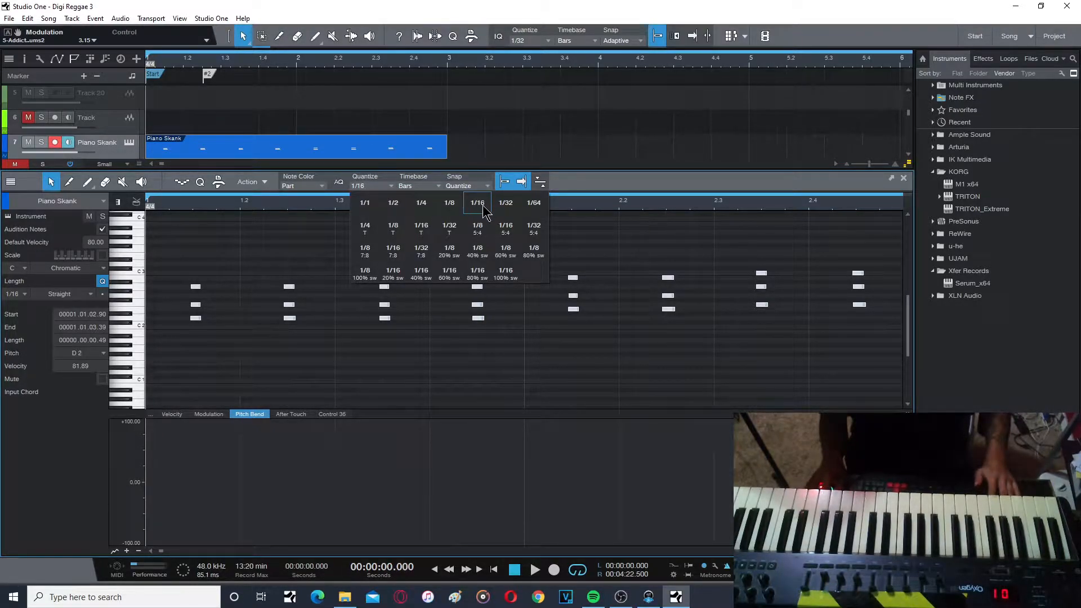
{"action": "left_click", "coordinate": [198, 294]}
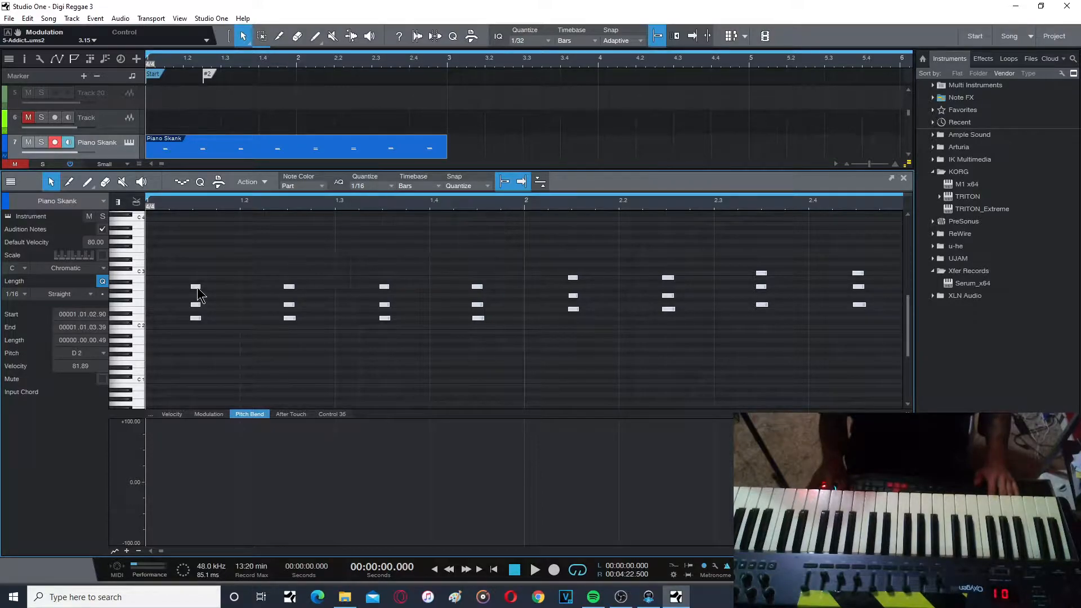
{"action": "right_click", "coordinate": [198, 294]}
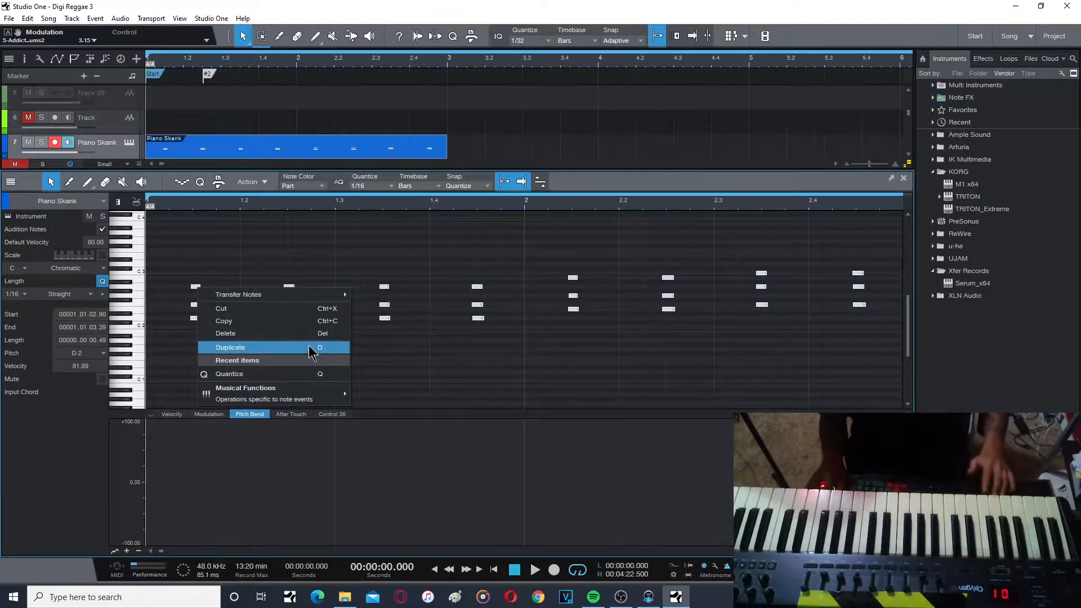
{"action": "left_click", "coordinate": [234, 374]}
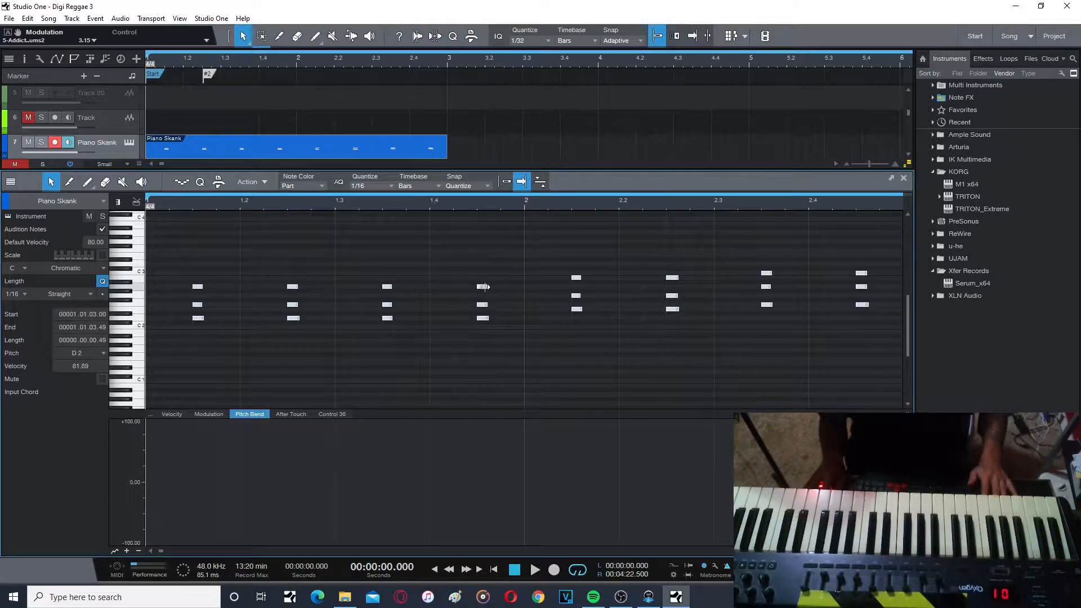
Shorten all the piano chord notes and shift them slightly later so the first chord starts at 00001.01.03.04.
{"action": "left_click_drag", "start_coordinate": [485, 287], "coordinate": [482, 288]}
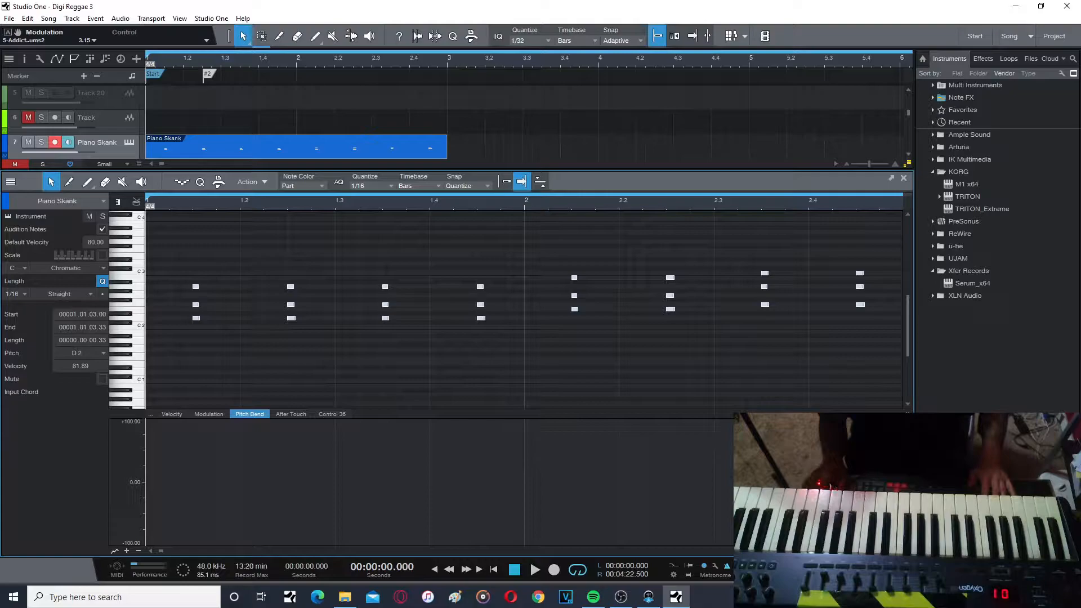
{"action": "scroll", "coordinate": [428, 288], "scroll_direction": "up", "scroll_amount": 10}
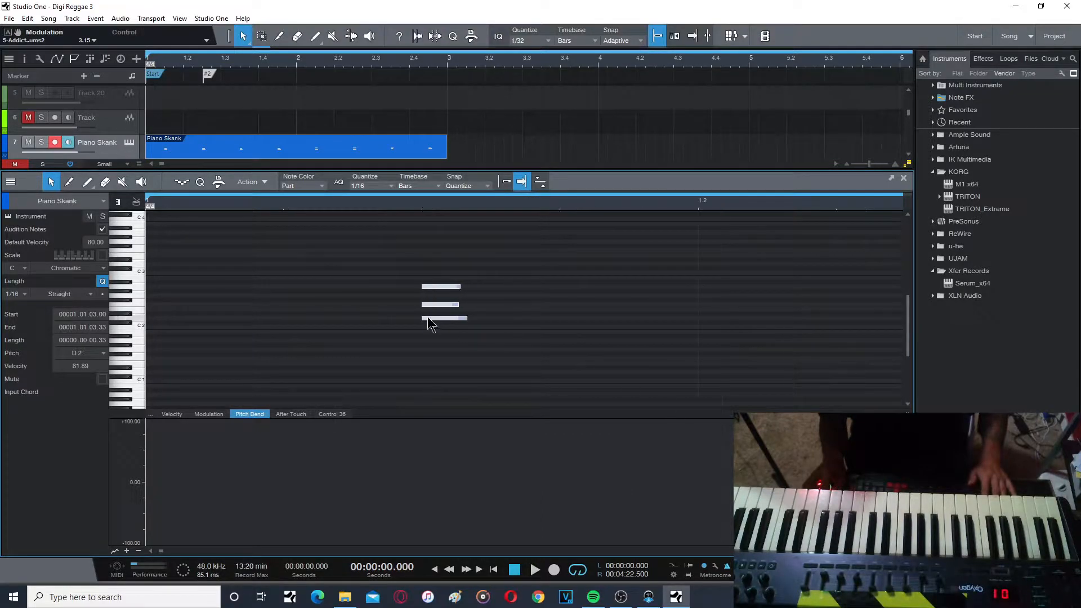
{"action": "left_click_drag", "start_coordinate": [429, 291], "coordinate": [435, 289]}
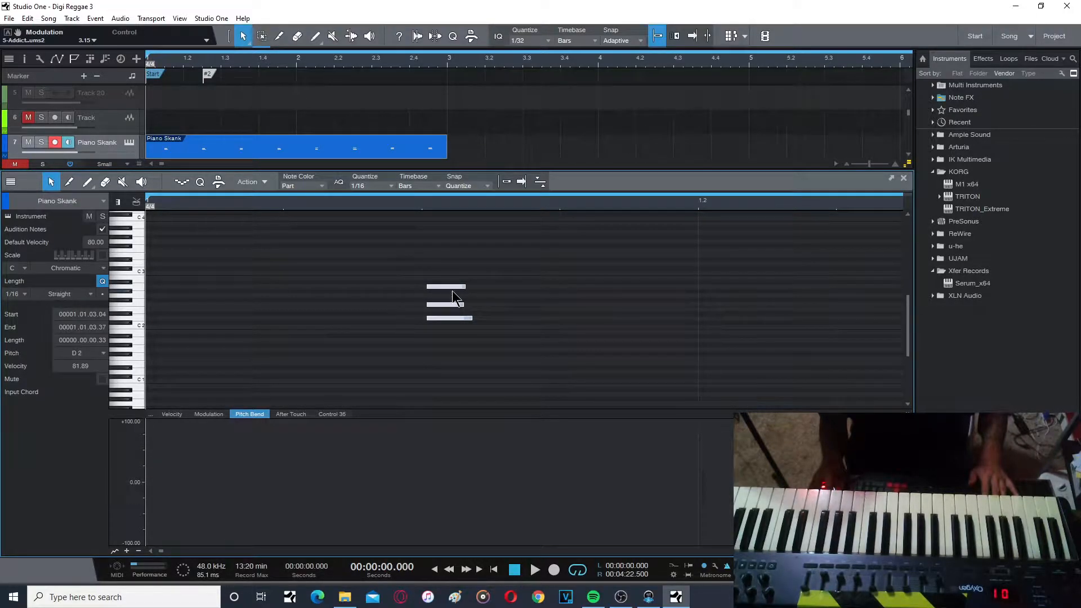
{"action": "left_click", "coordinate": [903, 179]}
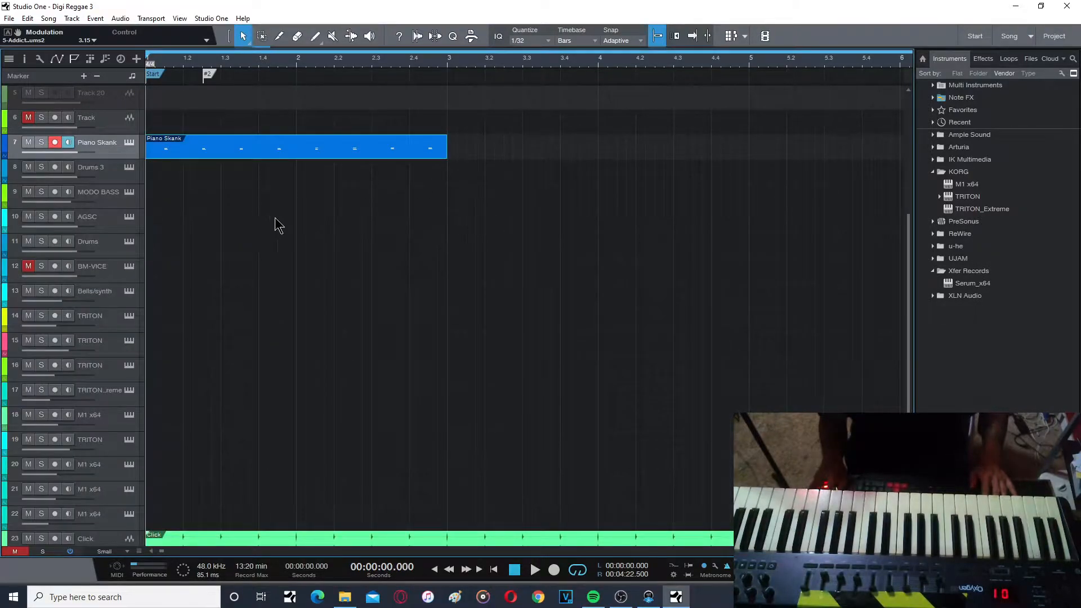
Mute the Click track and play back the two-bar piano part with the system volume raised.
{"action": "left_click", "coordinate": [30, 538]}
{"action": "key", "text": "space"}
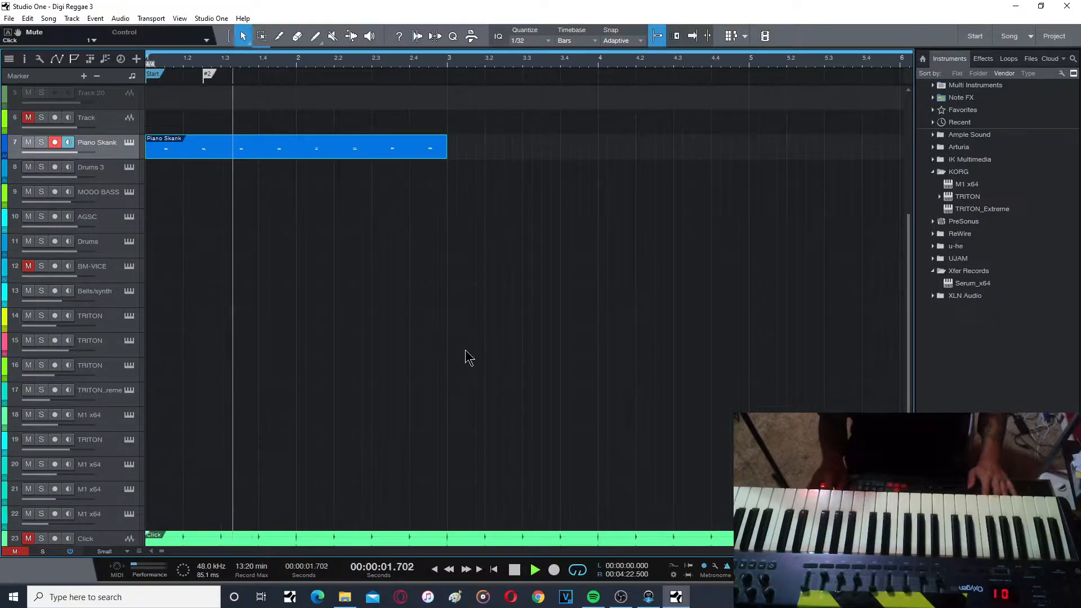
{"action": "key", "text": "XF86AudioRaiseVolume"}
{"action": "key", "text": "XF86AudioRaiseVolume"}
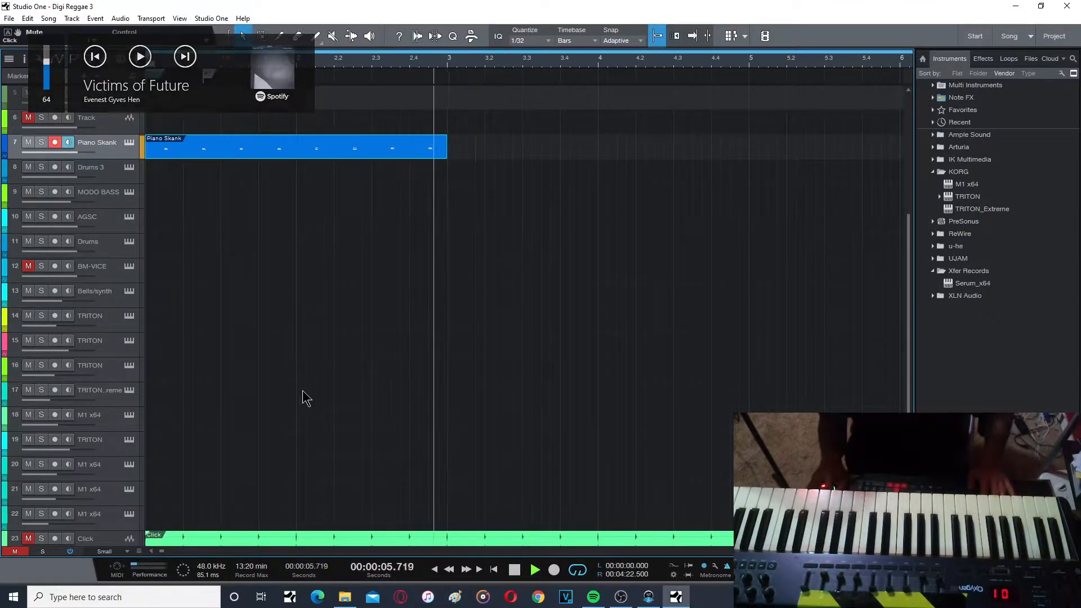
{"action": "key", "text": "space"}
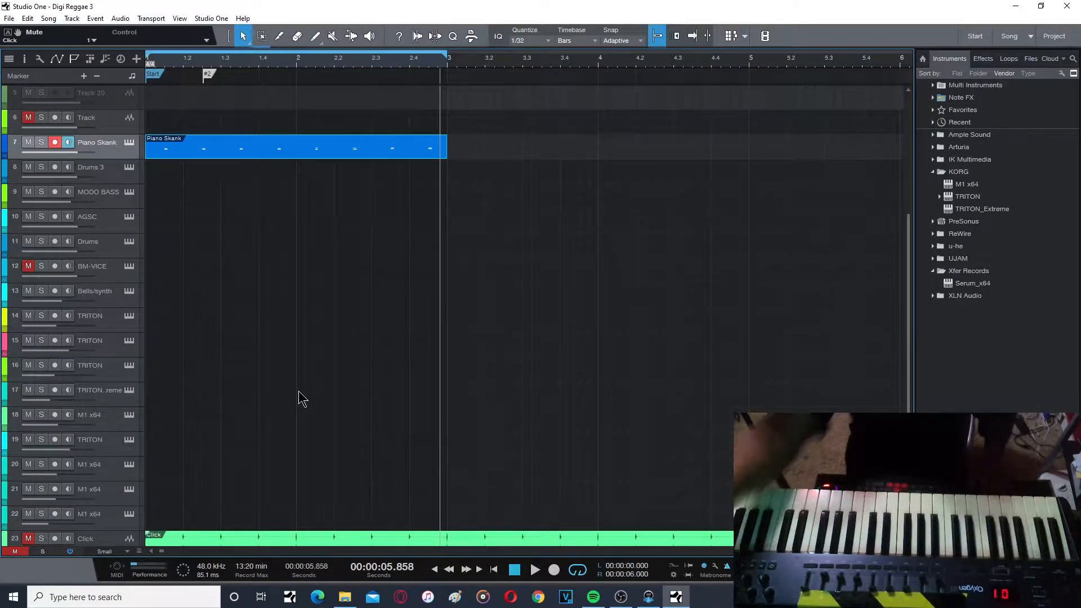
Arm the Drums 3 track for recording and check its kit in the Addictive Drums 2 instrument window.
{"action": "left_click", "coordinate": [121, 181]}
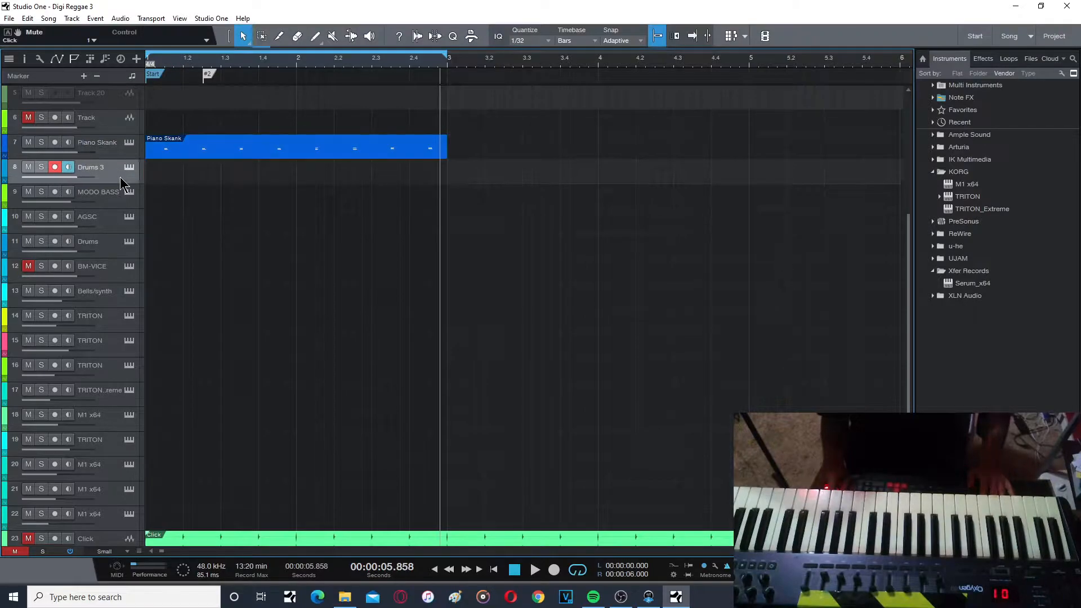
{"action": "left_click", "coordinate": [129, 168]}
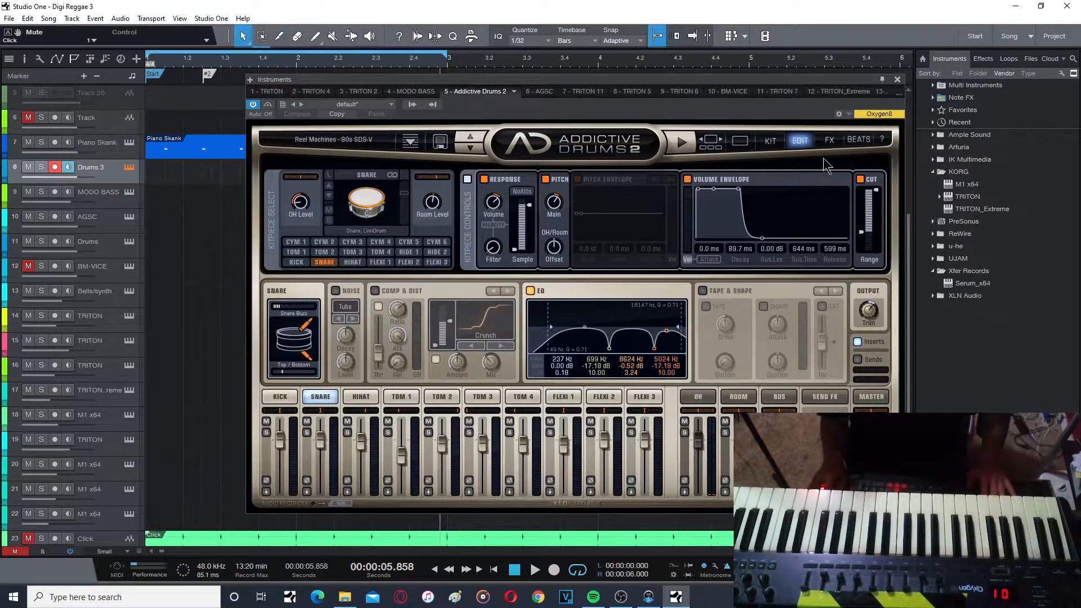
{"action": "left_click", "coordinate": [898, 80]}
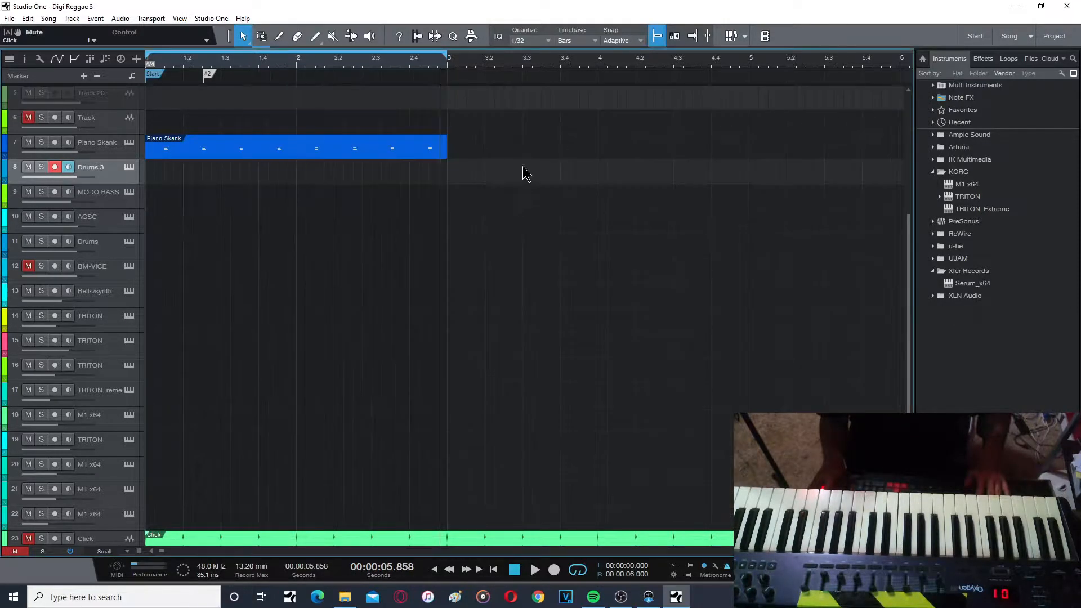
Record a two-bar drum pattern on the Drums 3 track from the start of the song.
{"action": "left_click", "coordinate": [494, 571]}
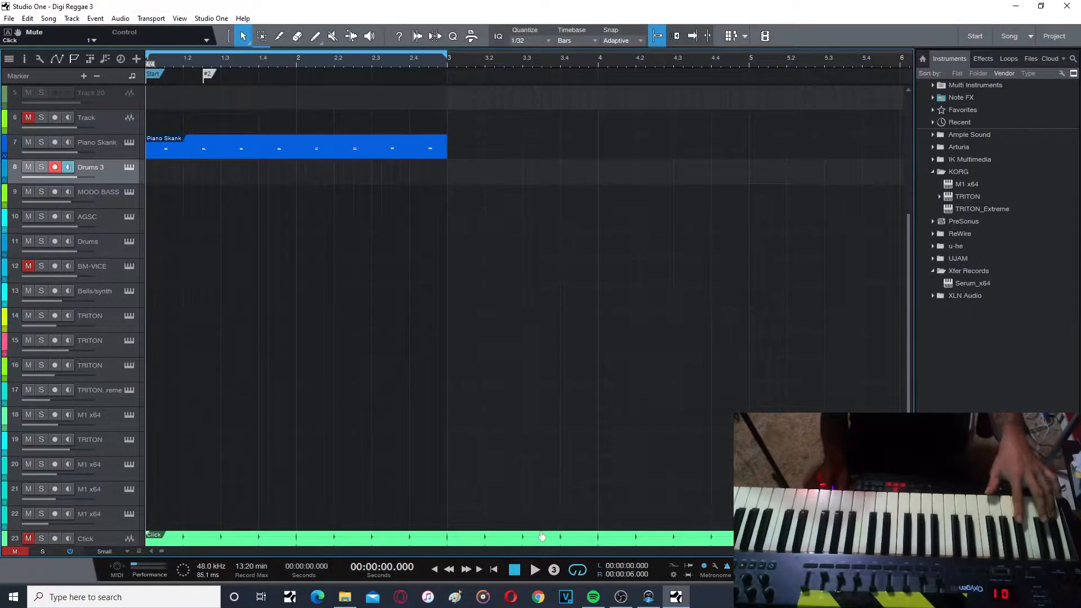
{"action": "key", "text": "KP_Multiply"}
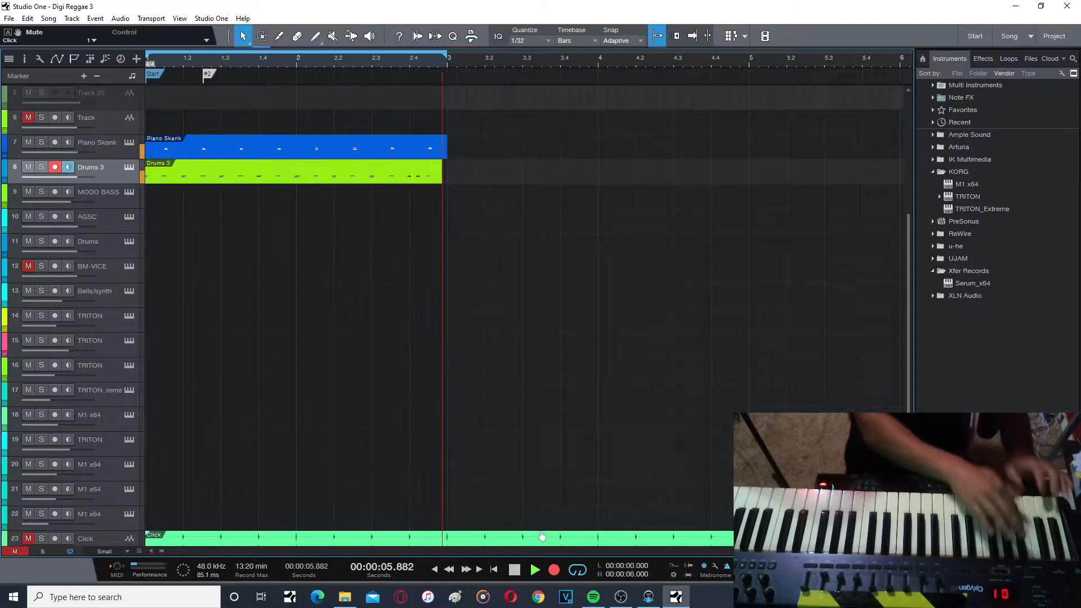
{"action": "key", "text": "space"}
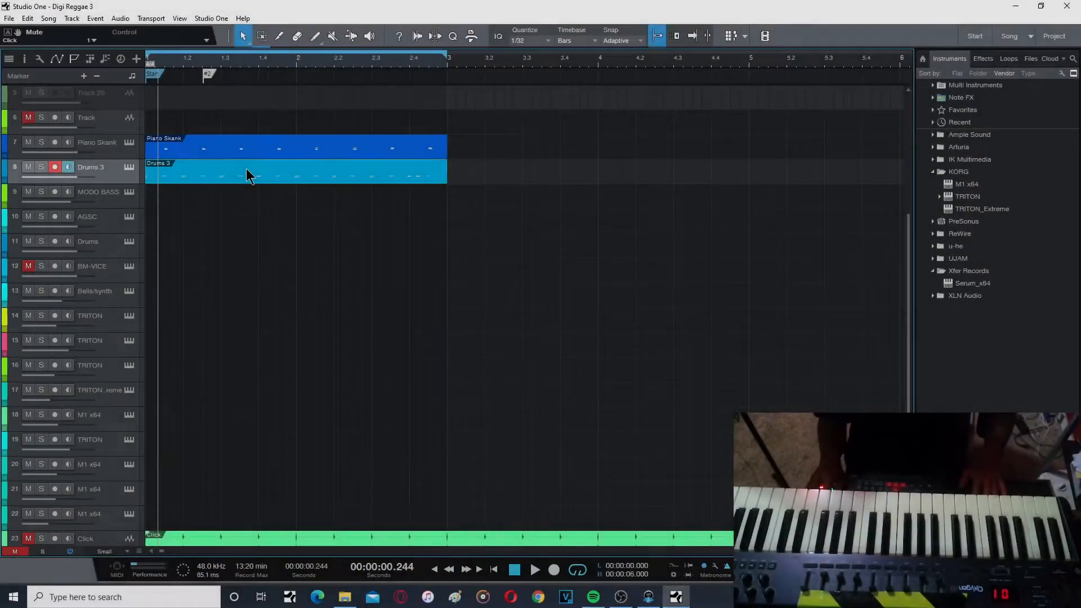
Quantize all notes of the Drums 3 clip to 1/16 in the note editor.
{"action": "double_click", "coordinate": [245, 168]}
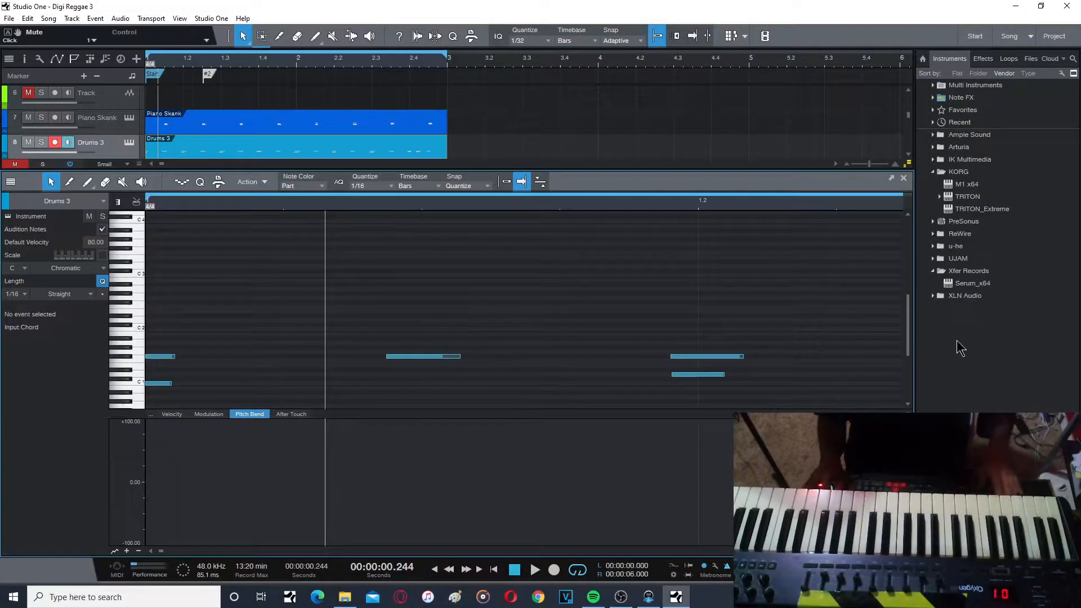
{"action": "left_click_drag", "start_coordinate": [908, 336], "coordinate": [908, 357]}
{"action": "left_click_drag", "start_coordinate": [883, 551], "coordinate": [869, 551]}
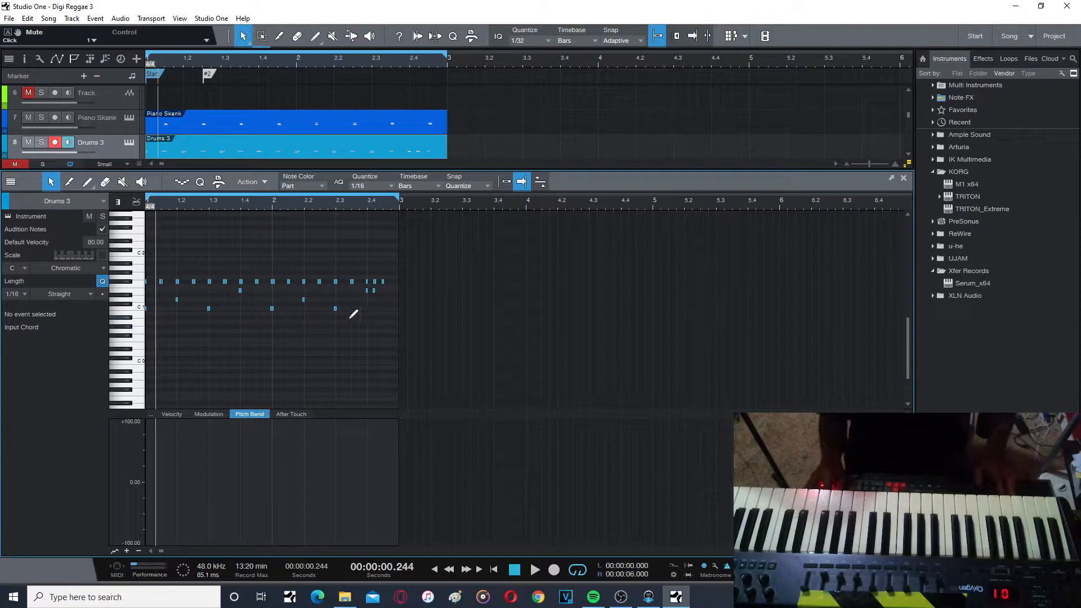
{"action": "key", "text": "ctrl+a"}
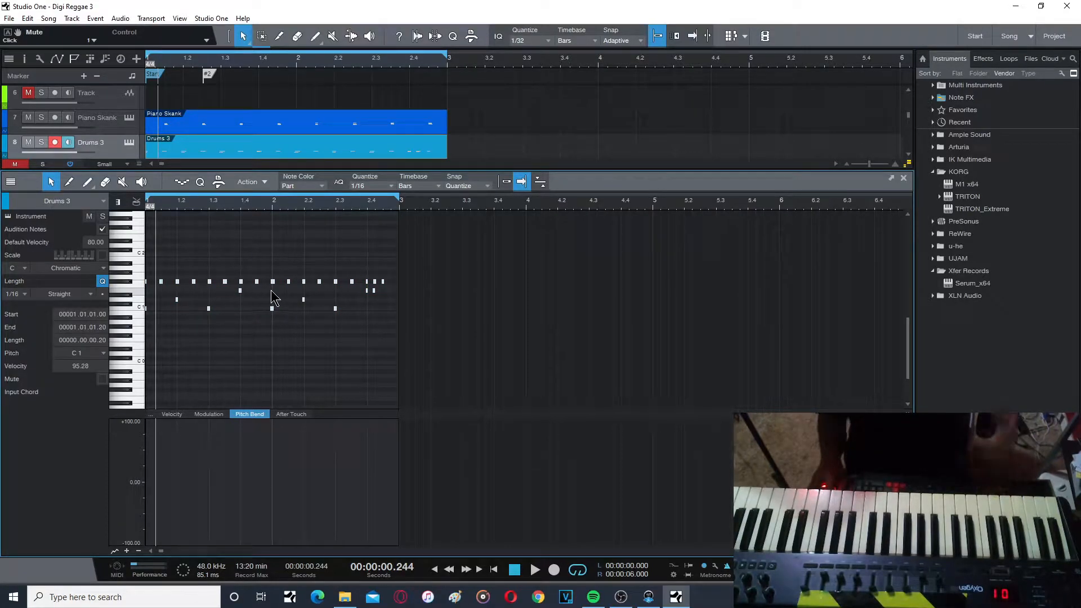
{"action": "left_click_drag", "start_coordinate": [868, 551], "coordinate": [873, 552]}
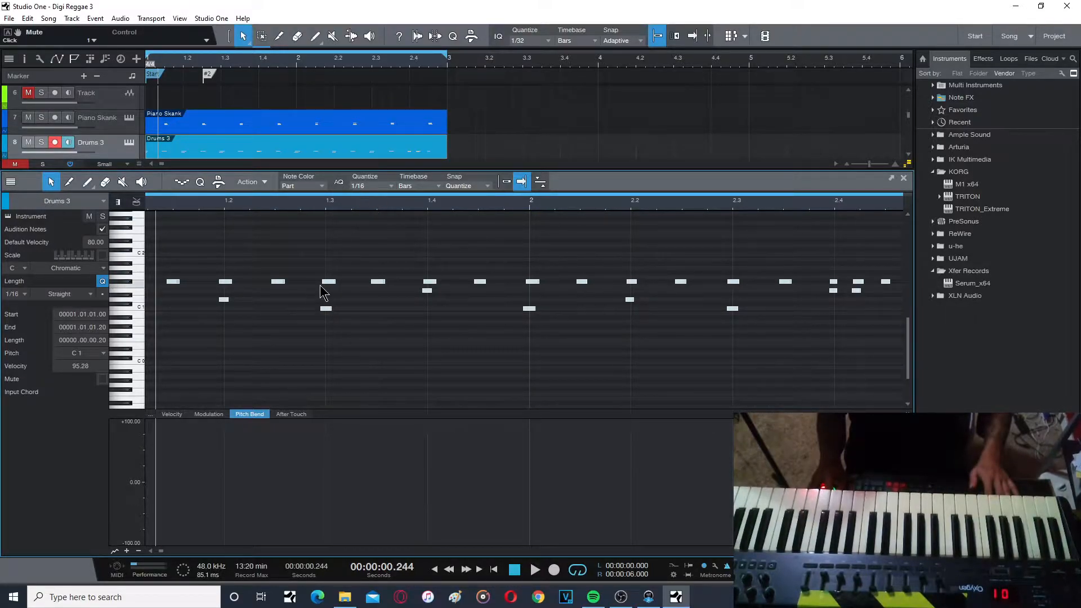
{"action": "right_click", "coordinate": [330, 287]}
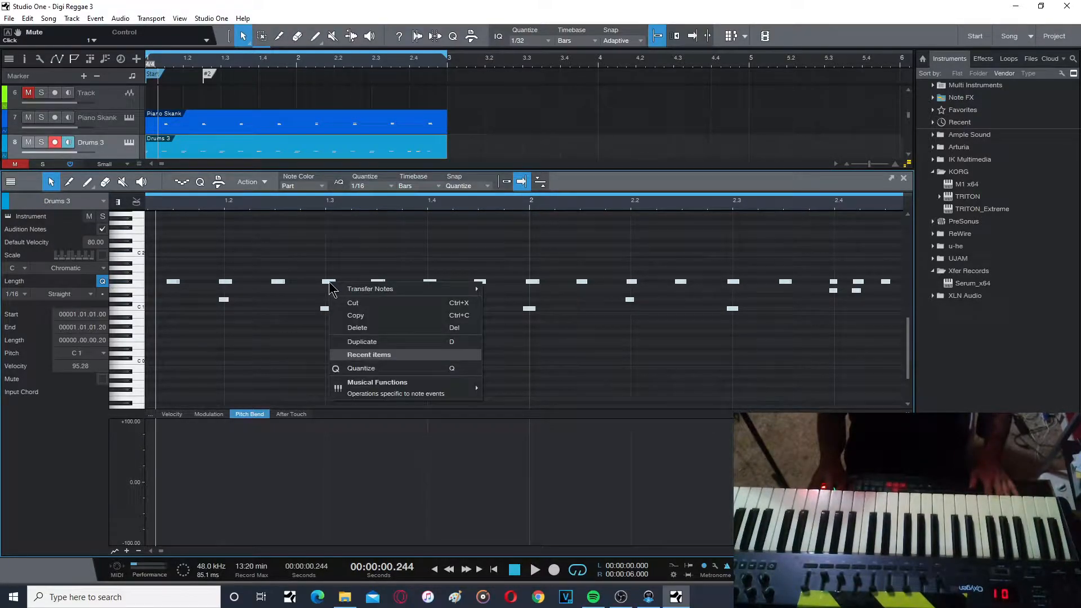
{"action": "left_click", "coordinate": [372, 369]}
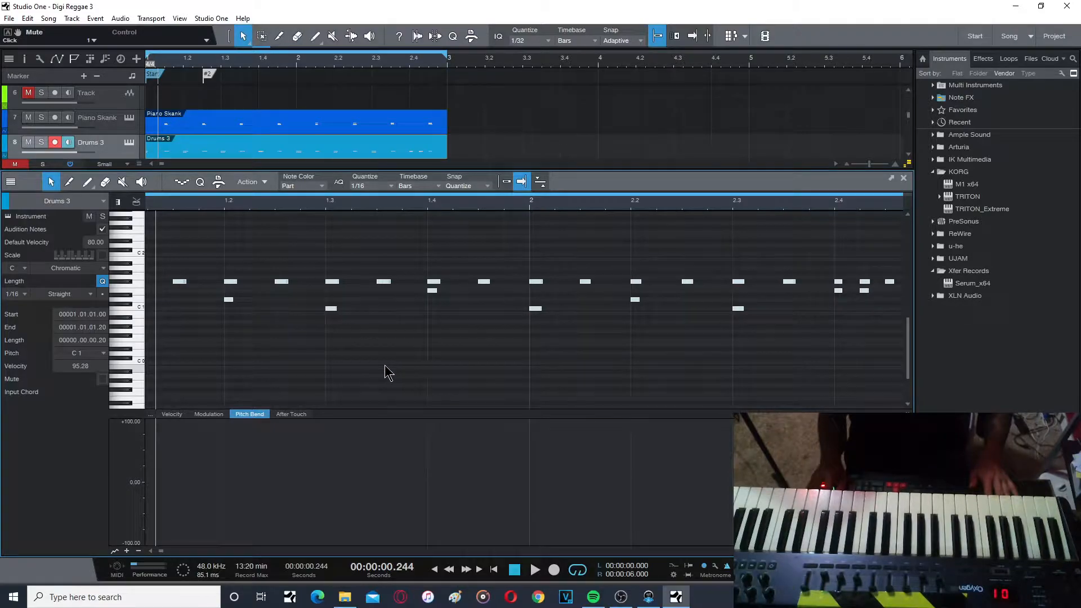
Move the D 1 drum notes at beats 1.2 and 2.2 up to E 1 and play back the pattern.
{"action": "left_click", "coordinate": [494, 569]}
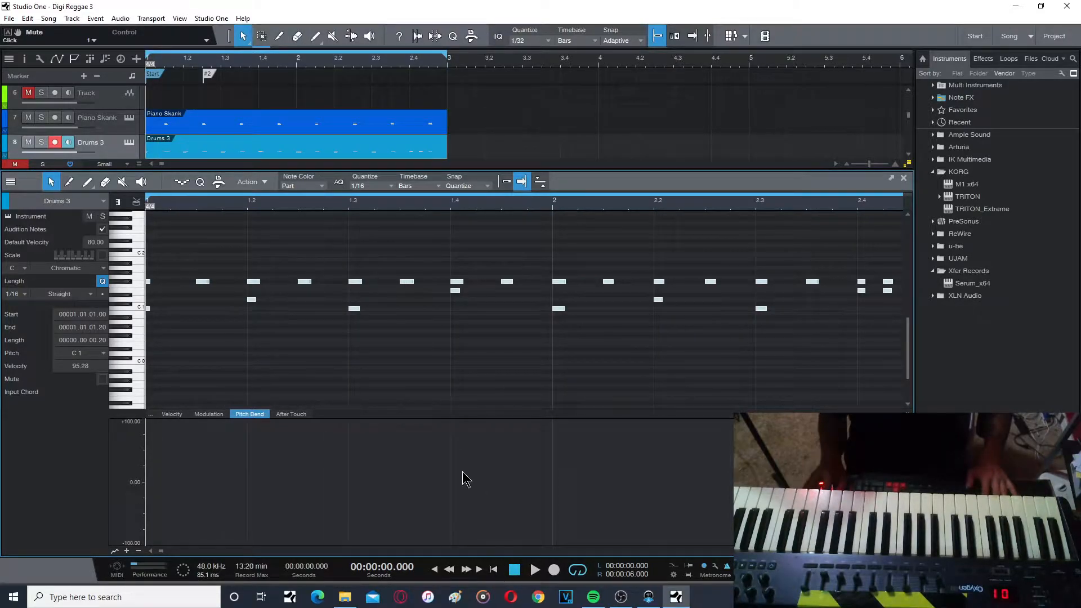
{"action": "left_click", "coordinate": [259, 321]}
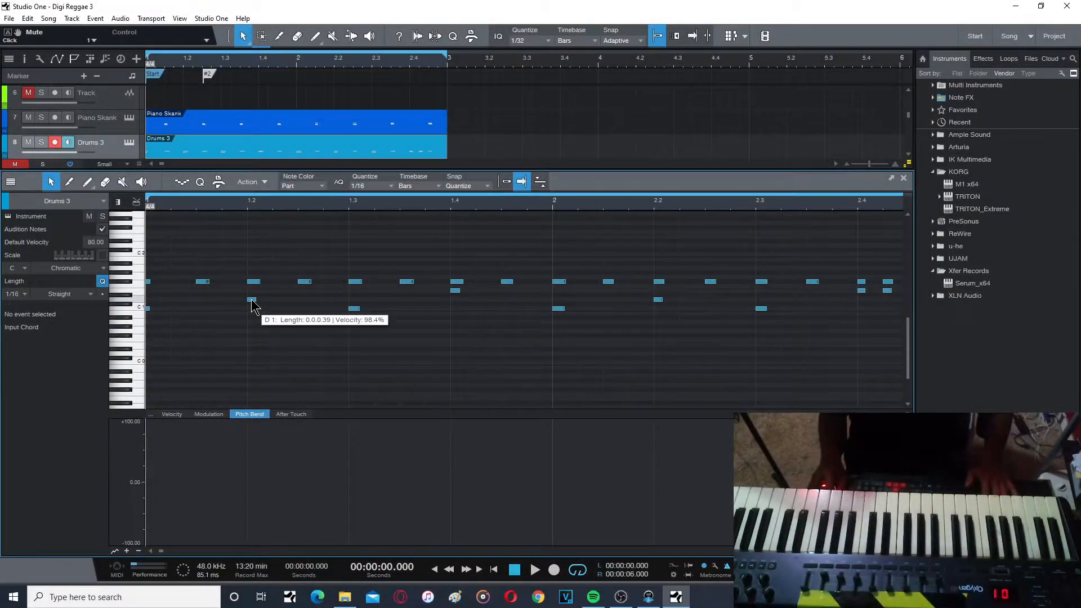
{"action": "double_click", "coordinate": [251, 291]}
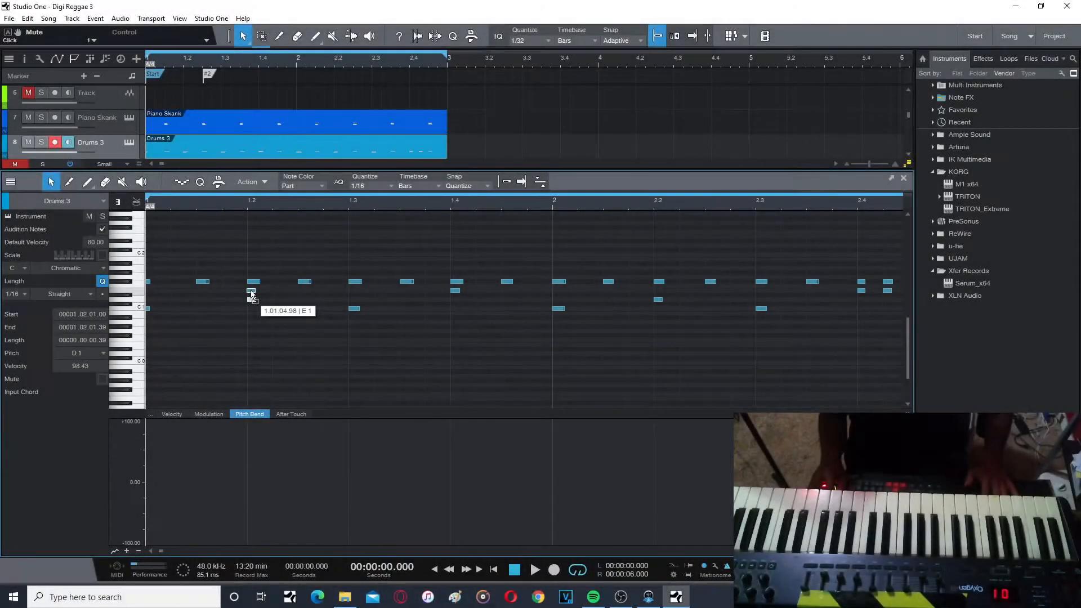
{"action": "left_click_drag", "start_coordinate": [252, 293], "coordinate": [252, 291]}
{"action": "left_click_drag", "start_coordinate": [656, 302], "coordinate": [660, 295]}
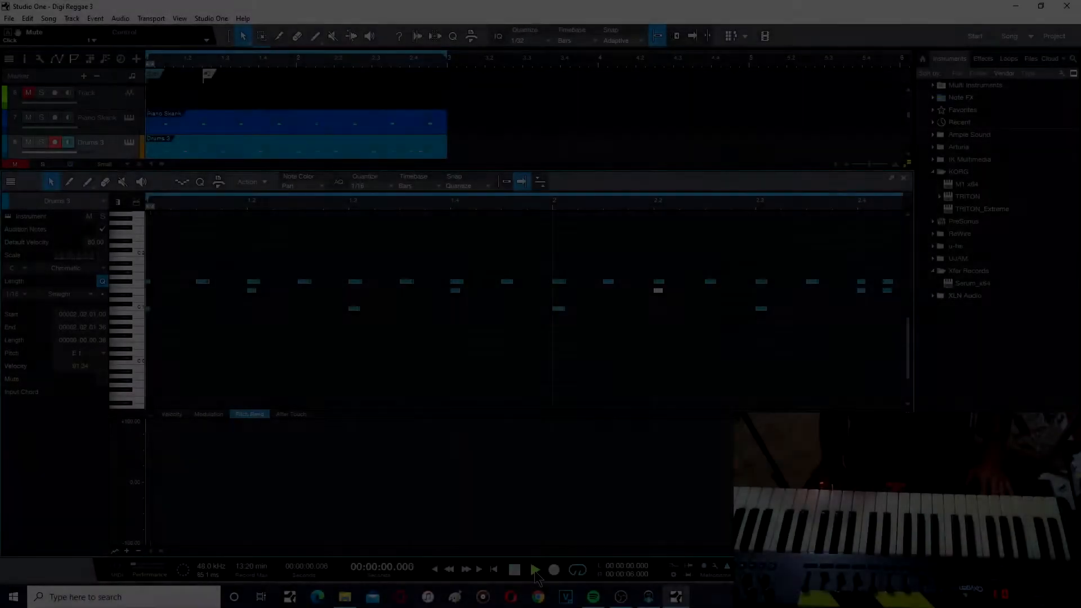
{"action": "left_click", "coordinate": [535, 570]}
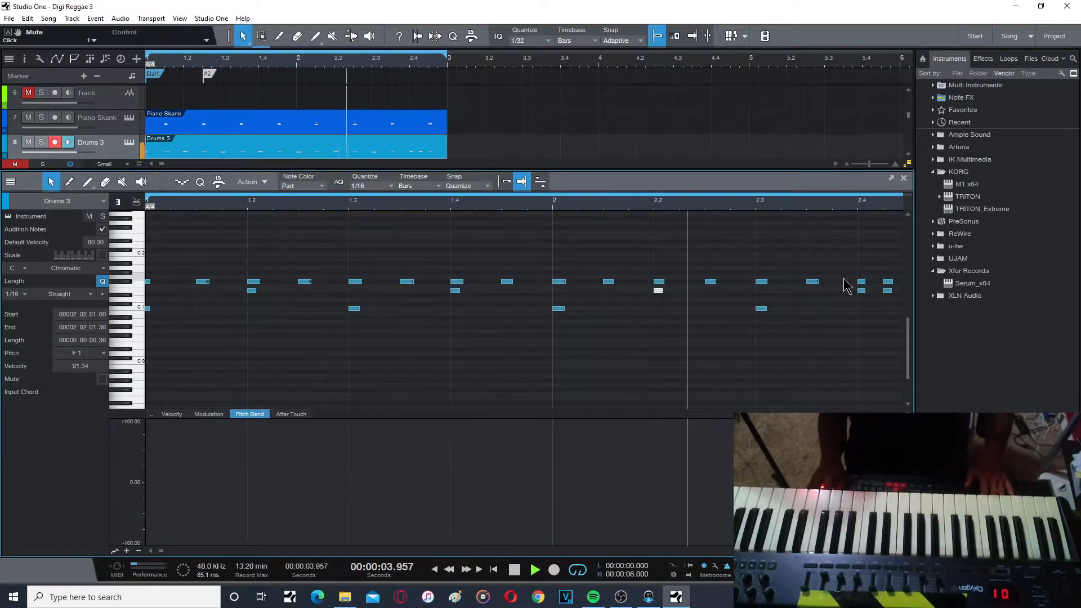
{"action": "key", "text": "space"}
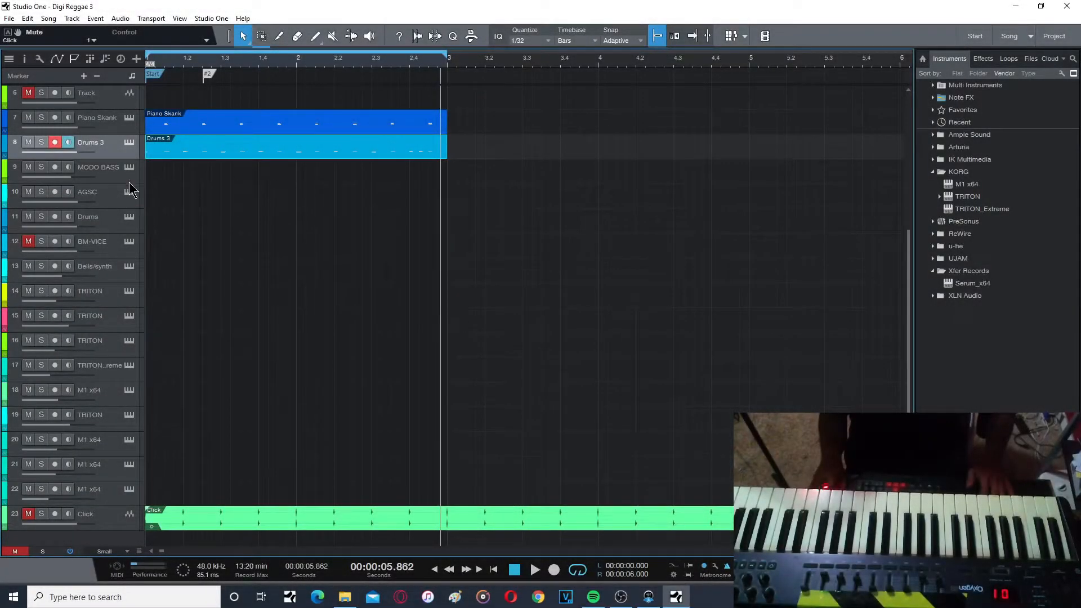
Arm the MODO BASS track and rehearse a bass line over the piano and drum parts from the start.
{"action": "left_click", "coordinate": [126, 179]}
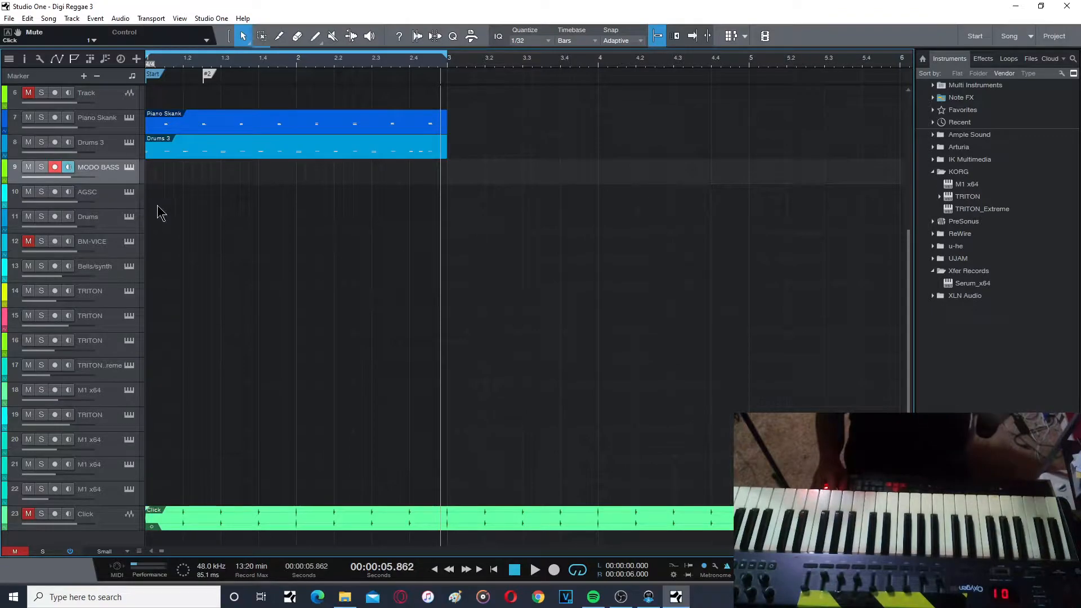
{"action": "left_click", "coordinate": [494, 570]}
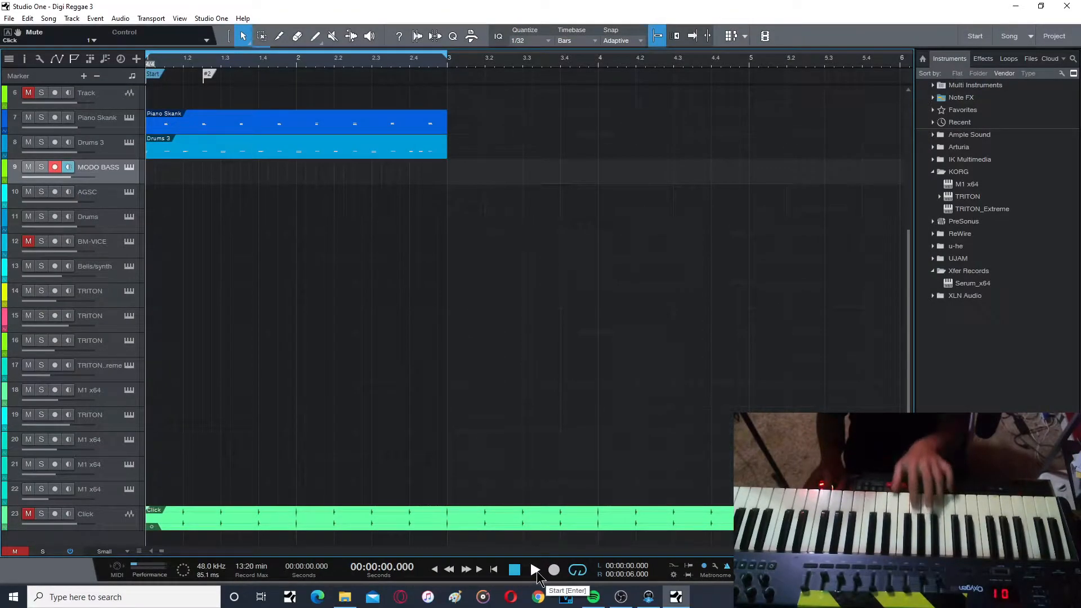
{"action": "left_click", "coordinate": [535, 570]}
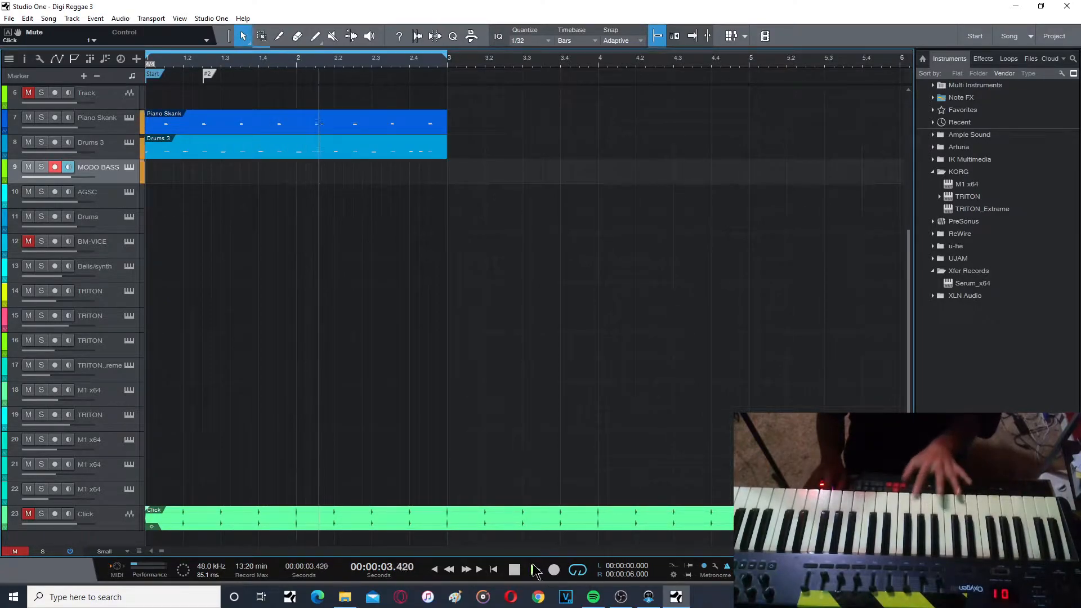
{"action": "left_click", "coordinate": [535, 570]}
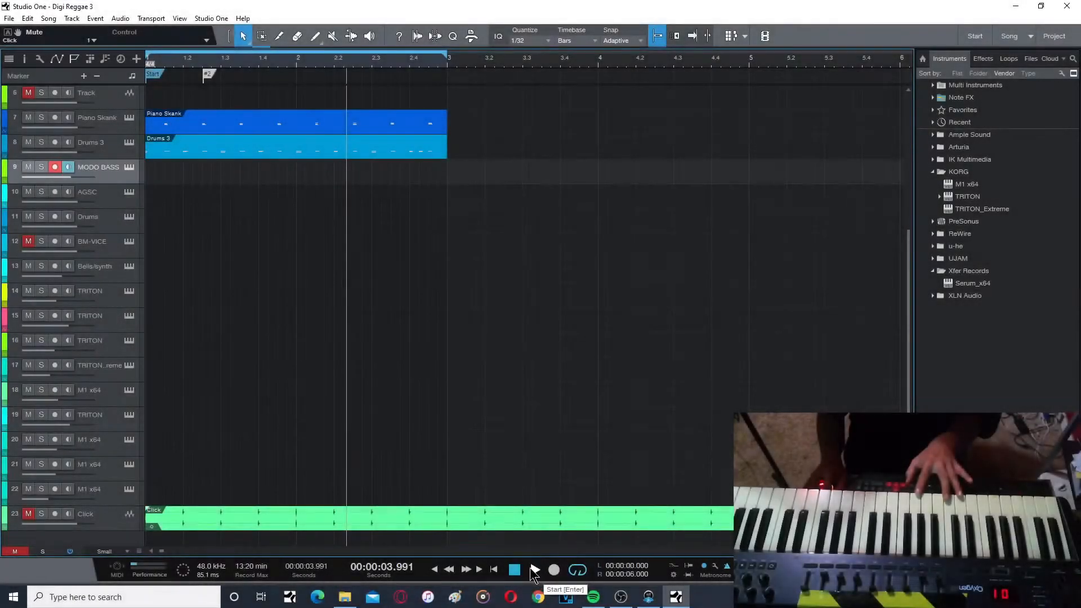
Record a two-bar bass line on the MODO BASS track from the start of the song.
{"action": "left_click", "coordinate": [494, 569]}
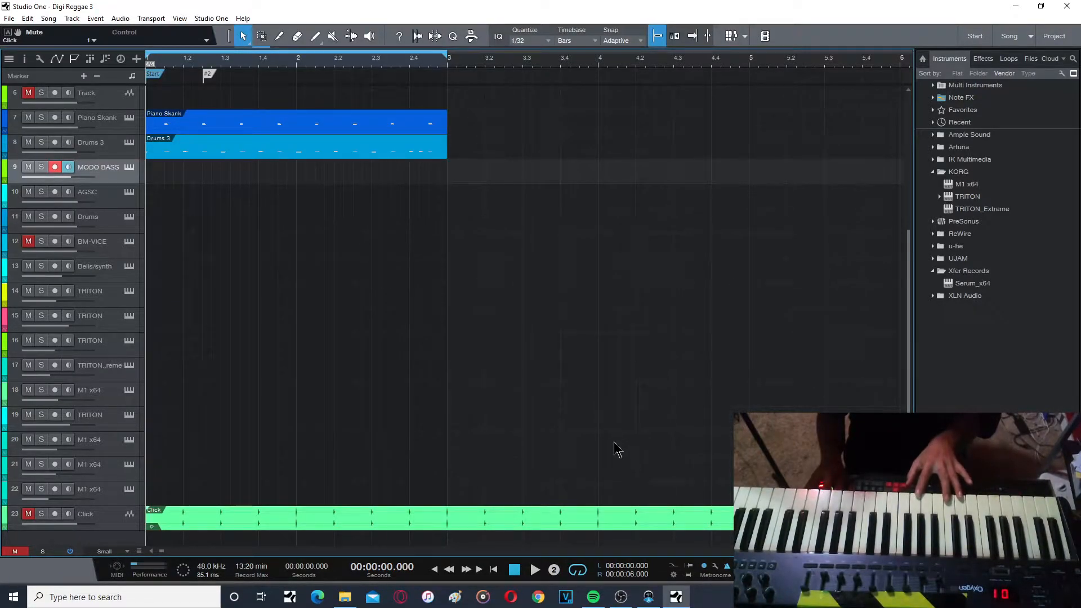
{"action": "key", "text": "KP_Multiply"}
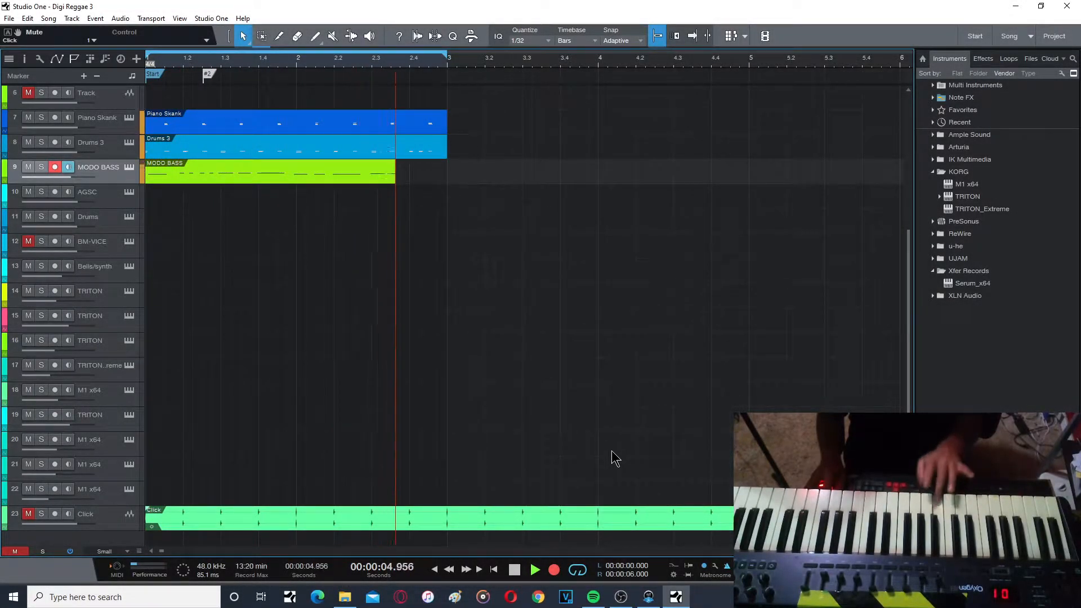
{"action": "key", "text": "space"}
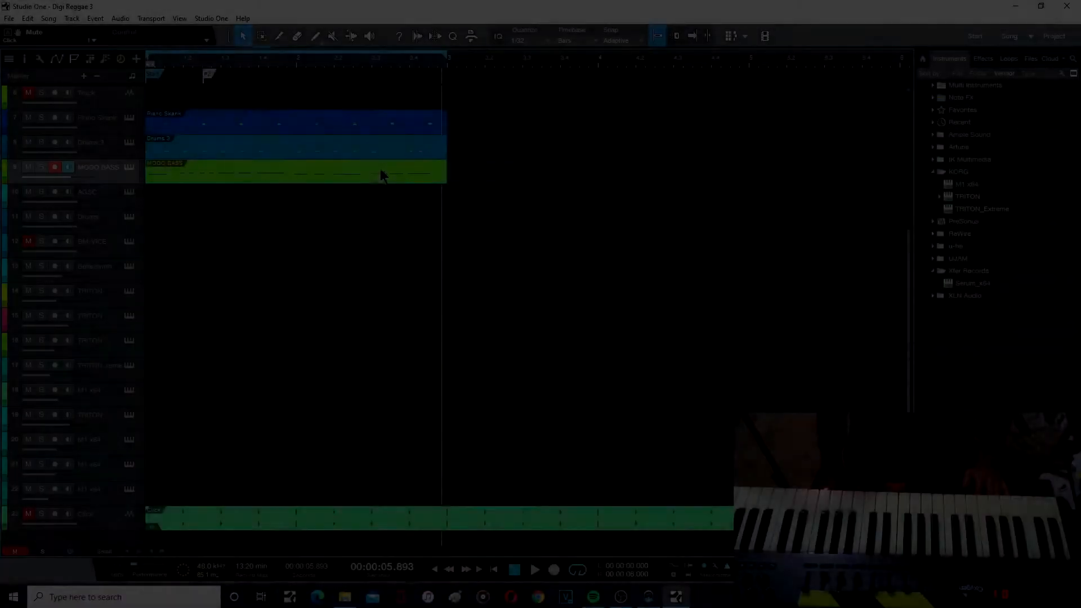
Quantize all notes of the MODO BASS clip to 1/16 in the note editor.
{"action": "double_click", "coordinate": [380, 168]}
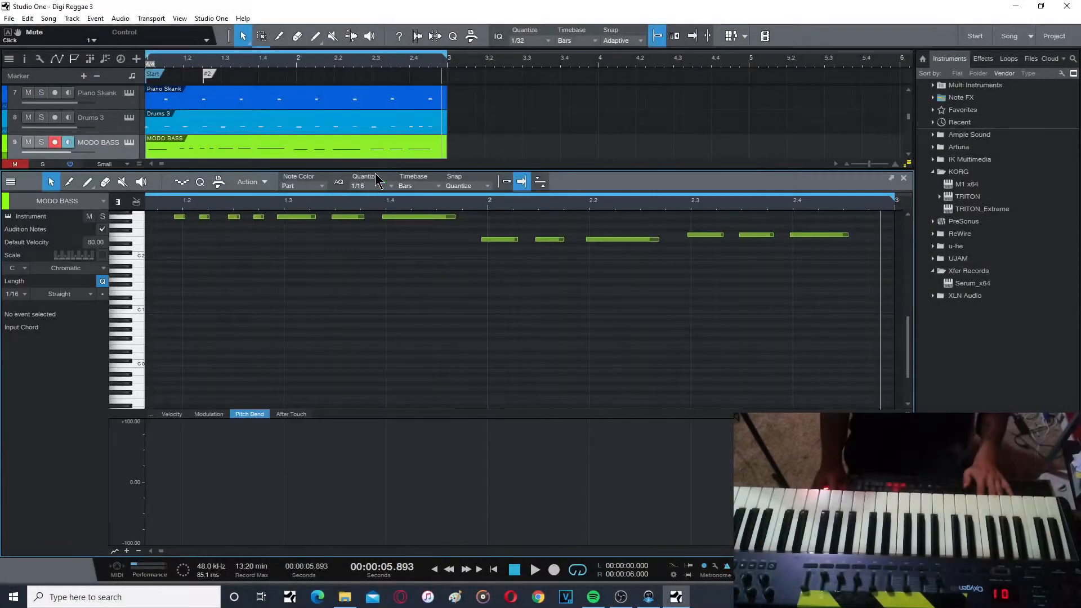
{"action": "left_click_drag", "start_coordinate": [910, 357], "coordinate": [913, 332]}
{"action": "key", "text": "ctrl+a"}
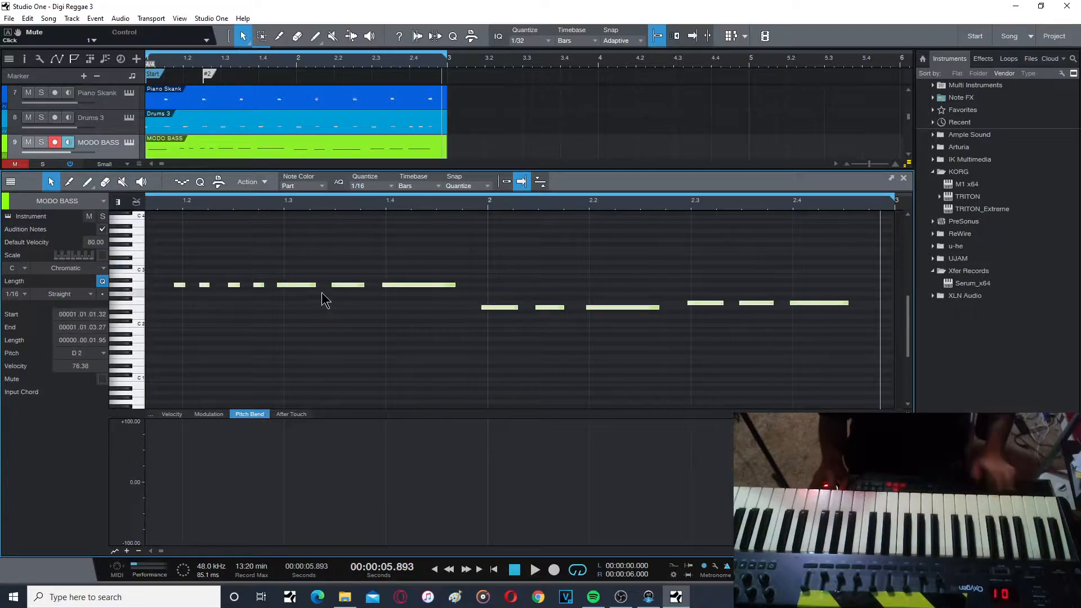
{"action": "right_click", "coordinate": [303, 288]}
{"action": "left_click", "coordinate": [360, 376]}
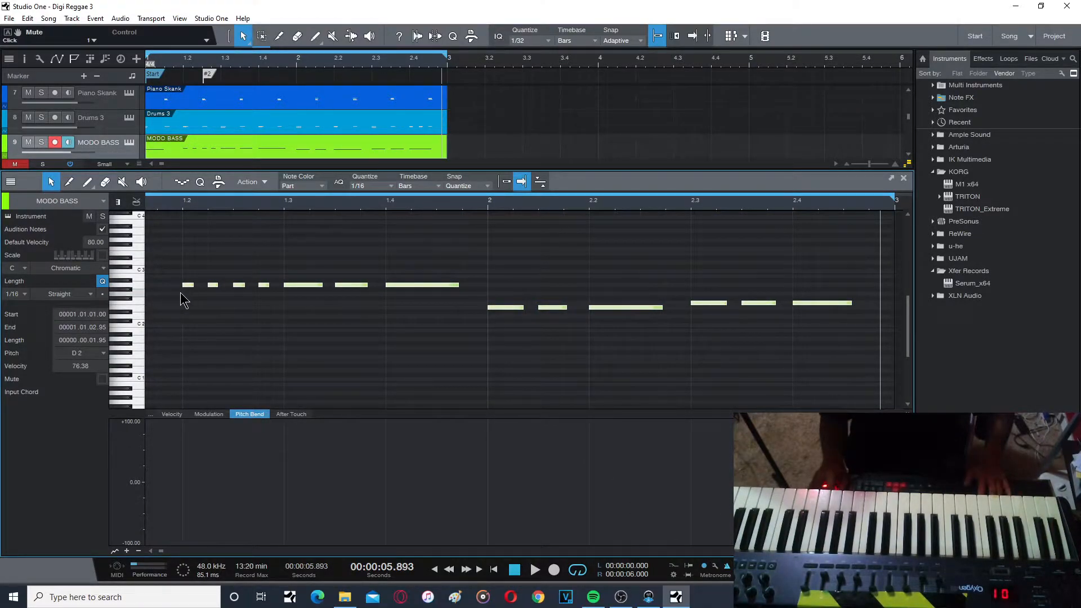
Shift all the bass notes slightly later so the first one starts at 00001.01.01.04, and close the note editor.
{"action": "left_click", "coordinate": [151, 550]}
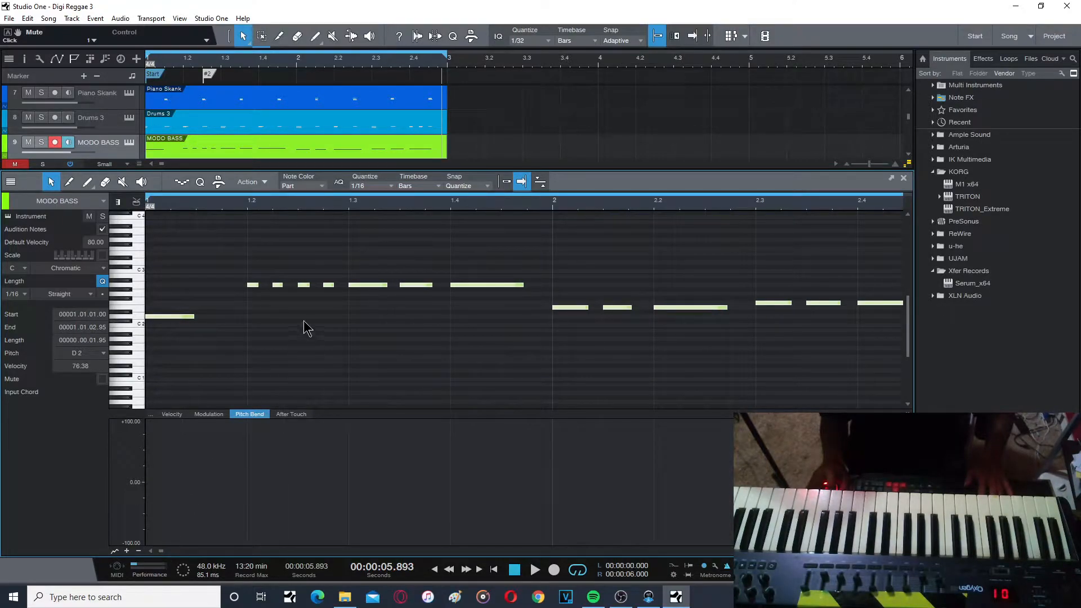
{"action": "left_click_drag", "start_coordinate": [870, 551], "coordinate": [878, 550]}
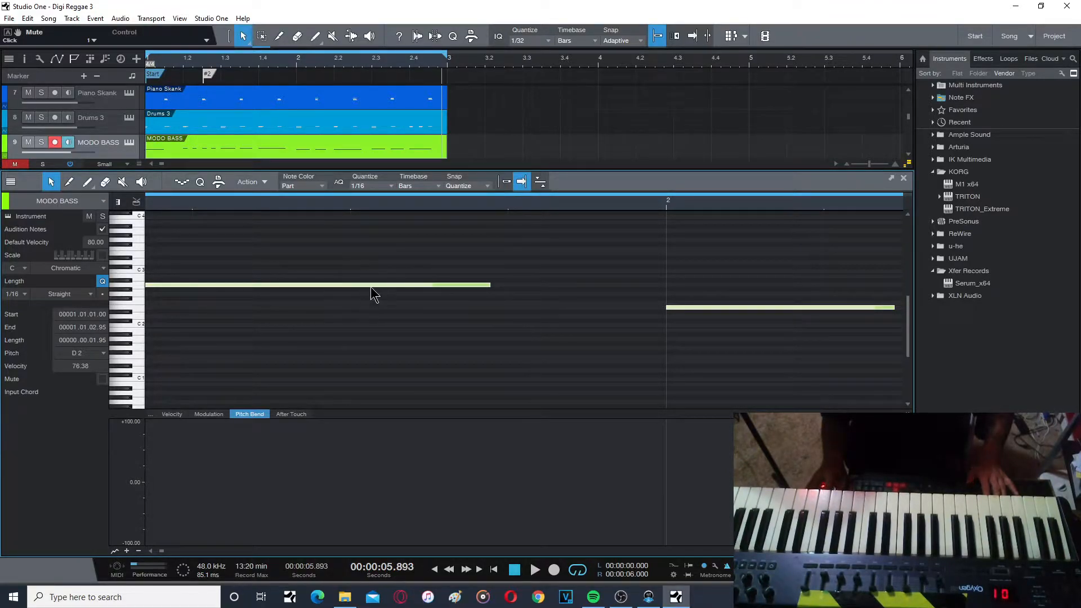
{"action": "left_click_drag", "start_coordinate": [352, 284], "coordinate": [356, 283]}
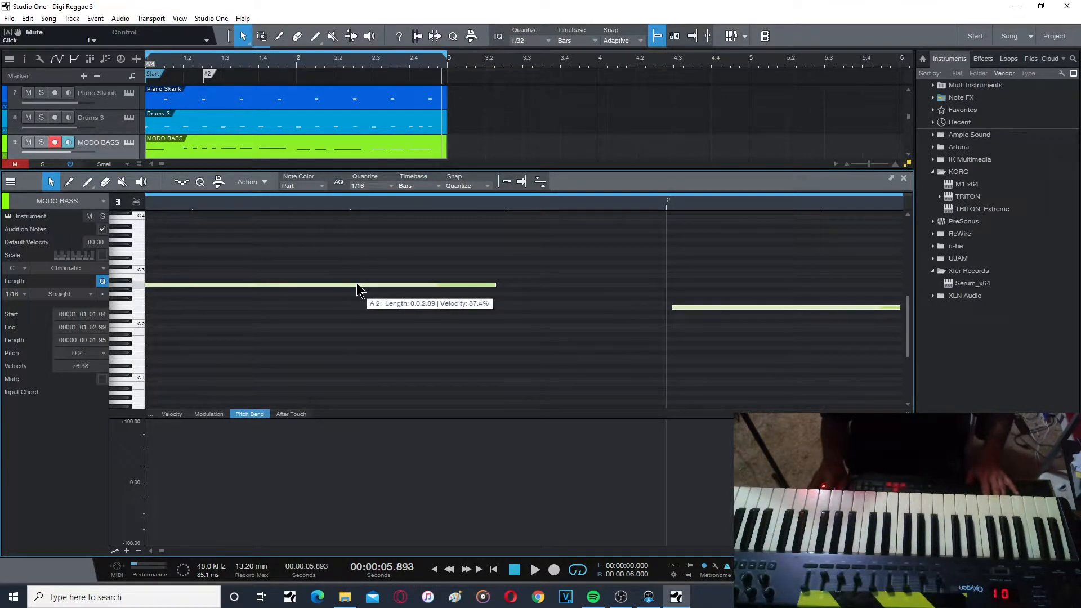
{"action": "left_click", "coordinate": [901, 179]}
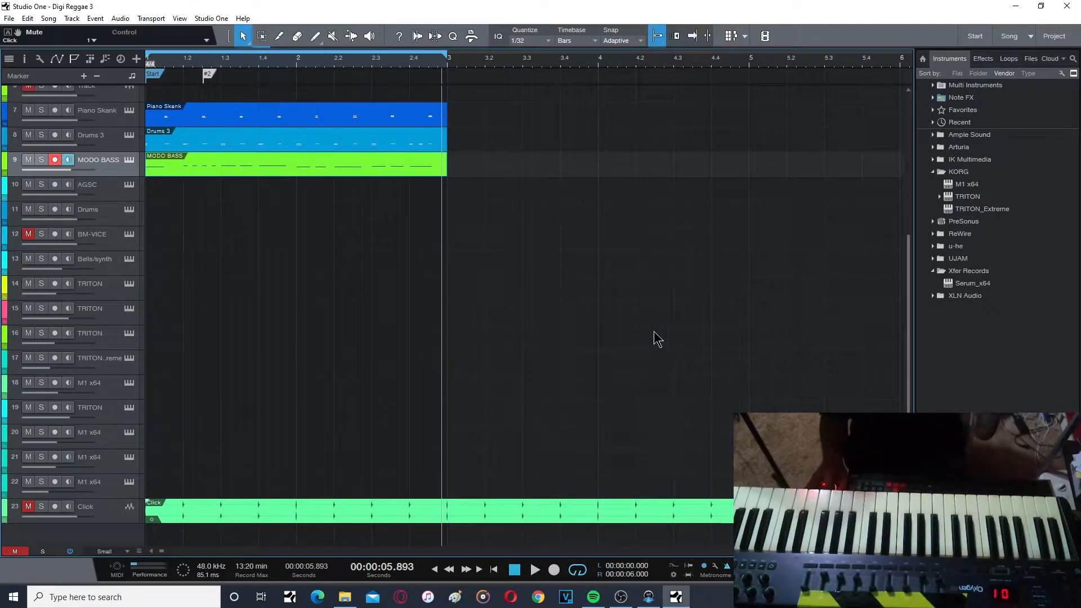
Play back the two bars of piano, drums and bass together from the start.
{"action": "left_click", "coordinate": [494, 569]}
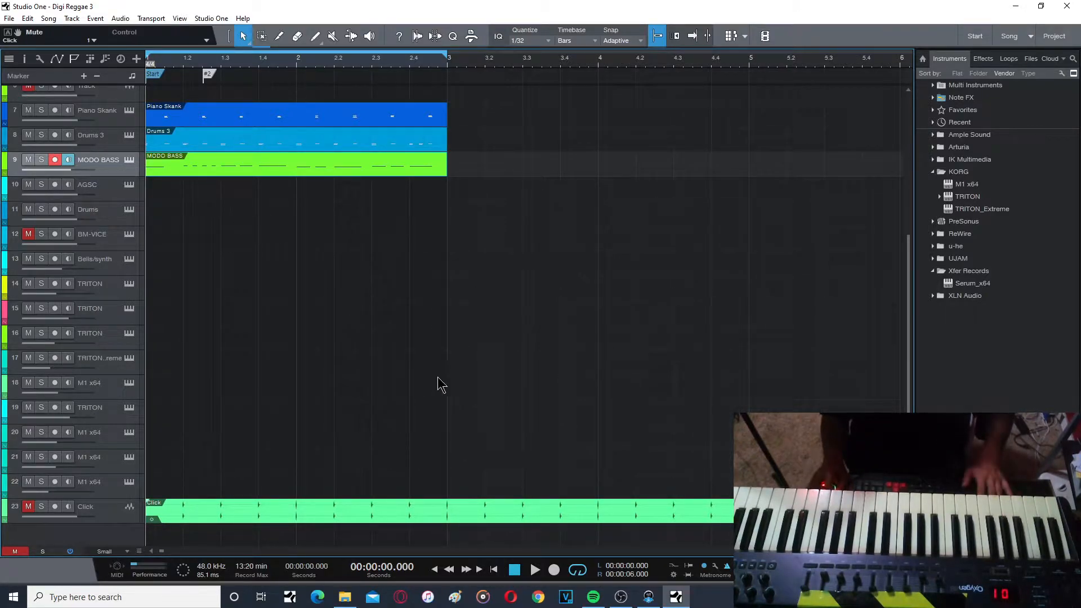
{"action": "key", "text": "space"}
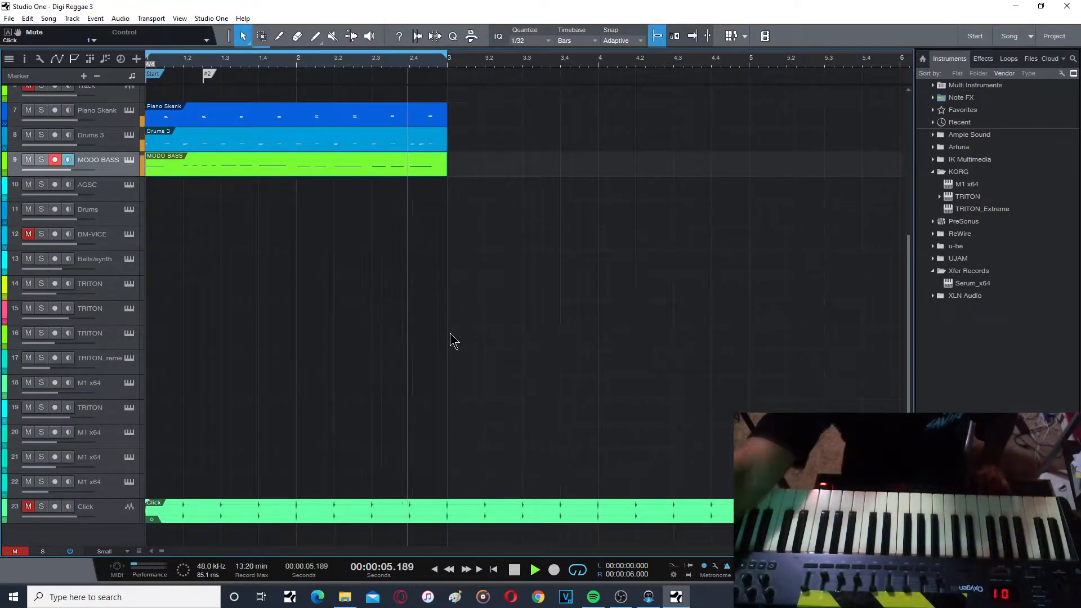
{"action": "key", "text": "space"}
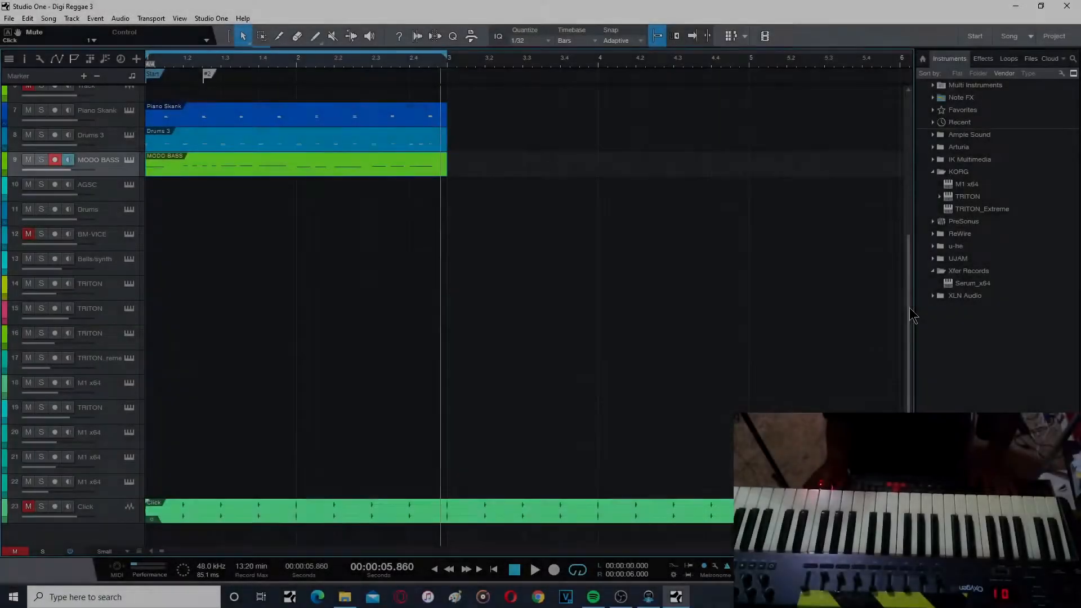
Select the Piano Skank, Drums 3 and MODO BASS clips together and place the playhead at bar 3.
{"action": "scroll", "coordinate": [394, 247], "scroll_direction": "up", "scroll_amount": 2}
{"action": "left_click_drag", "start_coordinate": [521, 279], "coordinate": [113, 147]}
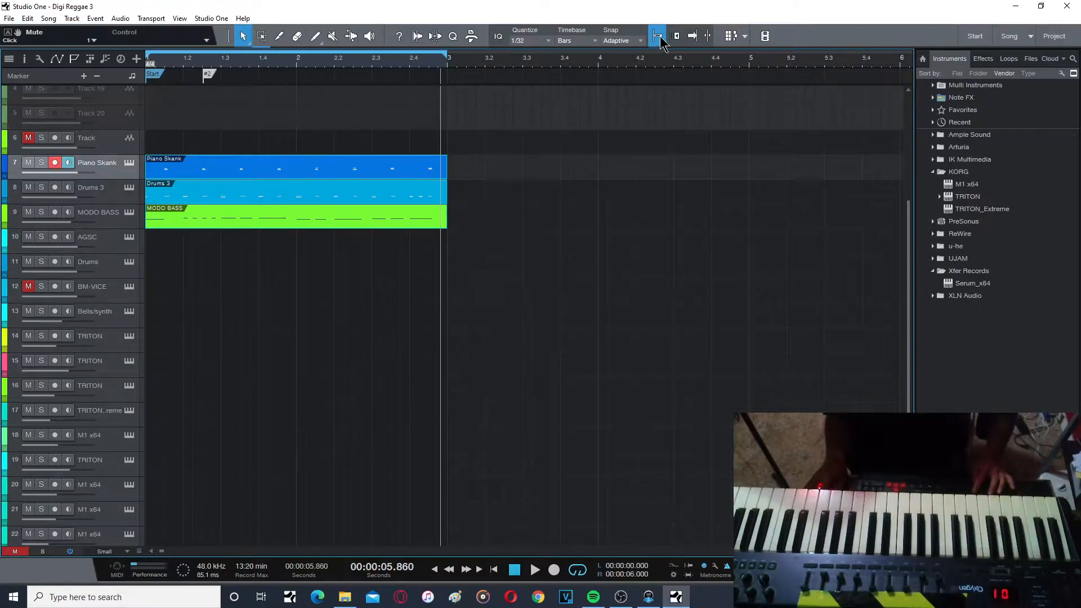
{"action": "left_click", "coordinate": [448, 60]}
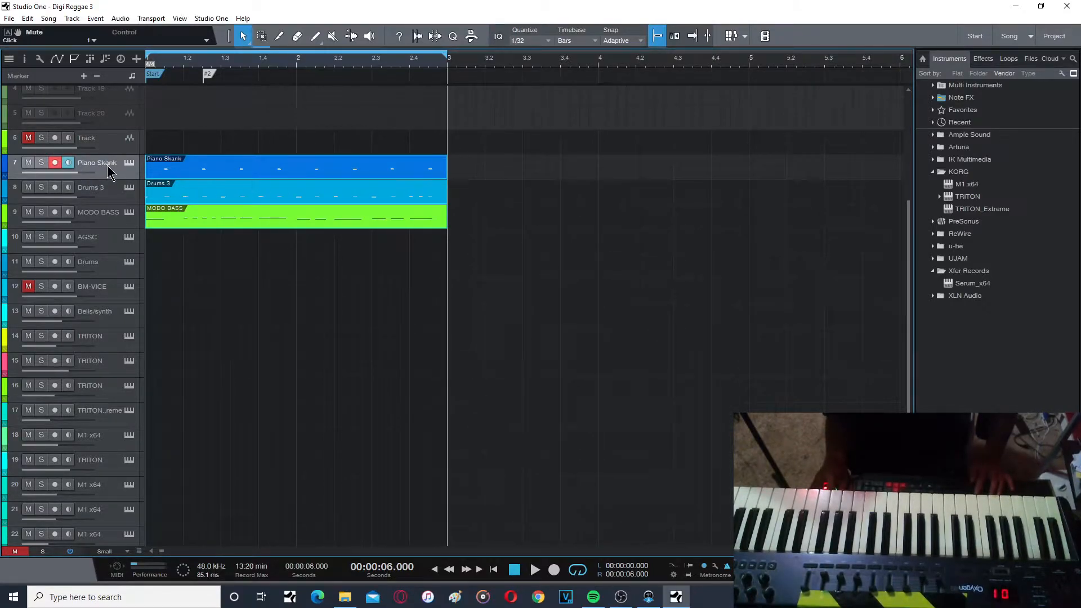
Try pasting the three clips at bar 3 with the Drums 3 track selected, and undo the paste.
{"action": "left_click", "coordinate": [114, 195]}
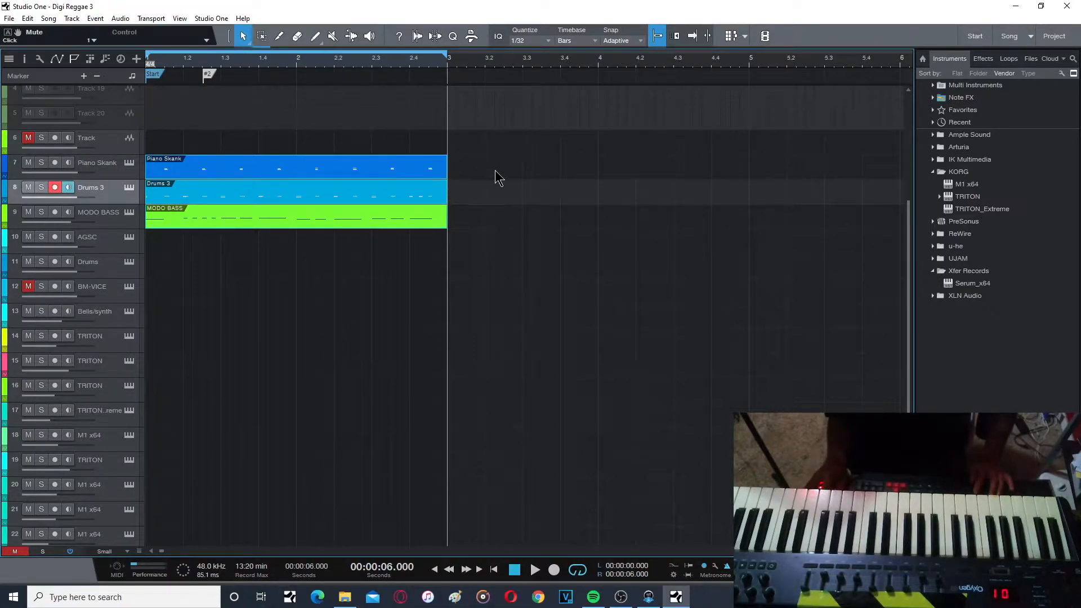
{"action": "key", "text": "ctrl+v"}
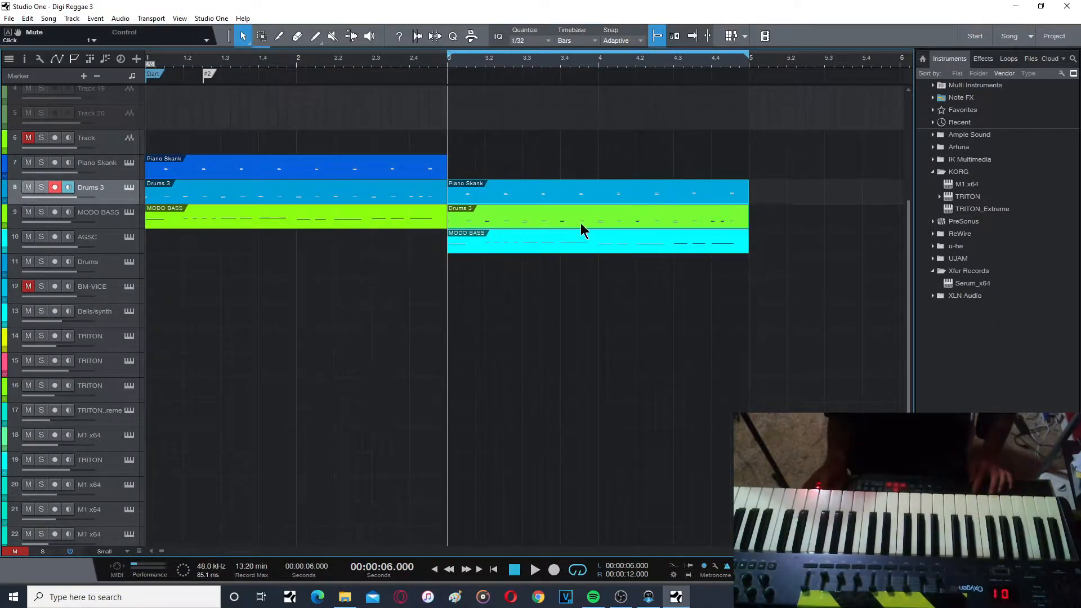
{"action": "key", "text": "ctrl+z"}
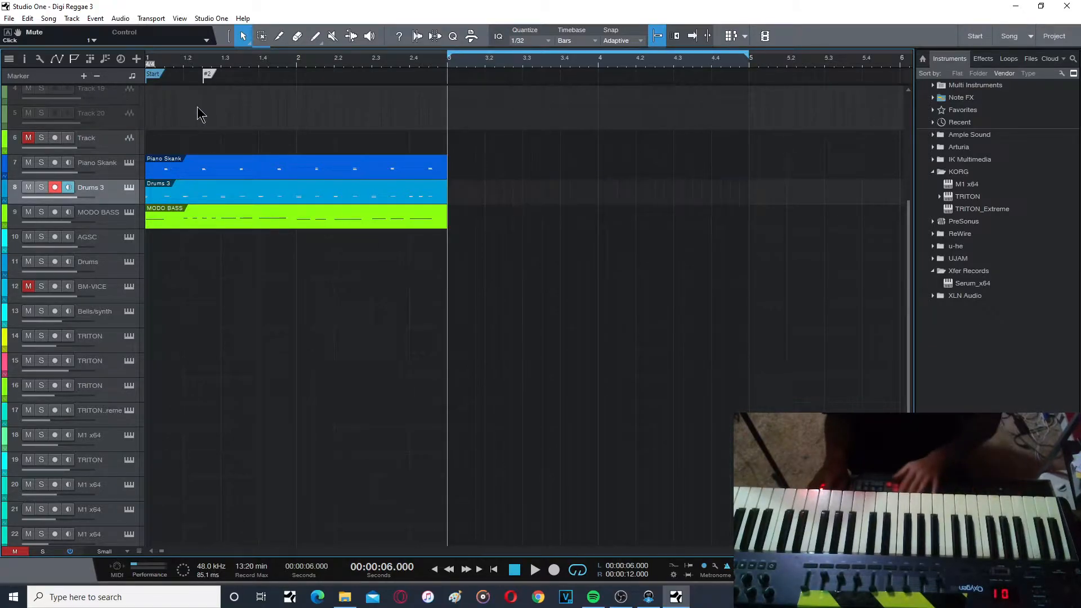
Paste the three clips at bar 3 with the Piano Skank track as the target.
{"action": "left_click", "coordinate": [100, 168]}
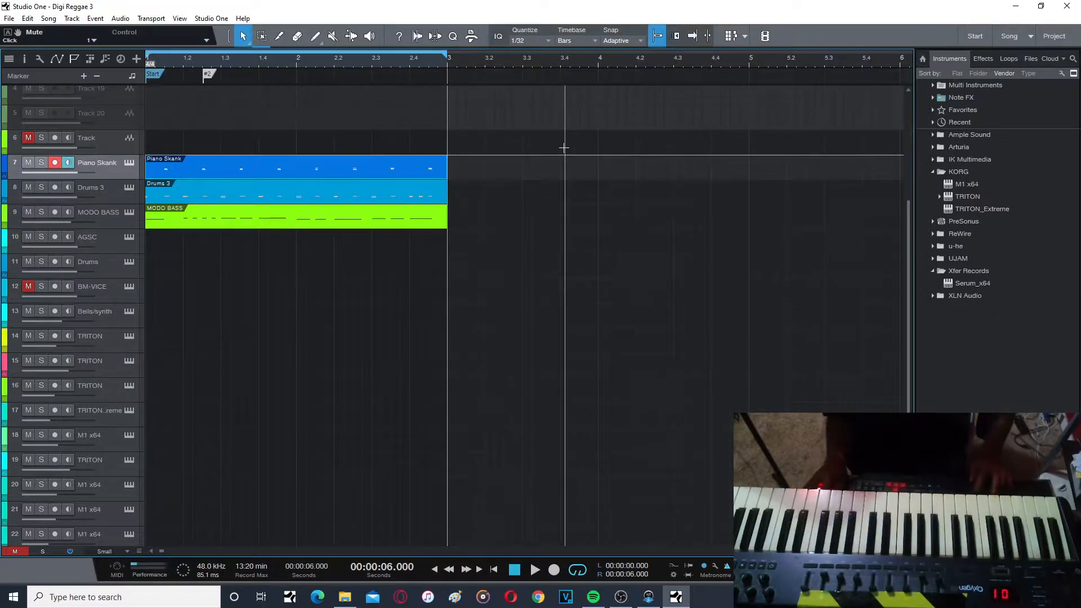
{"action": "key", "text": "ctrl+v"}
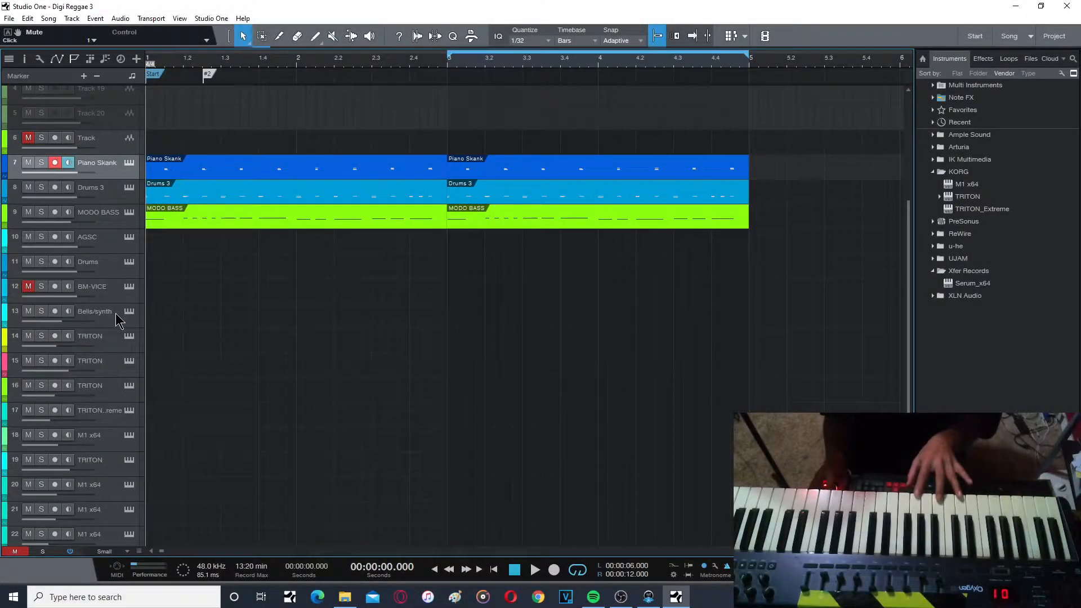
Record a two-bar organ chord part on TRITON track 14 from the start of the song.
{"action": "left_click", "coordinate": [121, 344]}
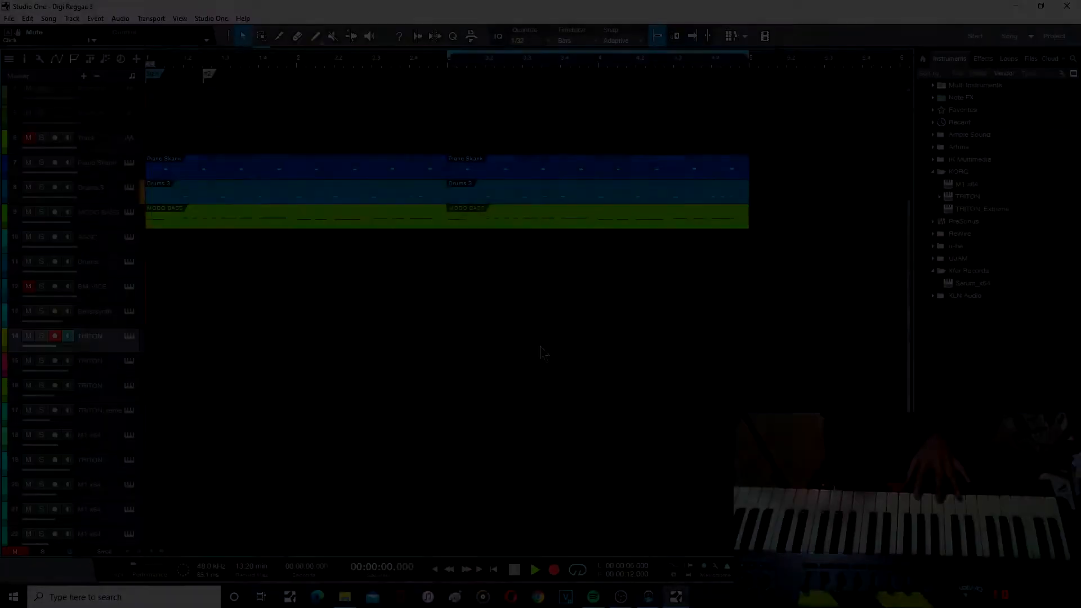
{"action": "key", "text": "KP_Multiply"}
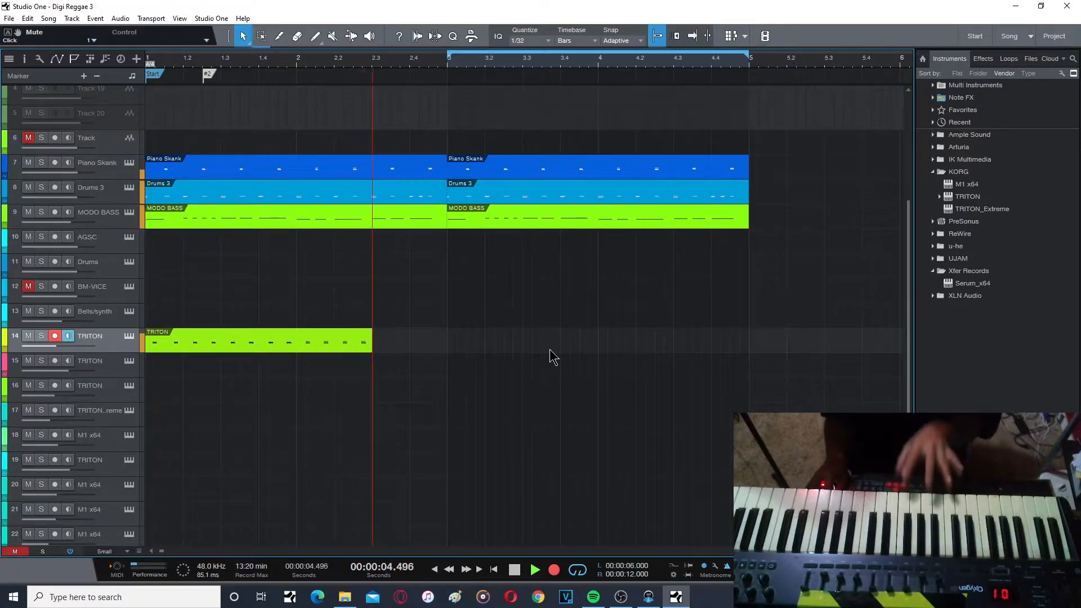
{"action": "key", "text": "space"}
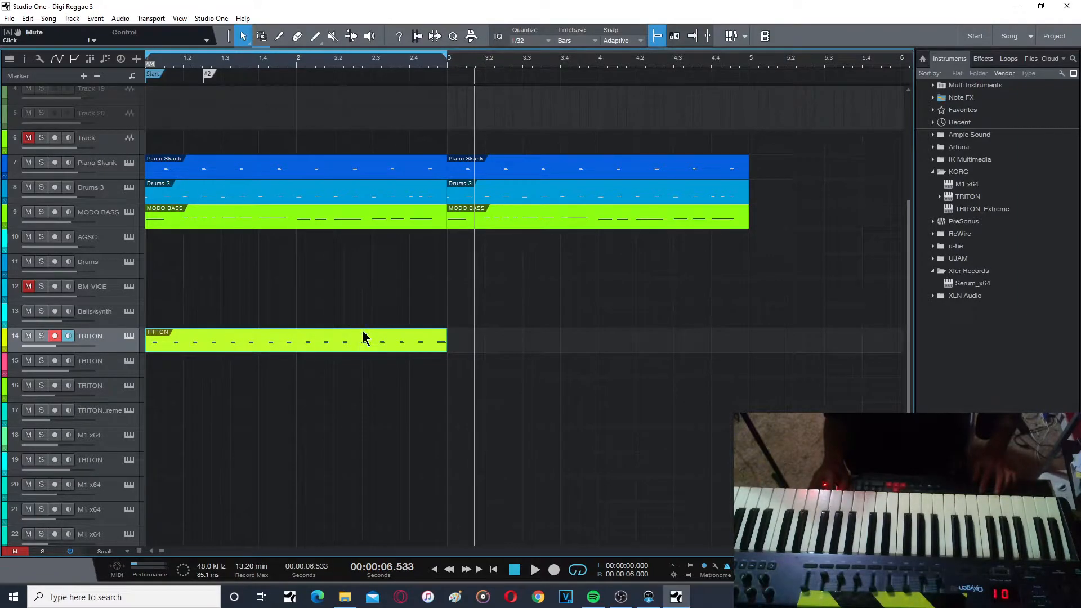
Try duplicating the TRITON clip at bar 3 with the loop extended over bars 1 to 4, and delete the duplicate.
{"action": "left_click", "coordinate": [449, 66]}
{"action": "key", "text": "d"}
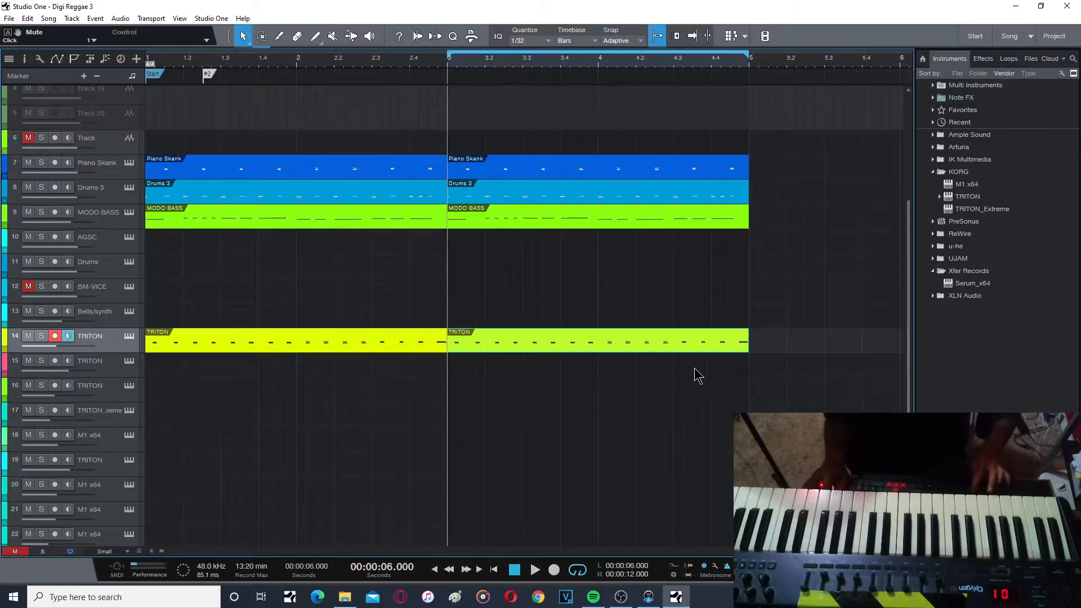
{"action": "left_click_drag", "start_coordinate": [449, 55], "coordinate": [137, 55]}
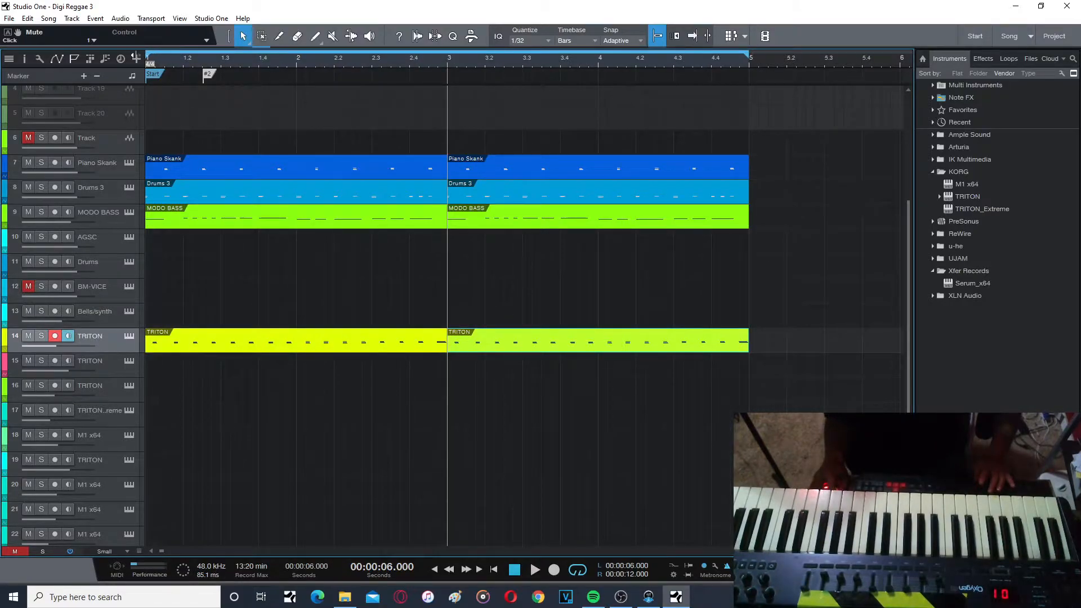
{"action": "left_click", "coordinate": [494, 570]}
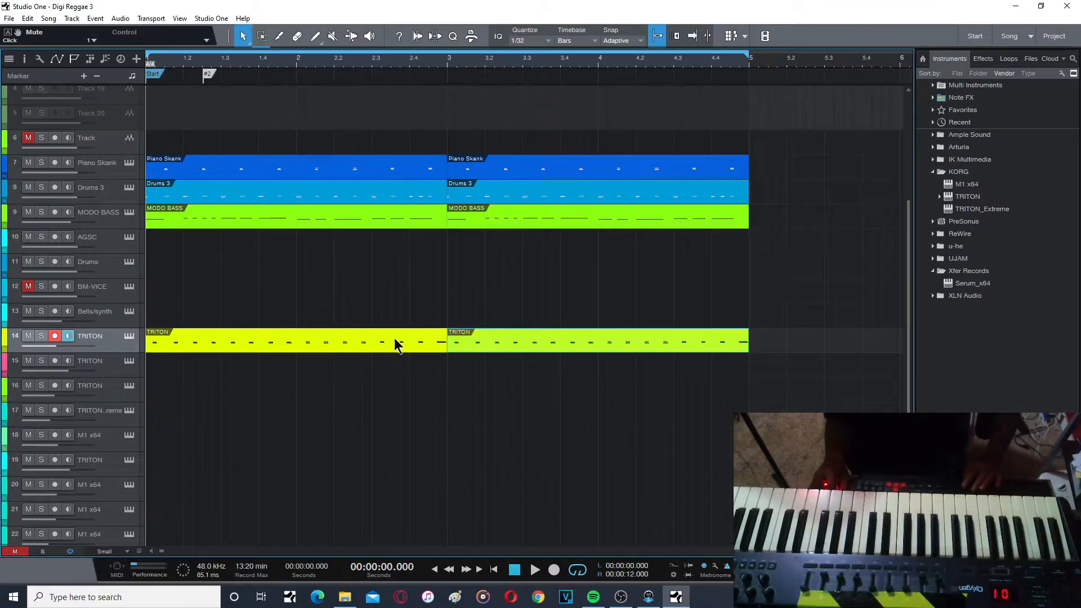
{"action": "key", "text": "Delete"}
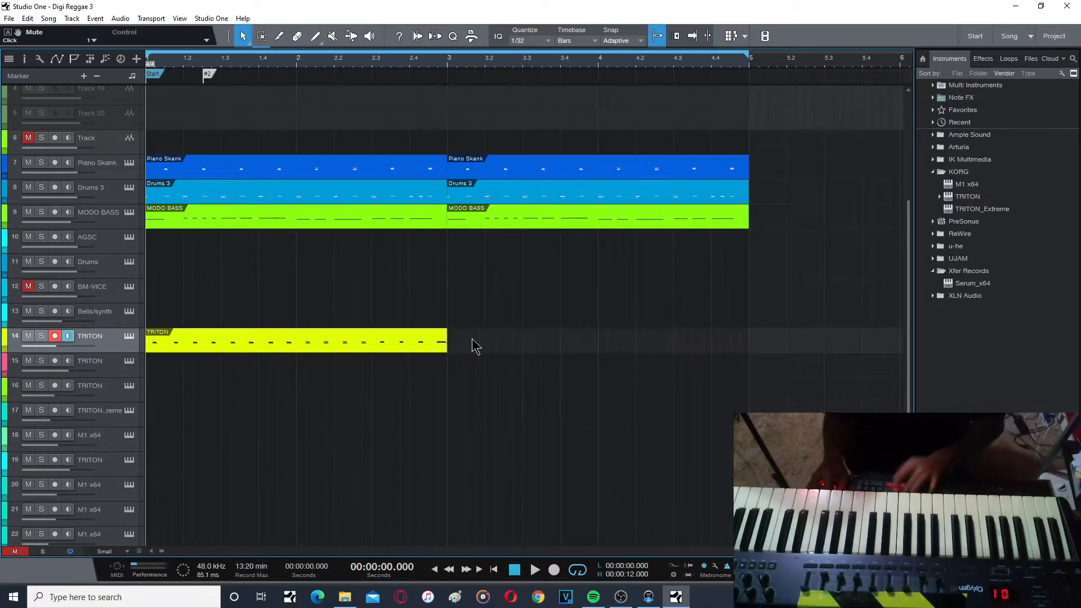
Open the TRITON clip in the note editor and quantize all its notes to 1/16.
{"action": "double_click", "coordinate": [366, 347]}
{"action": "left_click_drag", "start_coordinate": [357, 330], "coordinate": [265, 279]}
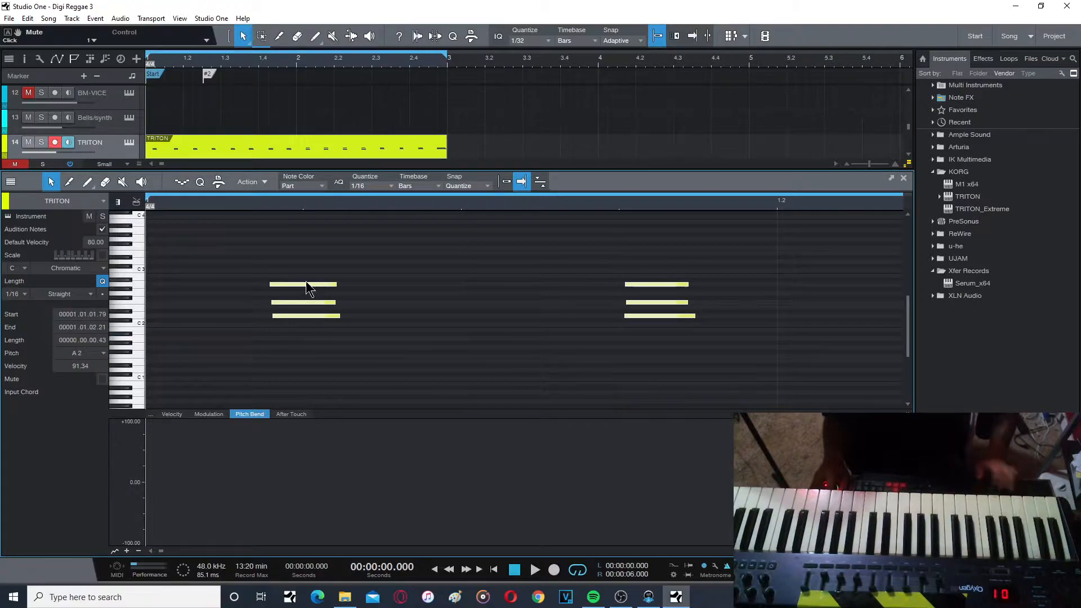
{"action": "right_click", "coordinate": [309, 287]}
{"action": "left_click", "coordinate": [346, 371]}
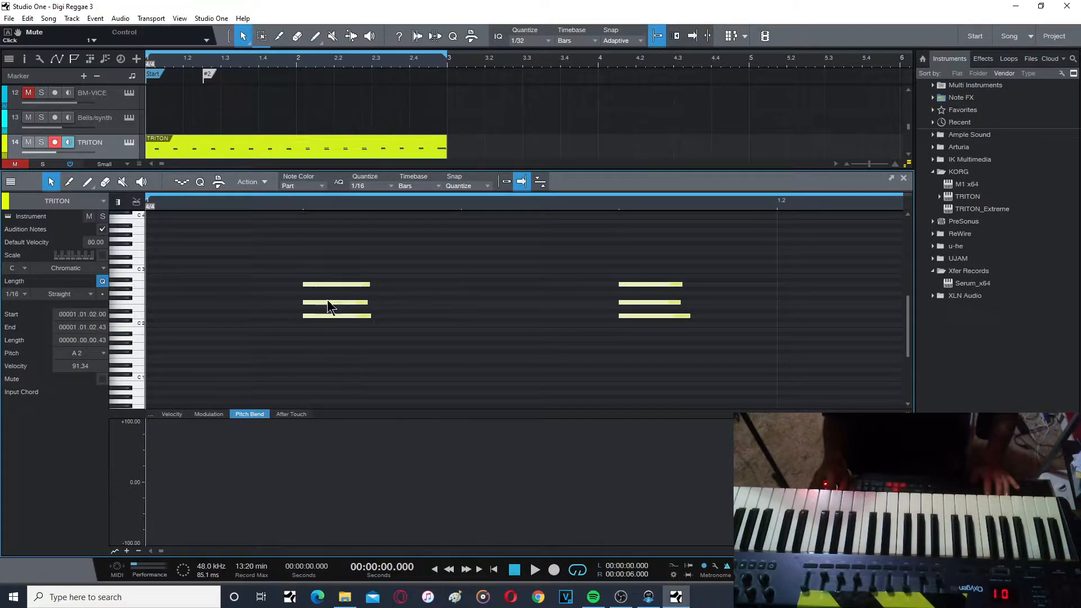
Shorten all the organ notes so the first A 2 note has a length of 00000.00.00.20, and close the note editor.
{"action": "left_click_drag", "start_coordinate": [684, 284], "coordinate": [646, 283]}
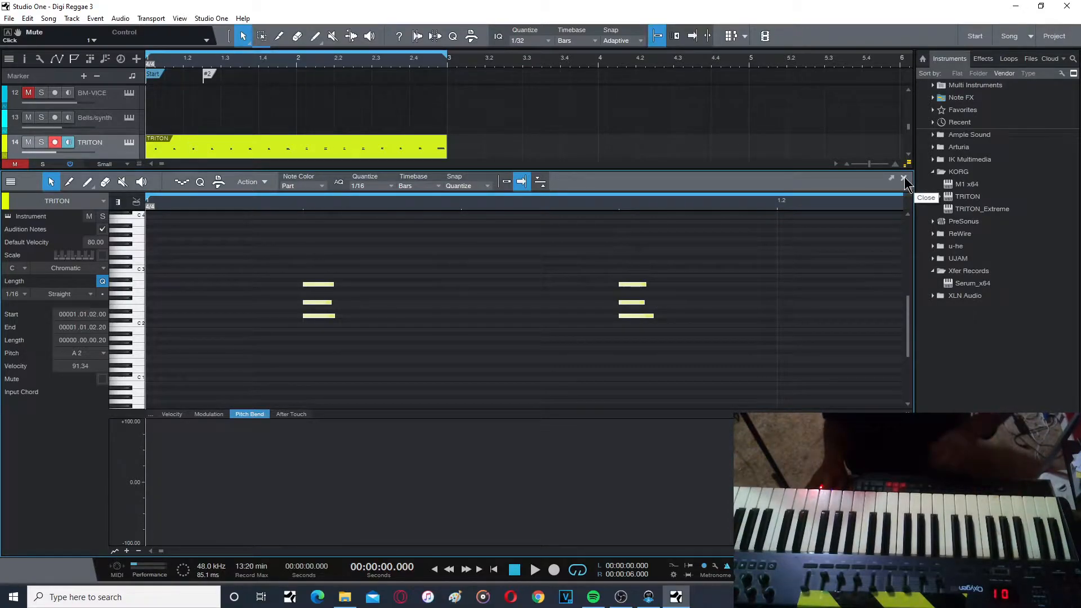
{"action": "left_click", "coordinate": [904, 179]}
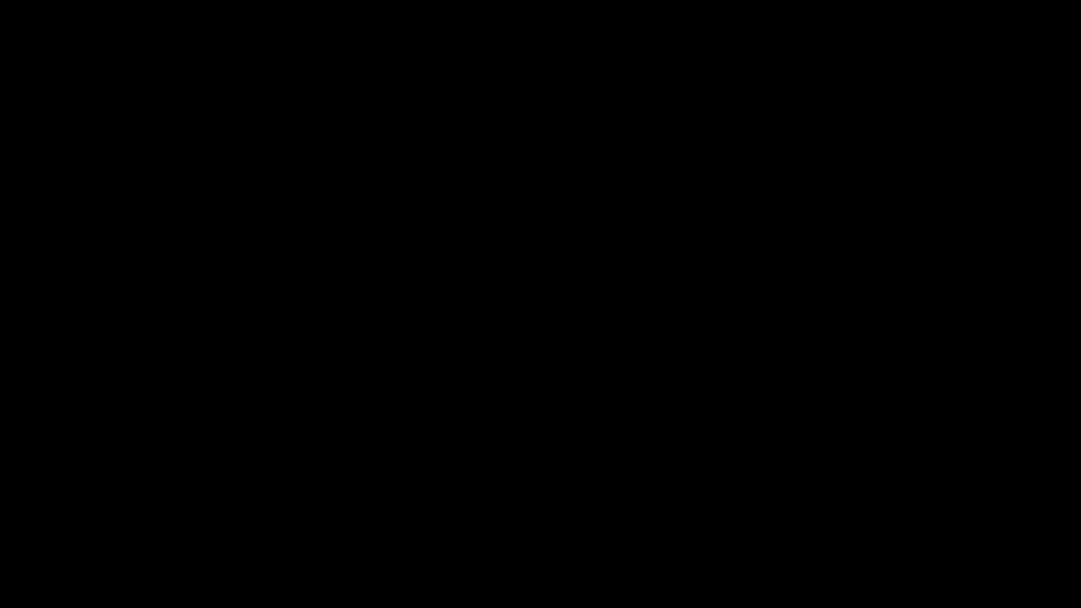
Duplicate the two-bar TRITON organ clip at bar 3.
{"action": "key", "text": "space"}
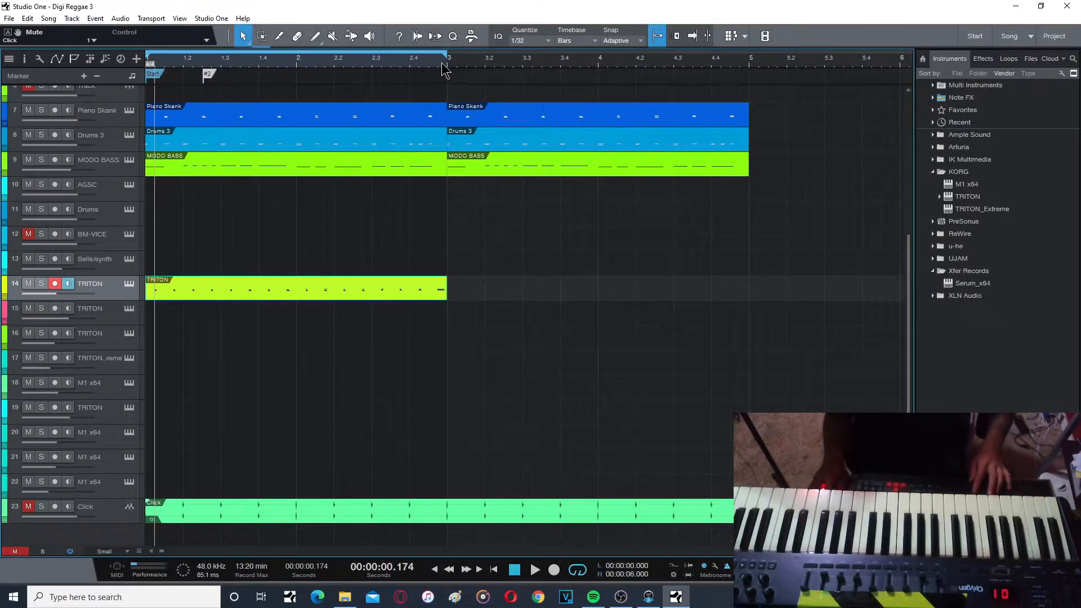
{"action": "left_click", "coordinate": [449, 63]}
{"action": "key", "text": "d"}
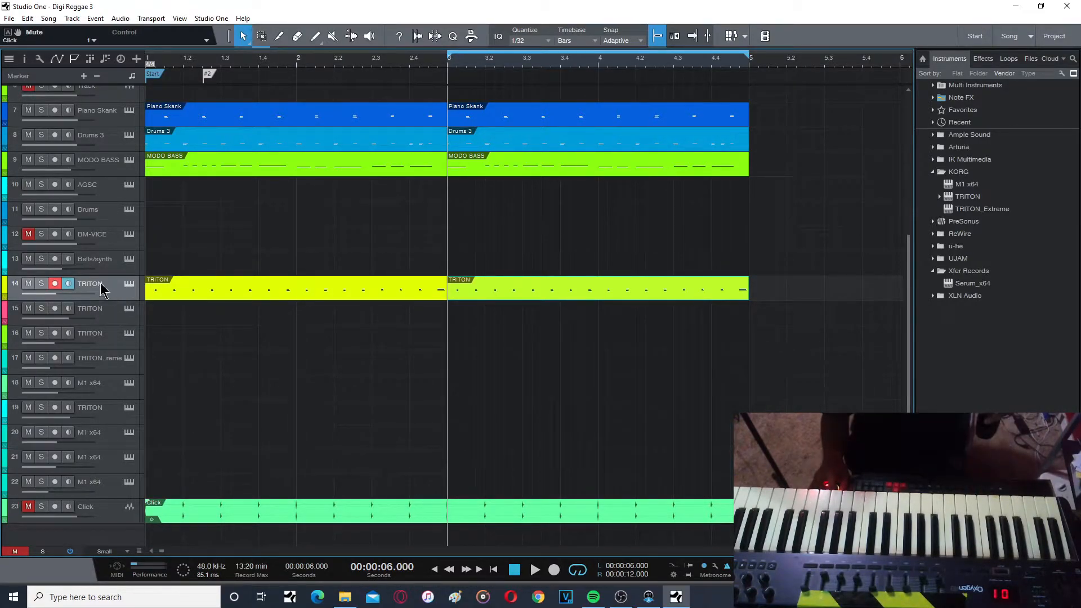
Examine the sound loaded in the instrument of TRITON track 14, and close its window.
{"action": "left_click", "coordinate": [129, 284]}
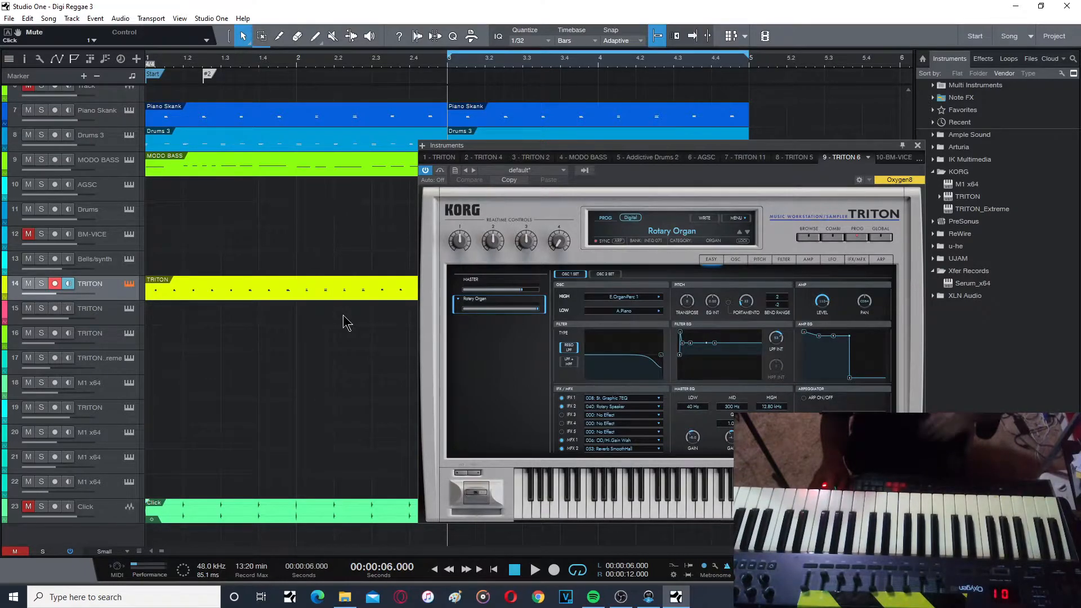
{"action": "left_click", "coordinate": [917, 146]}
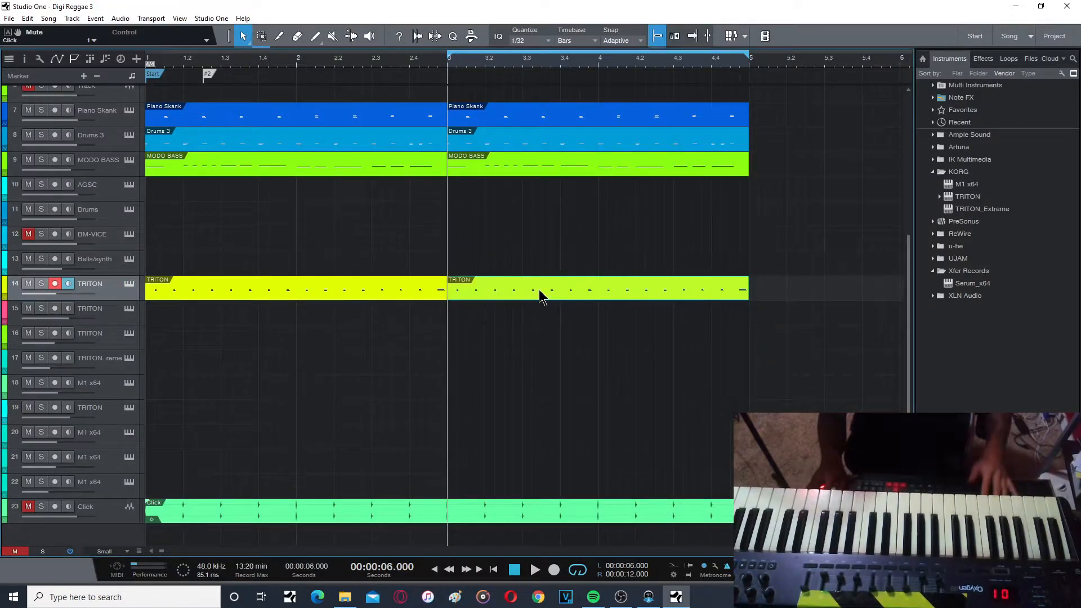
Play back the piano, drums, bass and organ together from the start through the first two bars.
{"action": "left_click", "coordinate": [495, 571]}
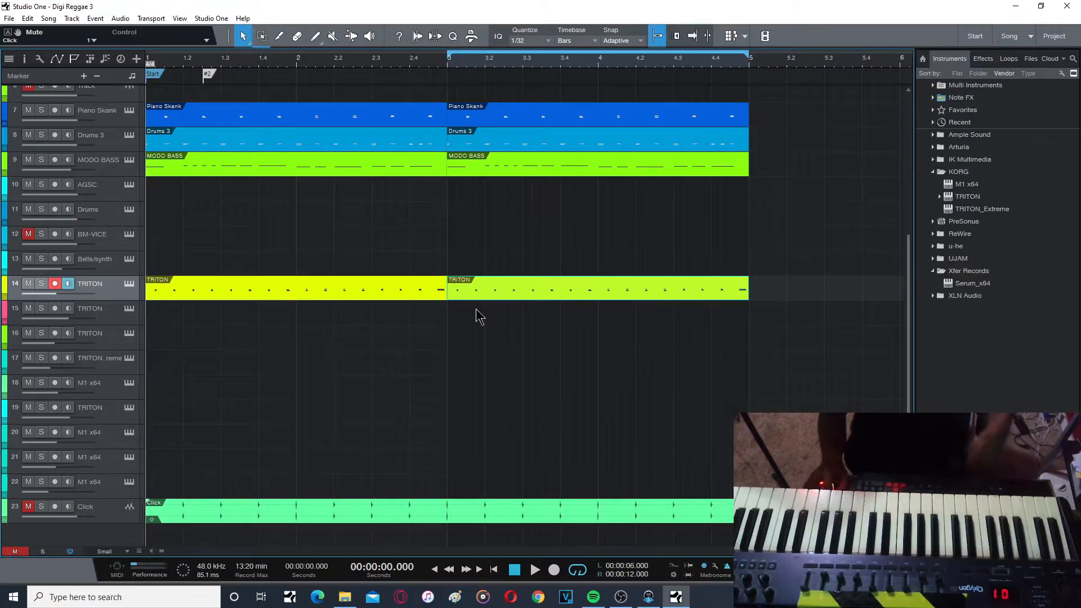
{"action": "key", "text": "space"}
{"action": "key", "text": "space"}
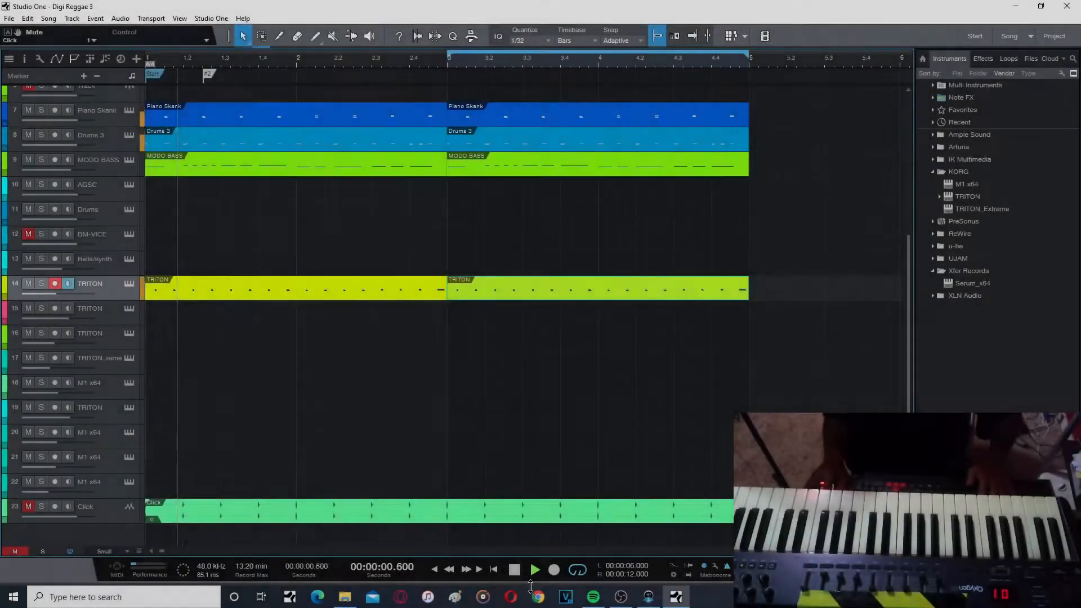
{"action": "left_click", "coordinate": [535, 569]}
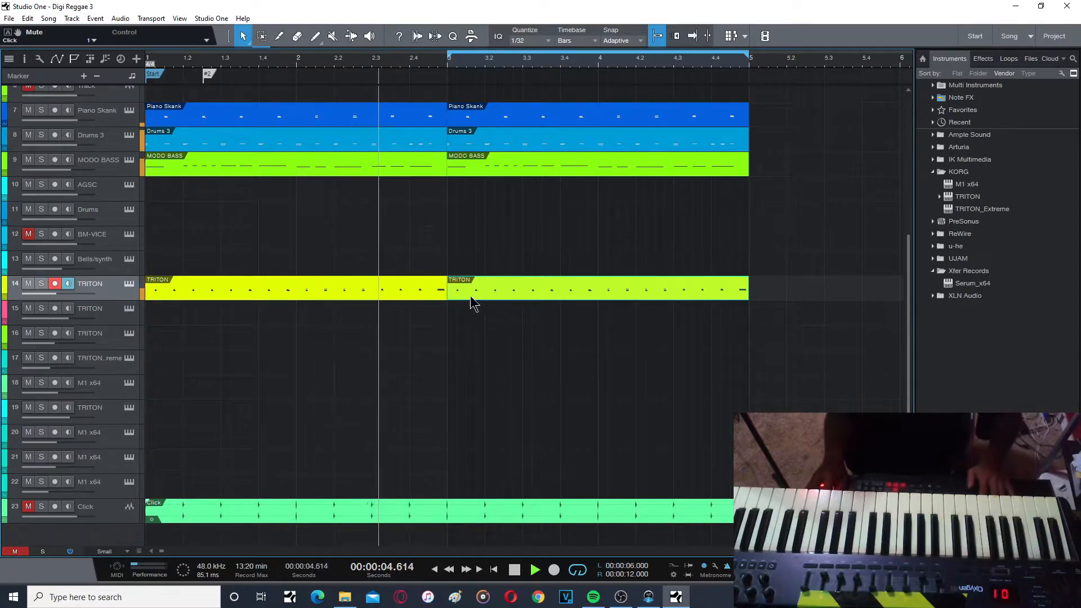
{"action": "key", "text": "space"}
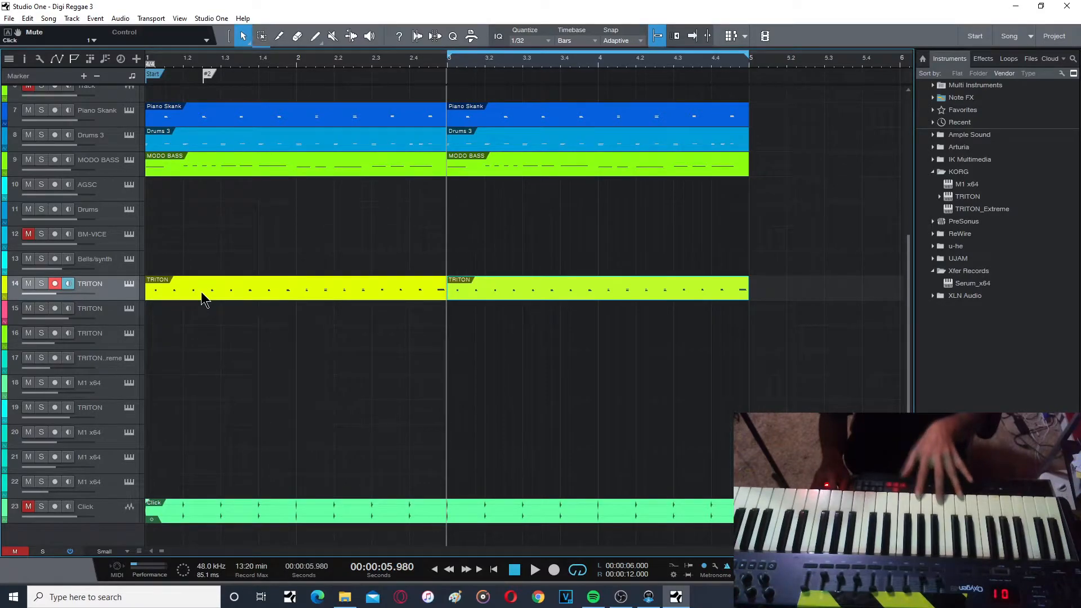
Record a second layer of higher organ chords over the first two bars of the TRITON track.
{"action": "left_click", "coordinate": [154, 84]}
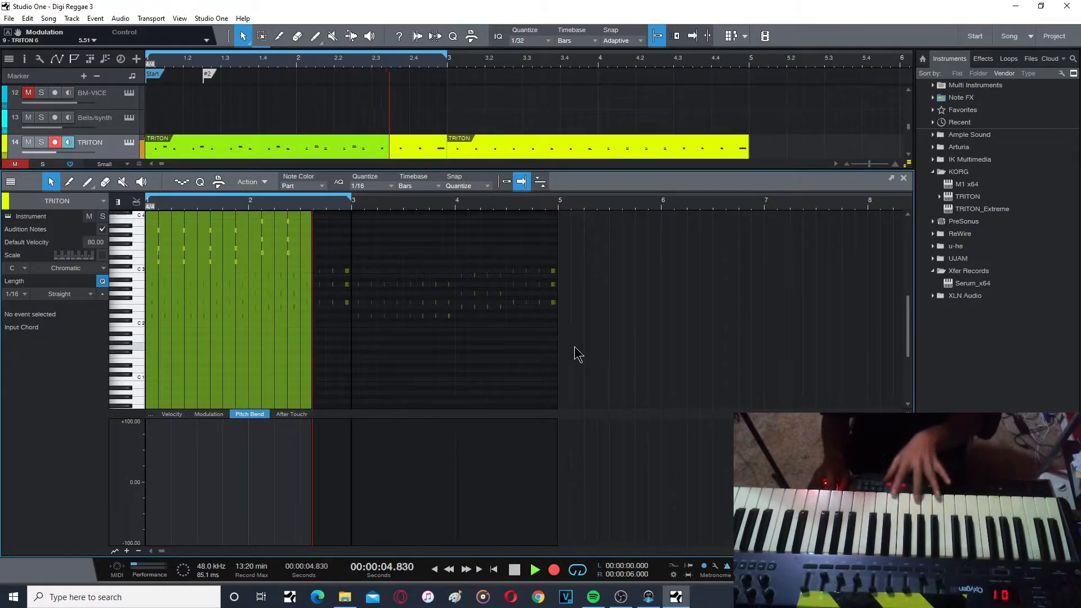
{"action": "key", "text": "space"}
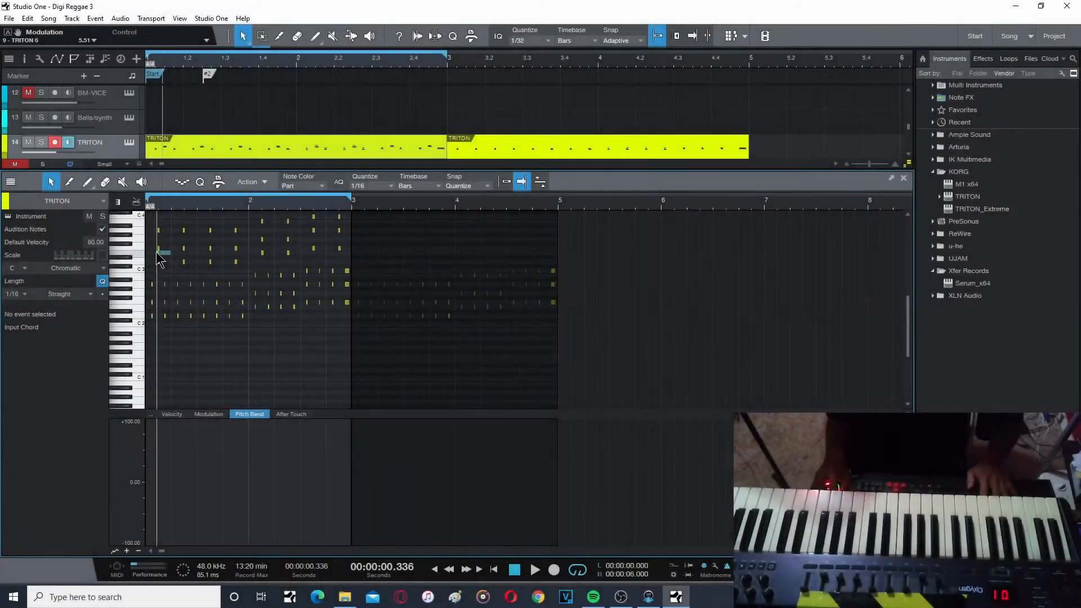
Select only the newly recorded upper organ chords in the note editor and quantize them to 1/16.
{"action": "left_click", "coordinate": [165, 315]}
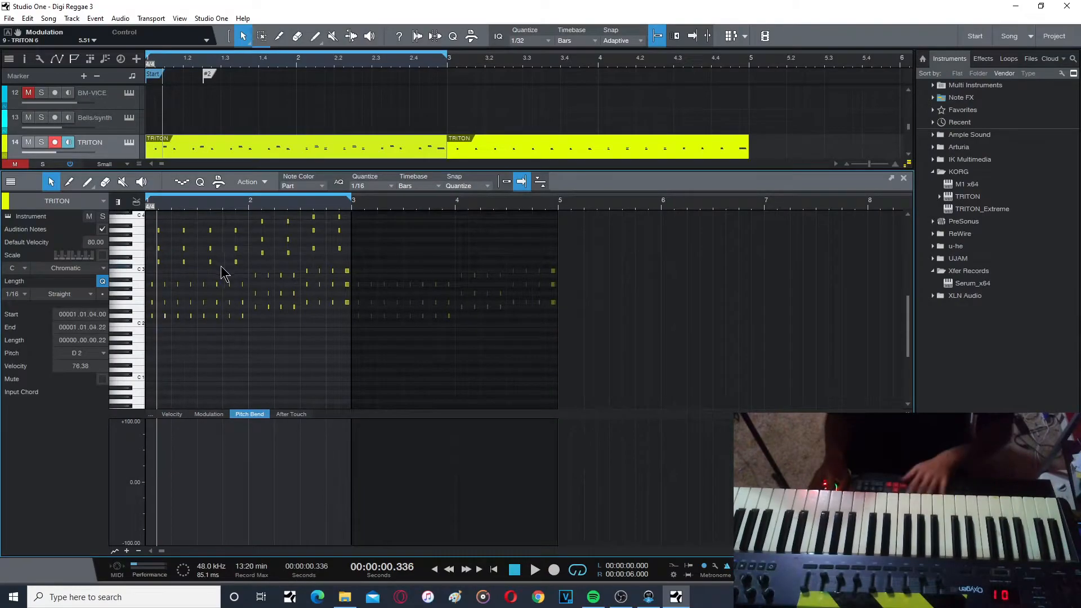
{"action": "left_click_drag", "start_coordinate": [355, 263], "coordinate": [127, 204]}
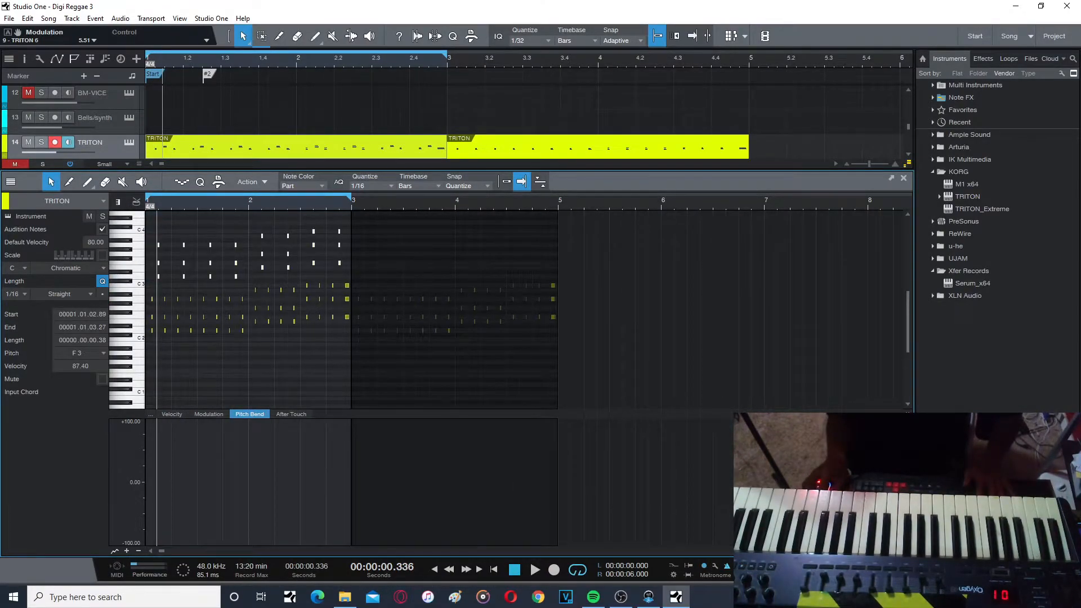
{"action": "key", "text": "z"}
{"action": "right_click", "coordinate": [367, 246]}
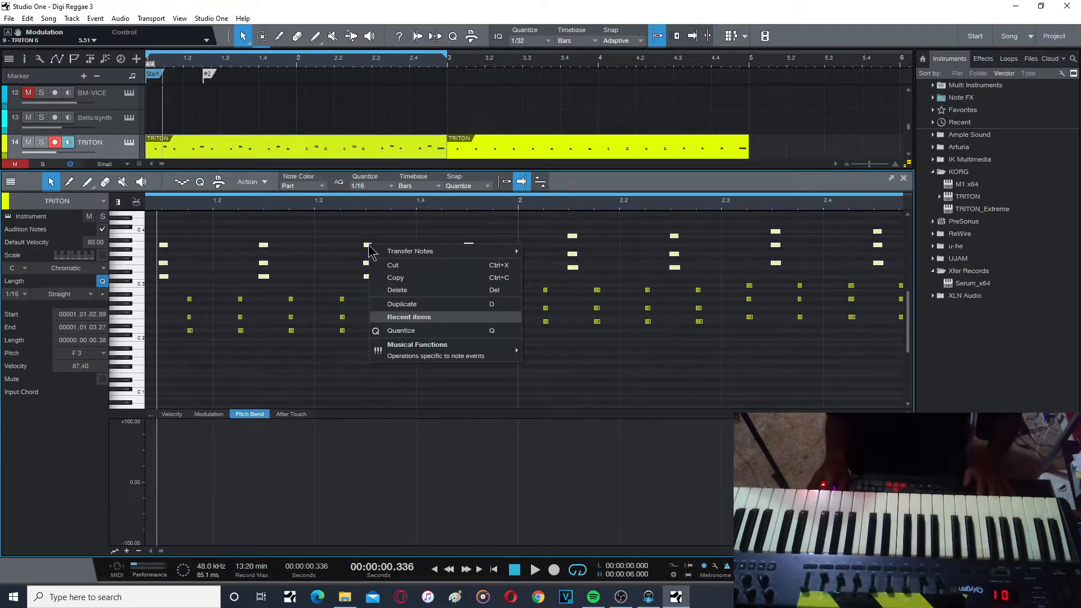
{"action": "left_click", "coordinate": [413, 337]}
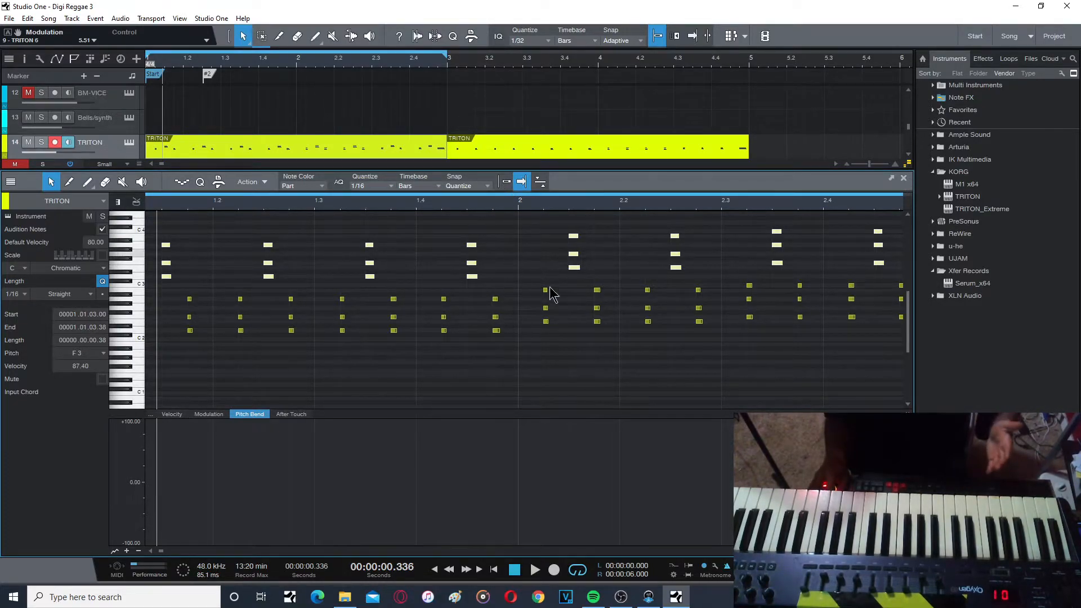
Nudge the selected upper organ chords slightly later so the first starts at 1.01.03.01, and close the note editor.
{"action": "key", "text": "e"}
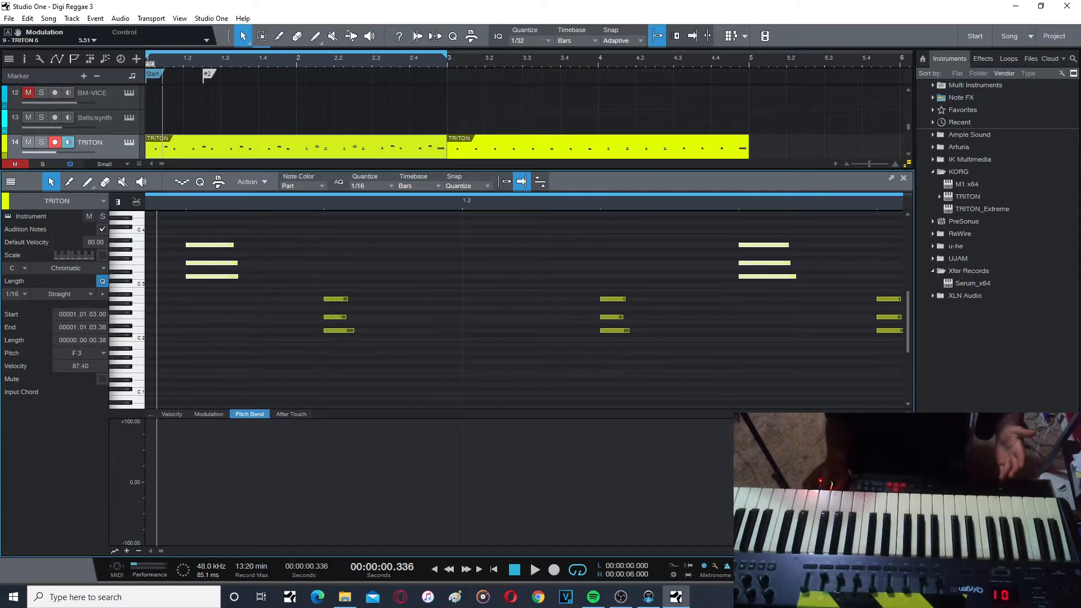
{"action": "key", "text": "w"}
{"action": "key", "text": "e"}
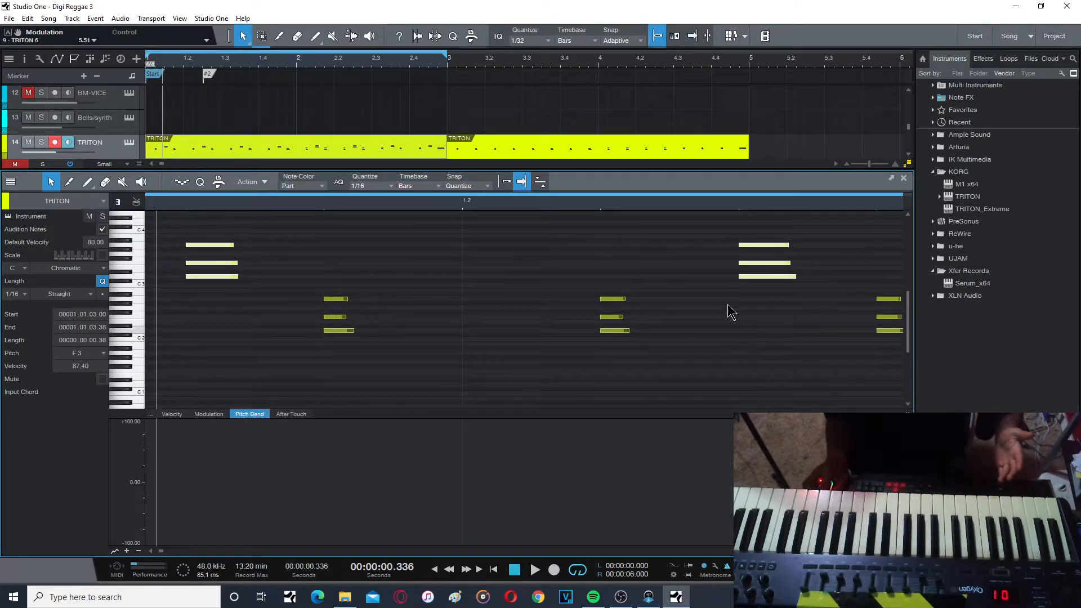
{"action": "mouse_move", "coordinate": [751, 245]}
{"action": "left_click_drag", "start_coordinate": [753, 244], "coordinate": [754, 248]}
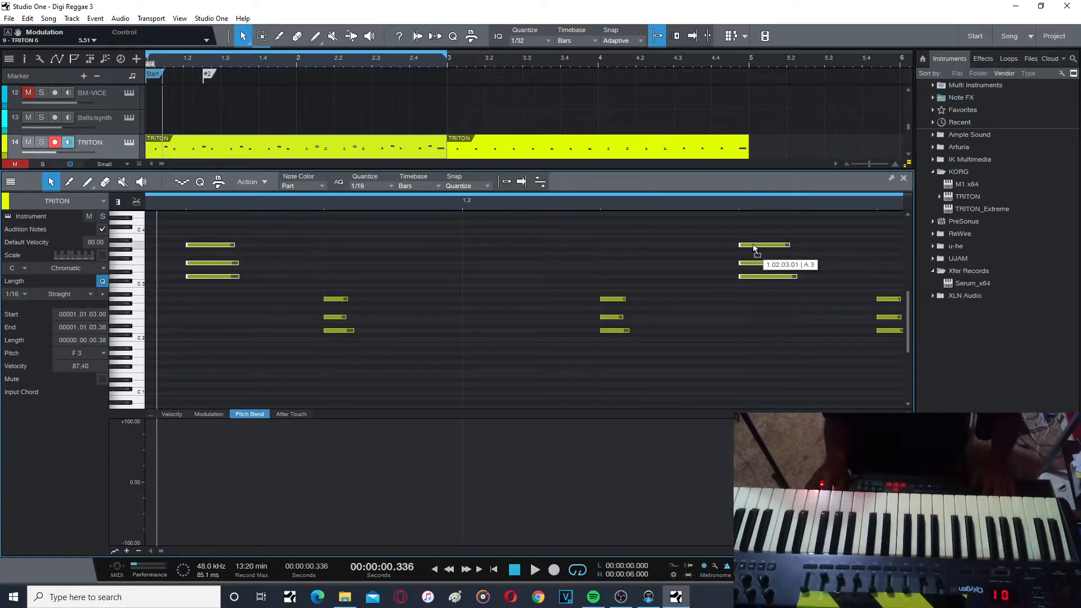
{"action": "left_click_drag", "start_coordinate": [754, 245], "coordinate": [754, 245]}
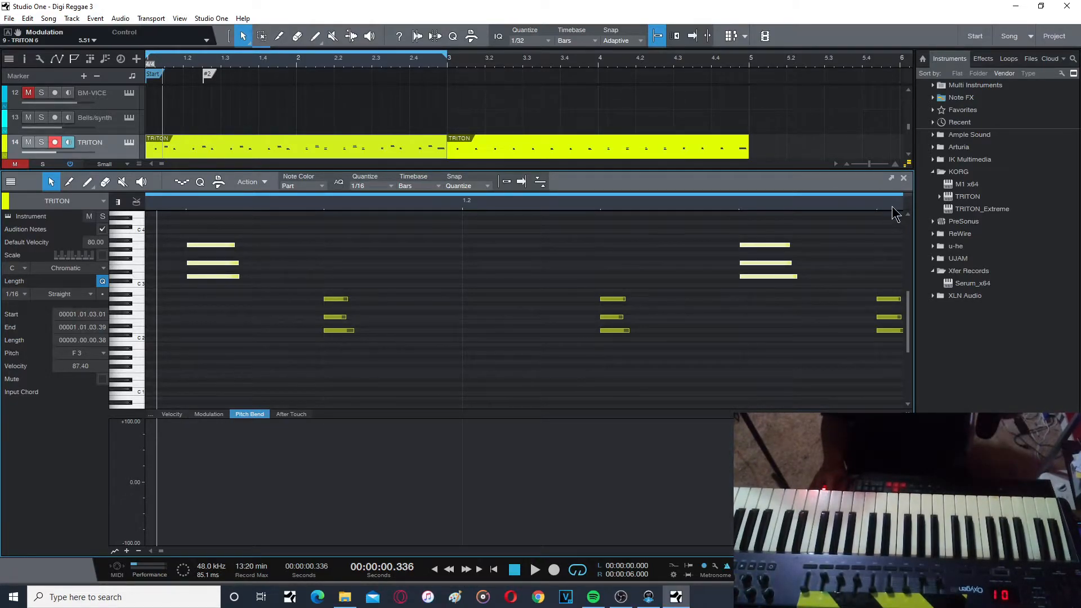
{"action": "left_click", "coordinate": [904, 178]}
Play back the piano, drums, bass and layered organ from the start to check the nudged chords.
{"action": "left_click", "coordinate": [494, 570]}
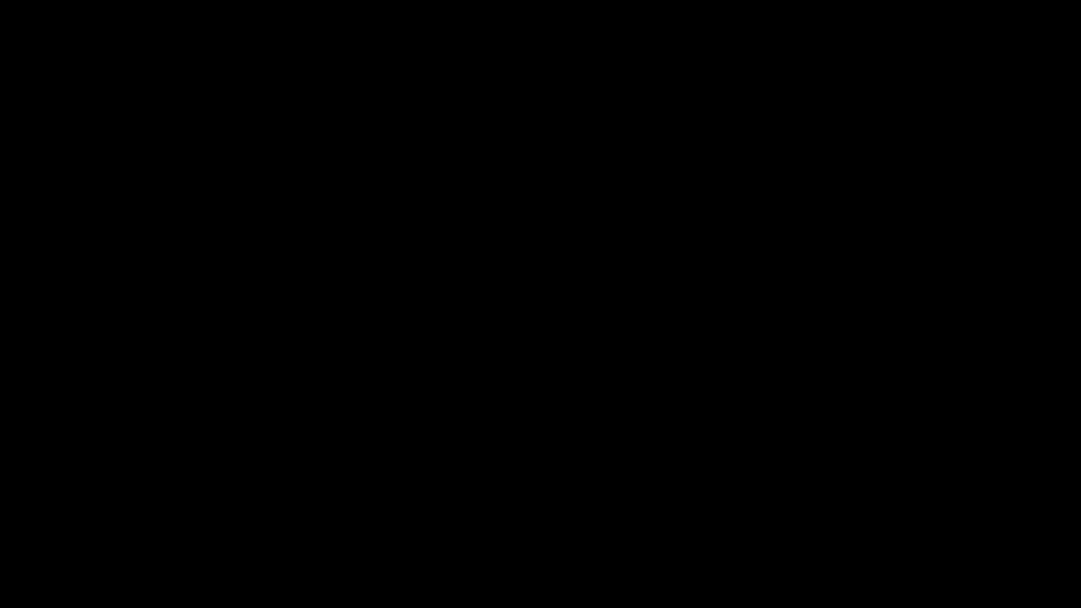
{"action": "key", "text": "space"}
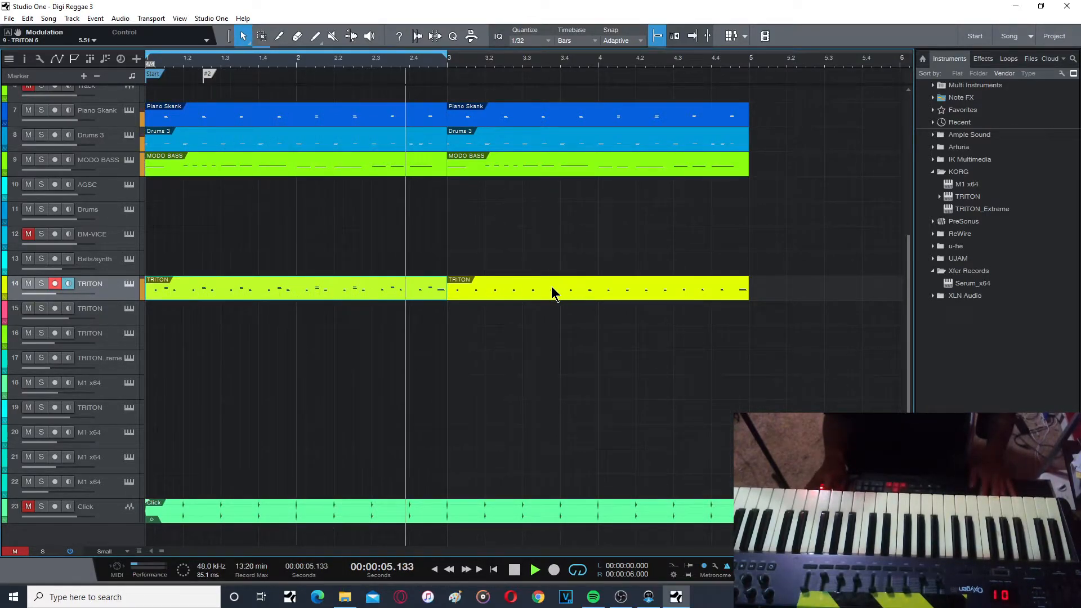
{"action": "key", "text": "space"}
Replace the TRITON part in bars 3 and 4 with a duplicate of the layered two-bar part, and loop the copy.
{"action": "left_click", "coordinate": [474, 287]}
{"action": "key", "text": "p"}
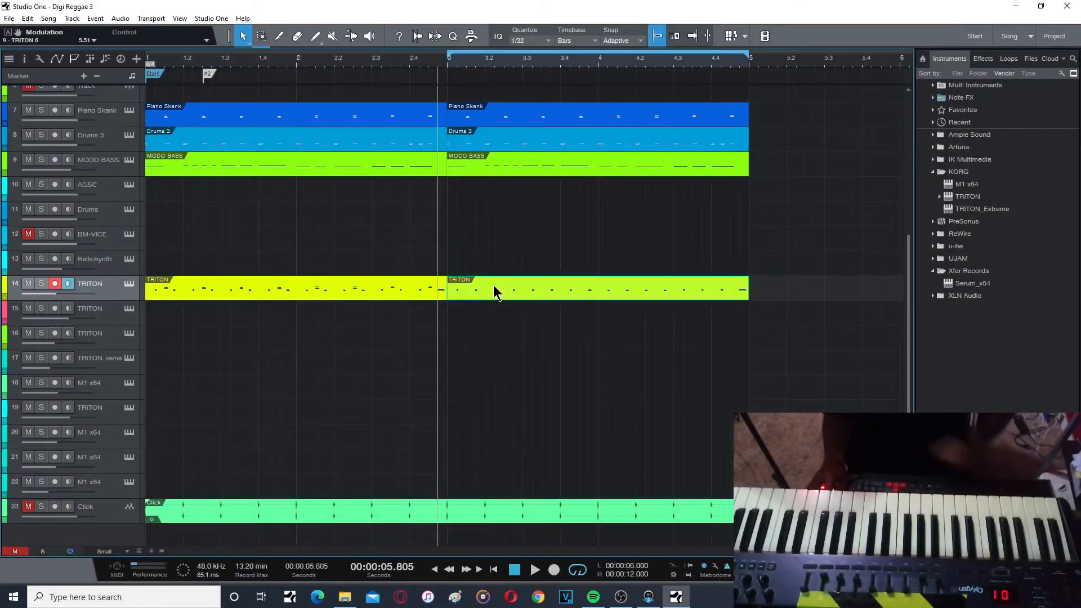
{"action": "key", "text": "Delete"}
{"action": "left_click", "coordinate": [416, 292]}
{"action": "key", "text": "p"}
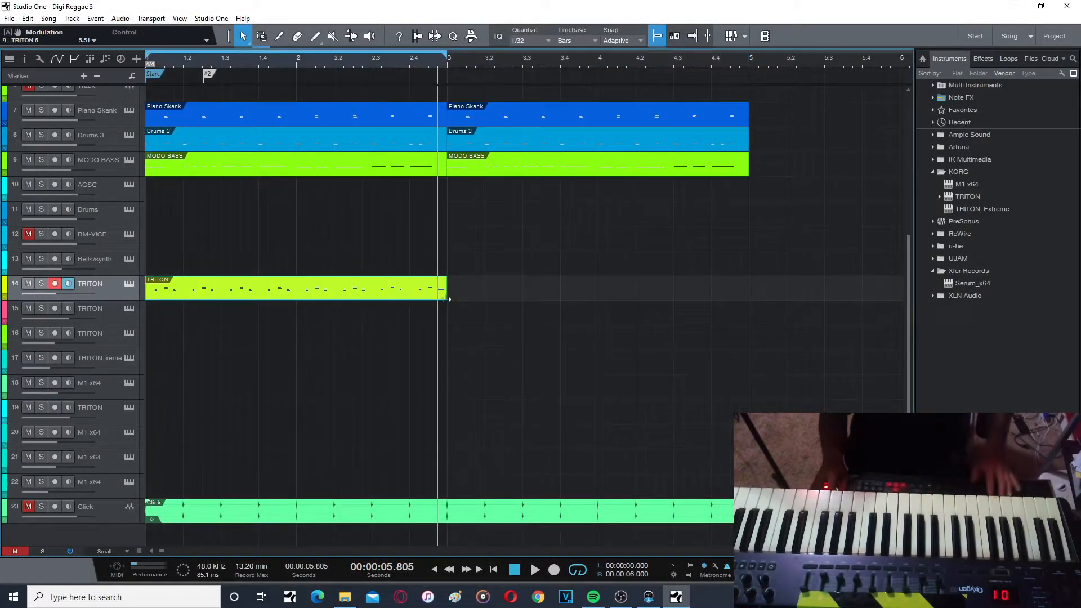
{"action": "left_click", "coordinate": [451, 67]}
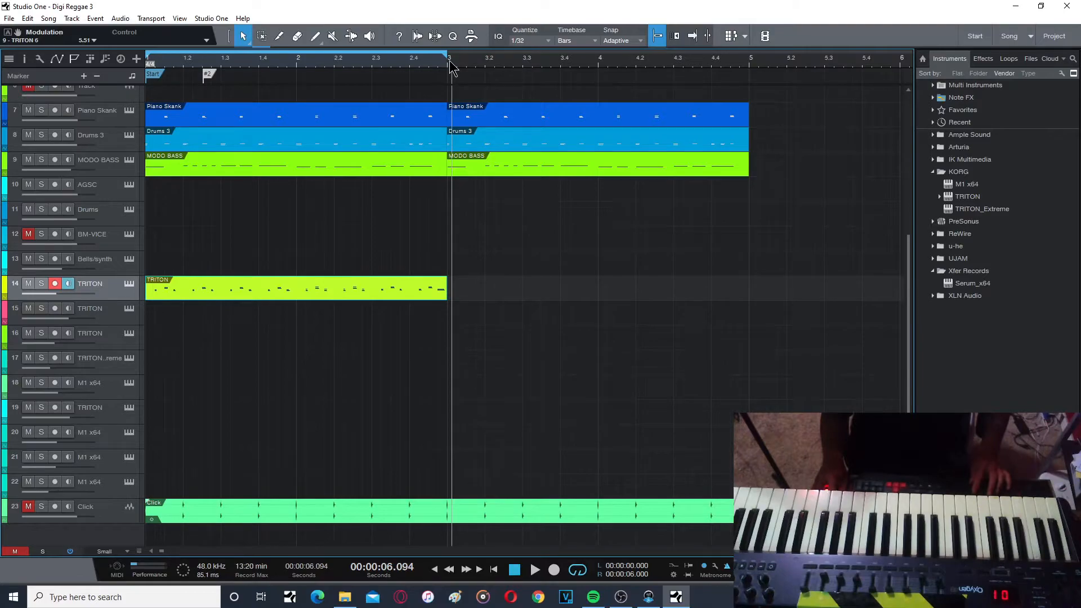
{"action": "key", "text": "d"}
{"action": "key", "text": "p"}
Arm M1 x64 track 21, rehearse over the playback, and record a part on it from the start through bar 4.
{"action": "left_click", "coordinate": [117, 270]}
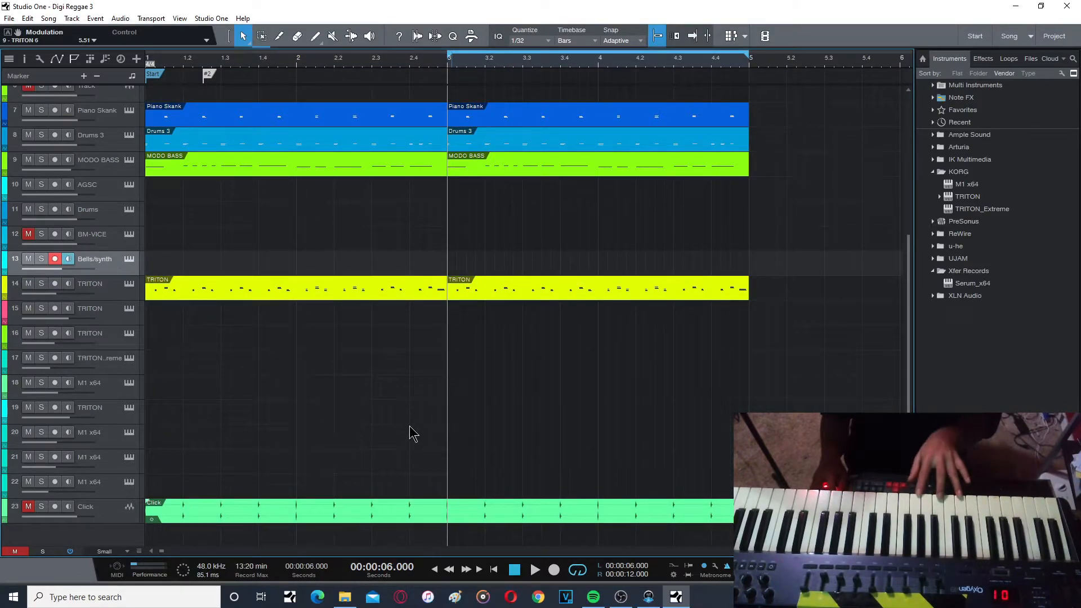
{"action": "left_click", "coordinate": [493, 570]}
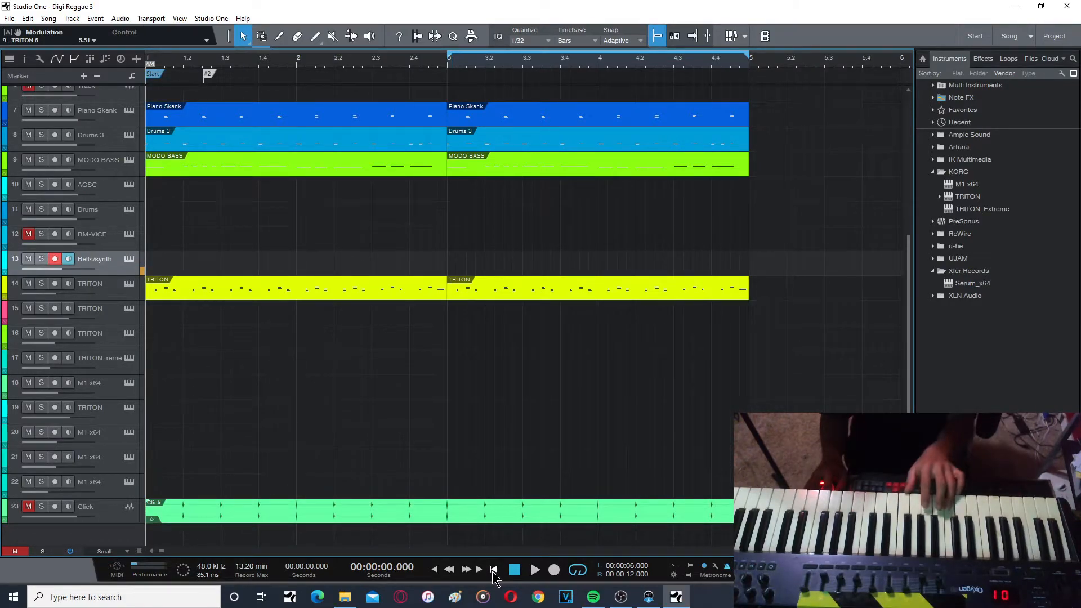
{"action": "left_click", "coordinate": [125, 468]}
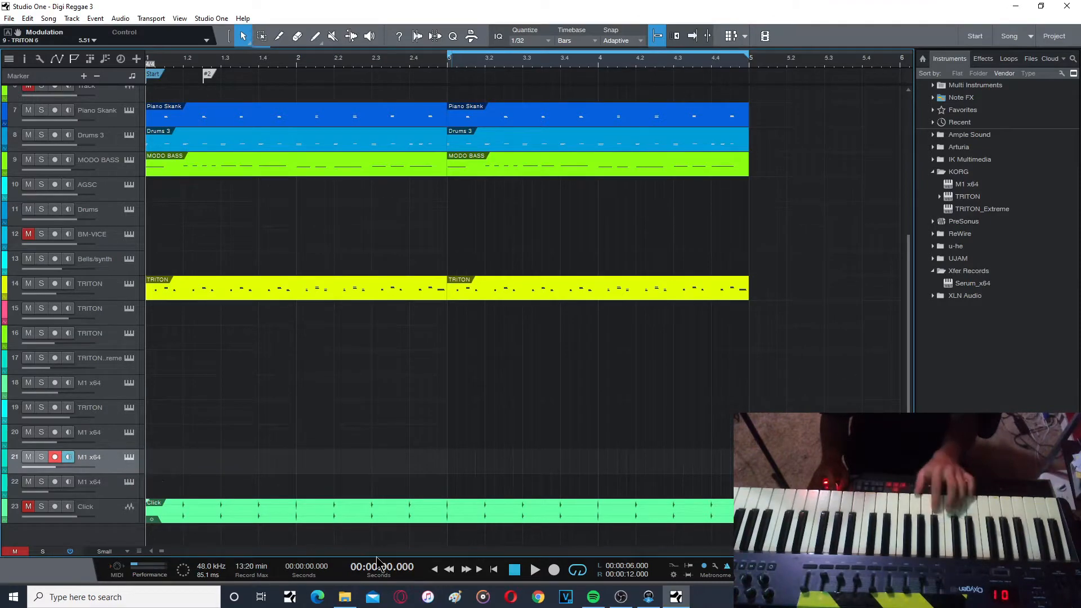
{"action": "left_click", "coordinate": [534, 568]}
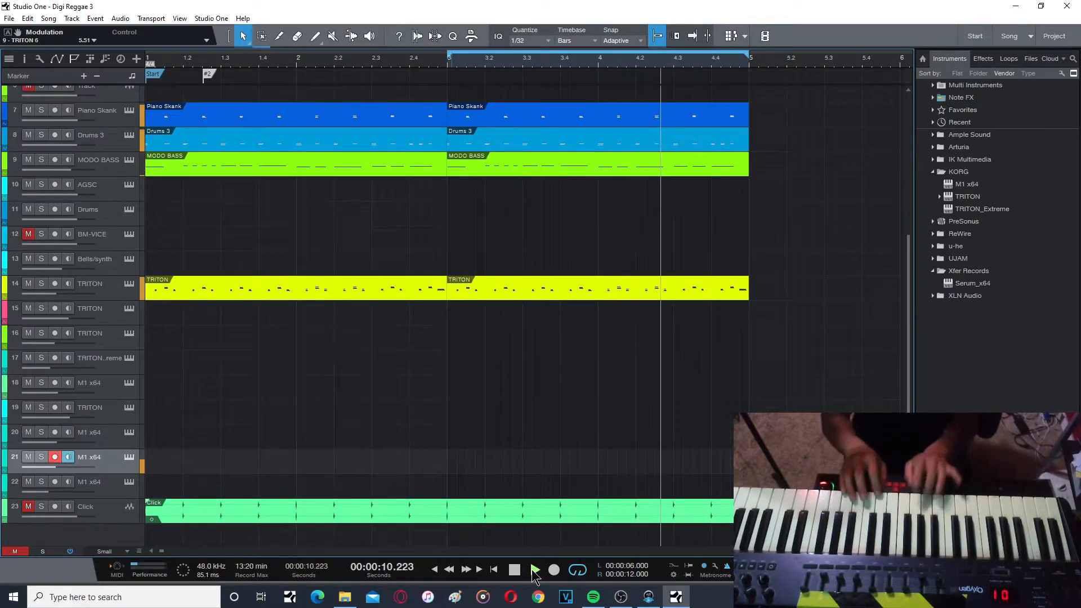
{"action": "left_click", "coordinate": [514, 570]}
{"action": "left_click", "coordinate": [493, 569]}
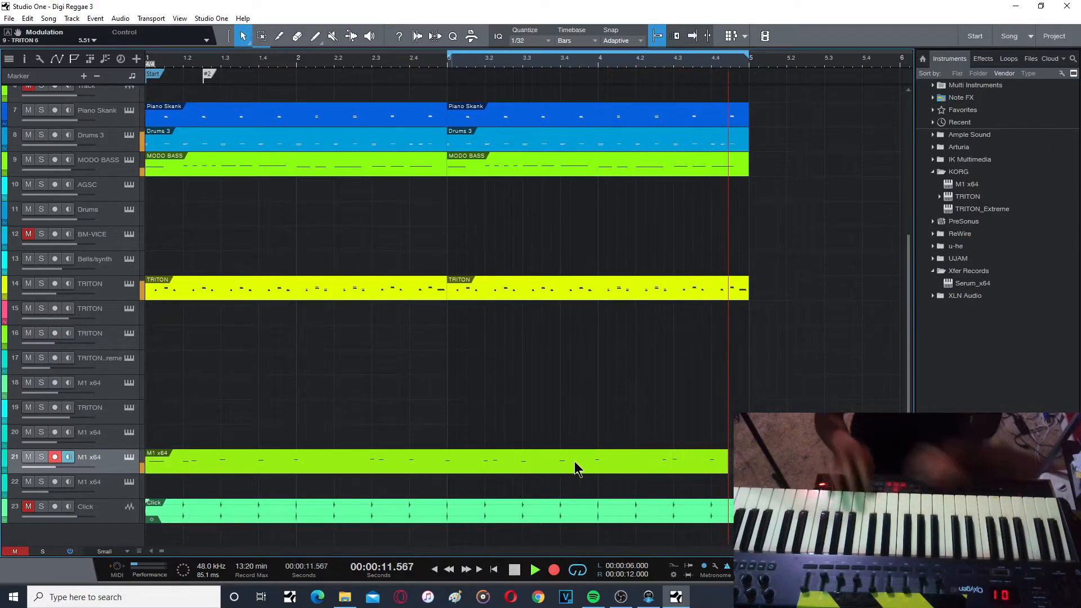
{"action": "key", "text": "space"}
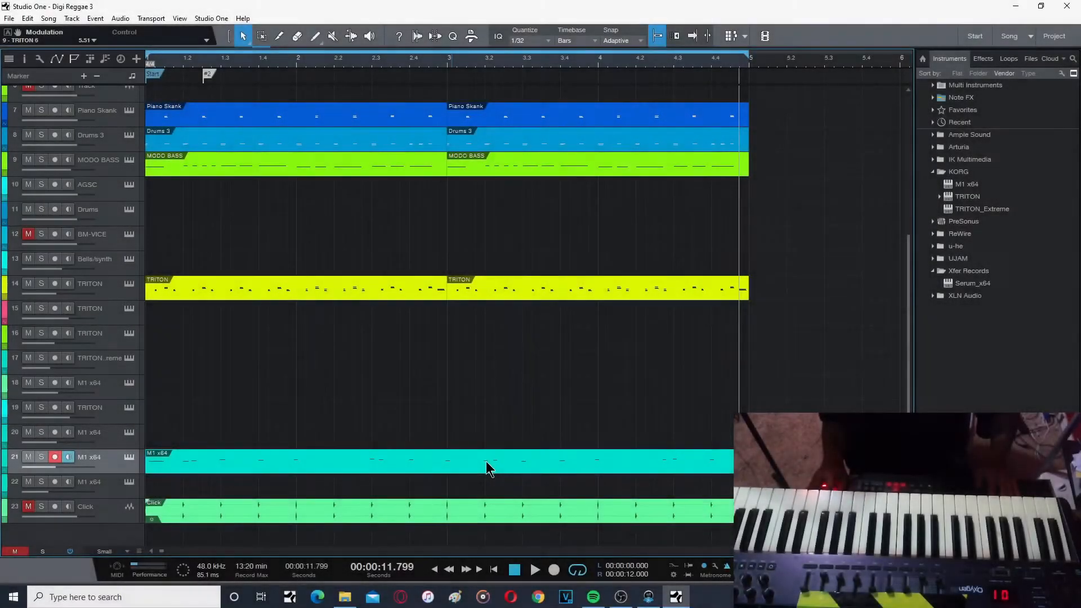
Quantize all notes of the new M1 x64 part to 1/16, and close the note editor.
{"action": "double_click", "coordinate": [488, 463]}
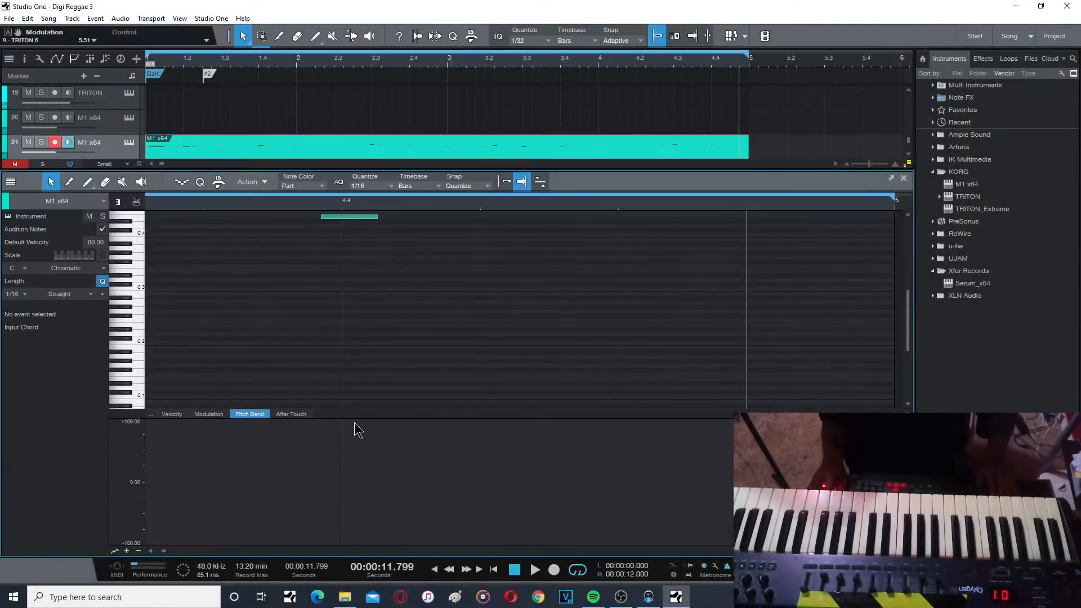
{"action": "key", "text": "ctrl+a"}
{"action": "left_click_drag", "start_coordinate": [908, 348], "coordinate": [908, 304]}
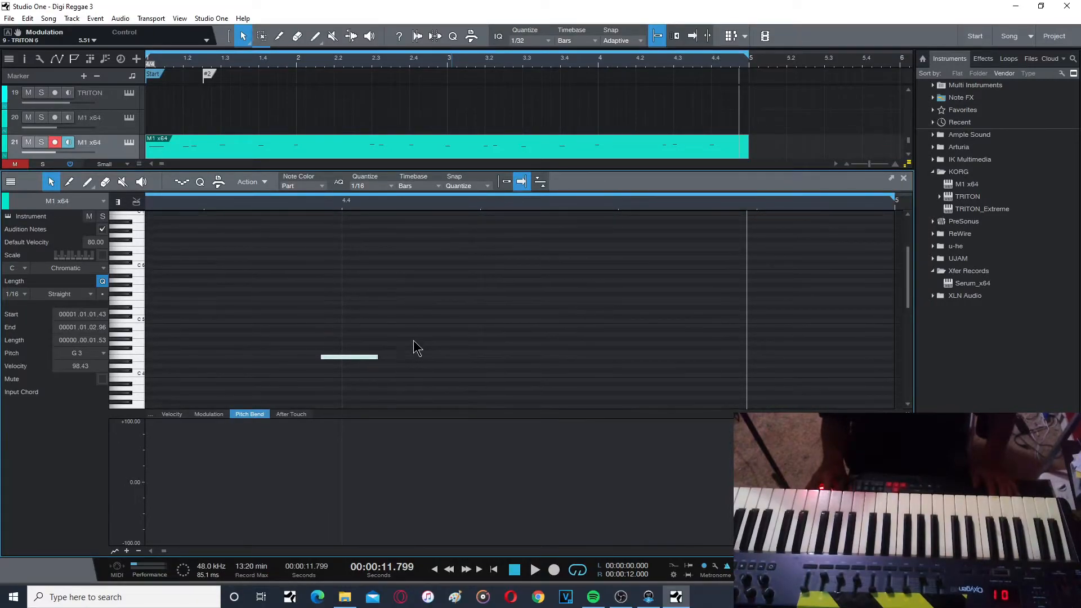
{"action": "right_click", "coordinate": [357, 358]}
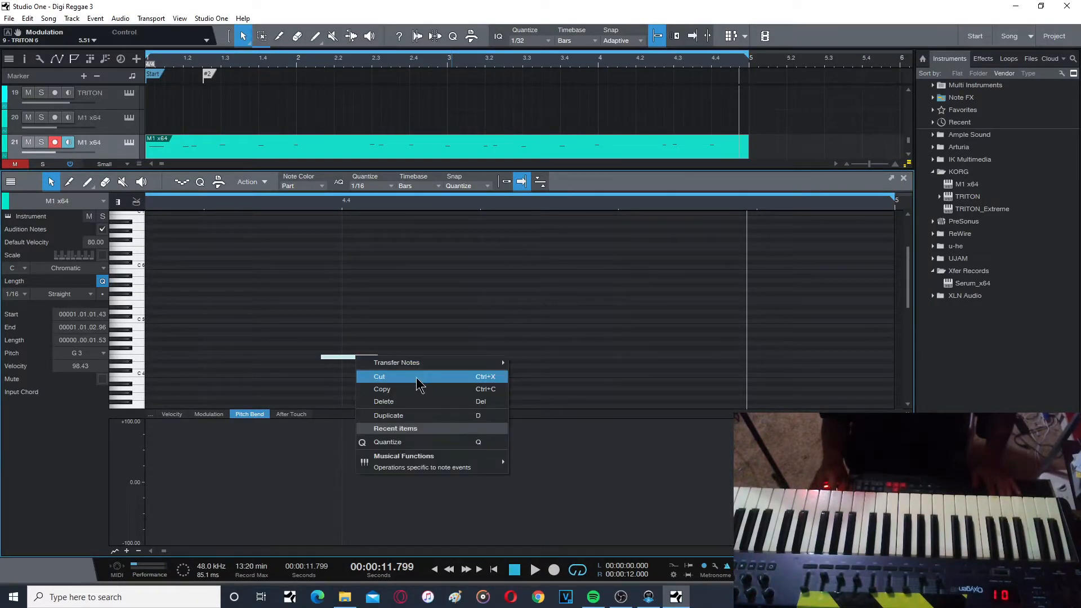
{"action": "left_click", "coordinate": [398, 442]}
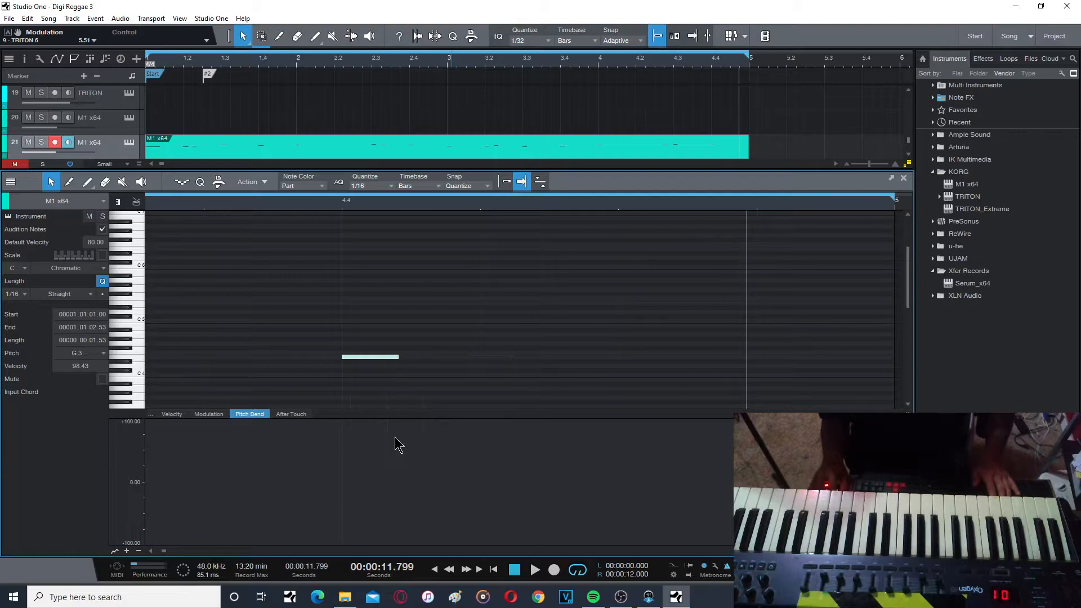
{"action": "left_click", "coordinate": [904, 178]}
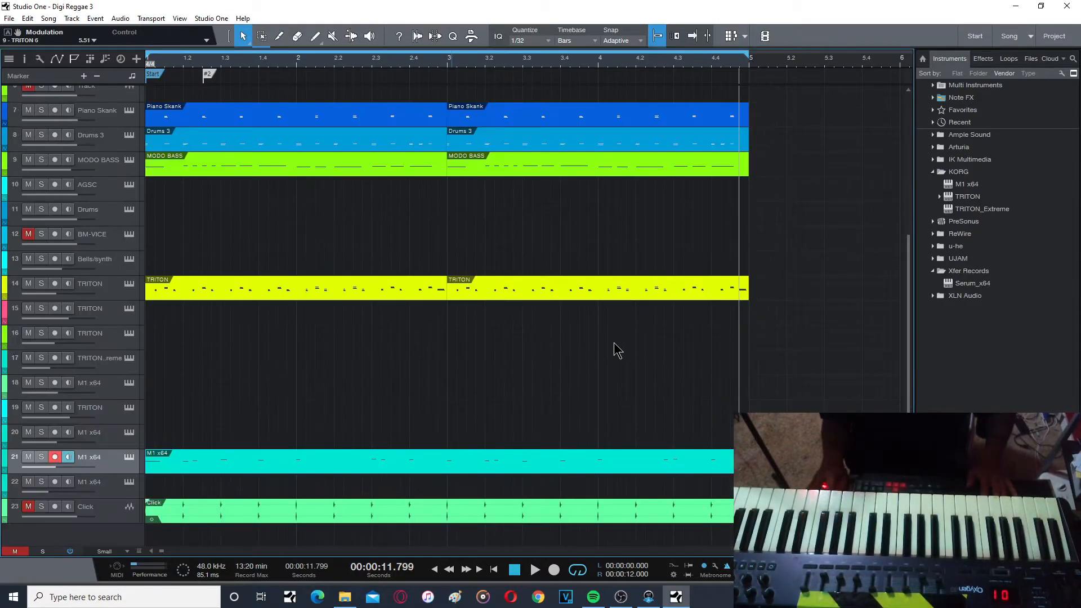
Play back the four bars from the start with the quantized M1 x64 part.
{"action": "left_click", "coordinate": [493, 570]}
{"action": "key", "text": "space"}
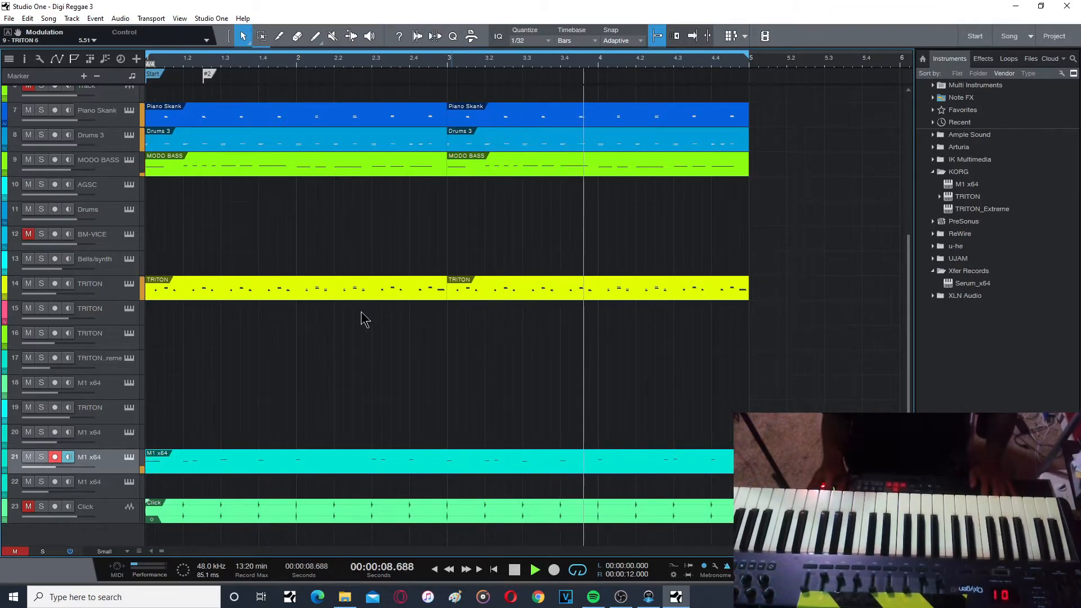
{"action": "key", "text": "space"}
Delete the Click audio event from track 23.
{"action": "right_click", "coordinate": [258, 508]}
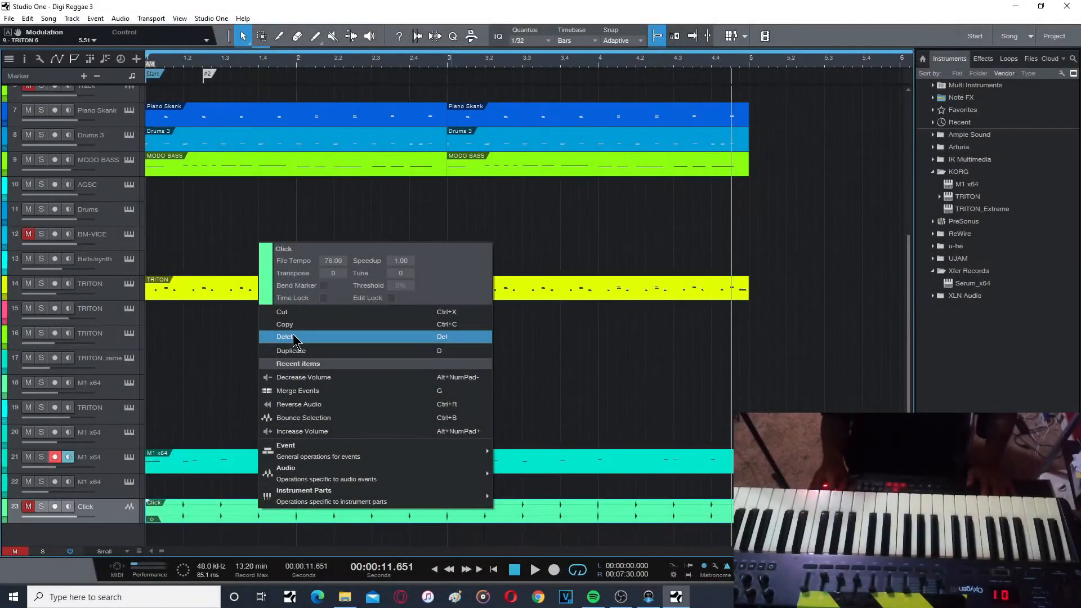
{"action": "left_click", "coordinate": [286, 336]}
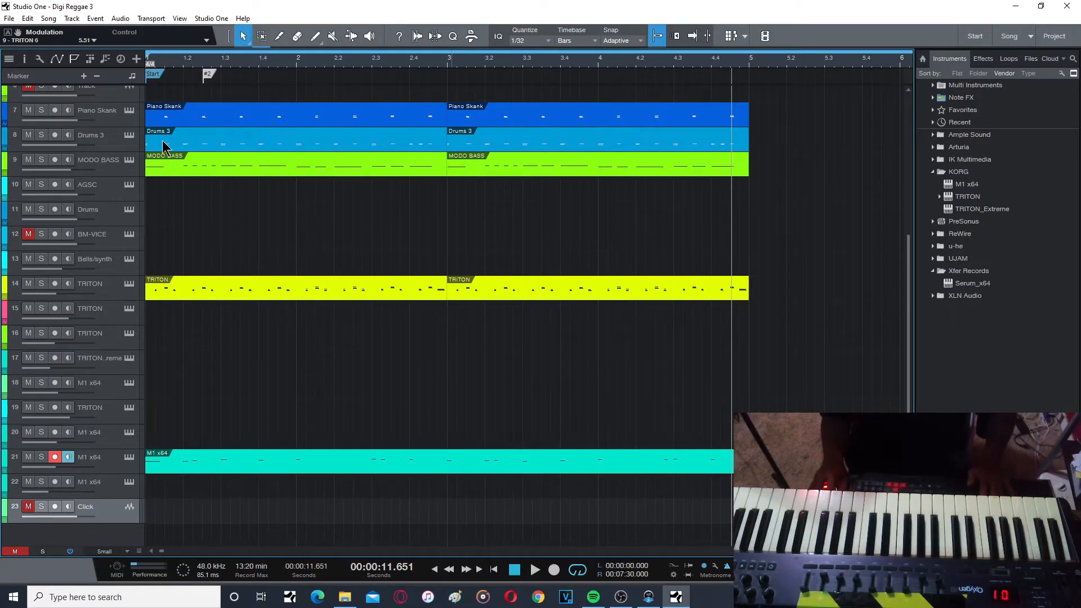
Open the Addictive Drums 2 instrument of the Drums 3 track, and adjust the snare's room level to 1.51 dB.
{"action": "left_click", "coordinate": [130, 137]}
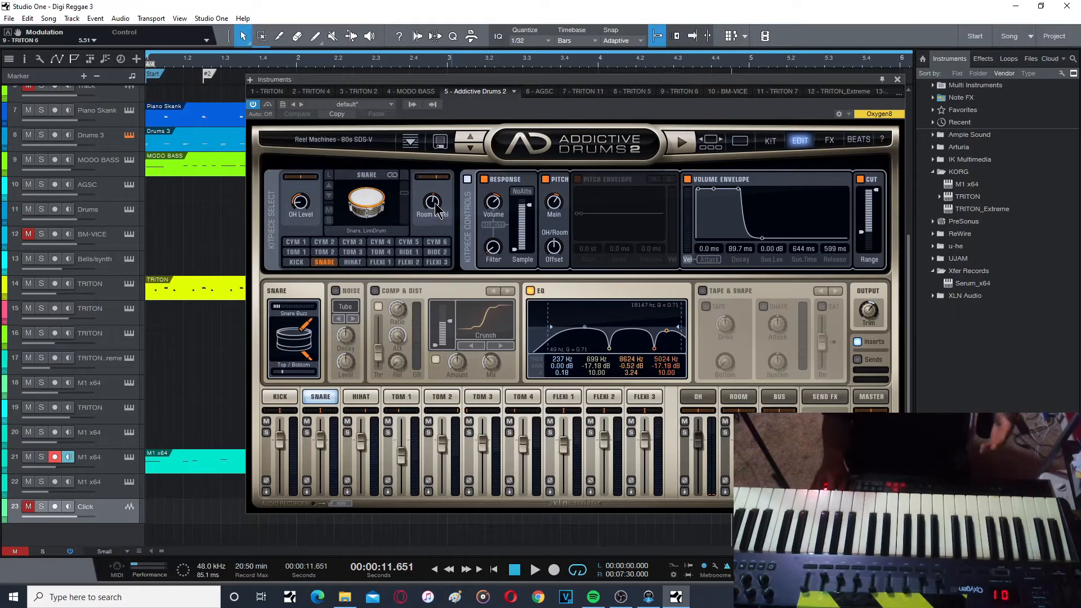
{"action": "left_click_drag", "start_coordinate": [435, 206], "coordinate": [440, 201]}
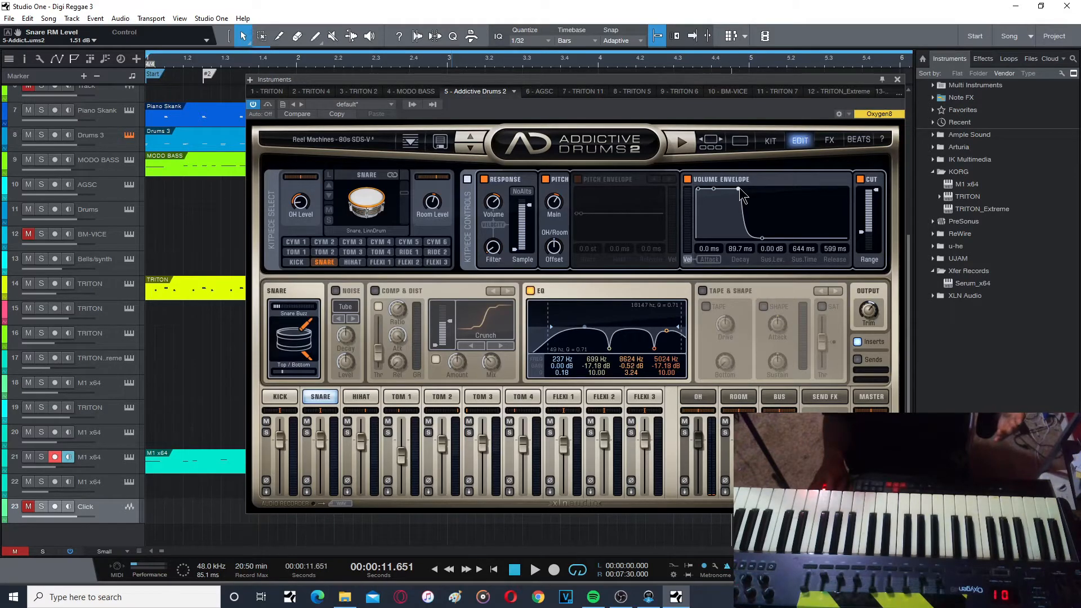
Try different sustain lengths in the snare's volume envelope, ending with a decay and sustain time of 5.0 ms.
{"action": "mouse_move", "coordinate": [737, 188]}
{"action": "left_mouse_down"}
{"action": "mouse_move", "coordinate": [728, 187]}
{"action": "mouse_move", "coordinate": [739, 183]}
{"action": "left_mouse_up"}
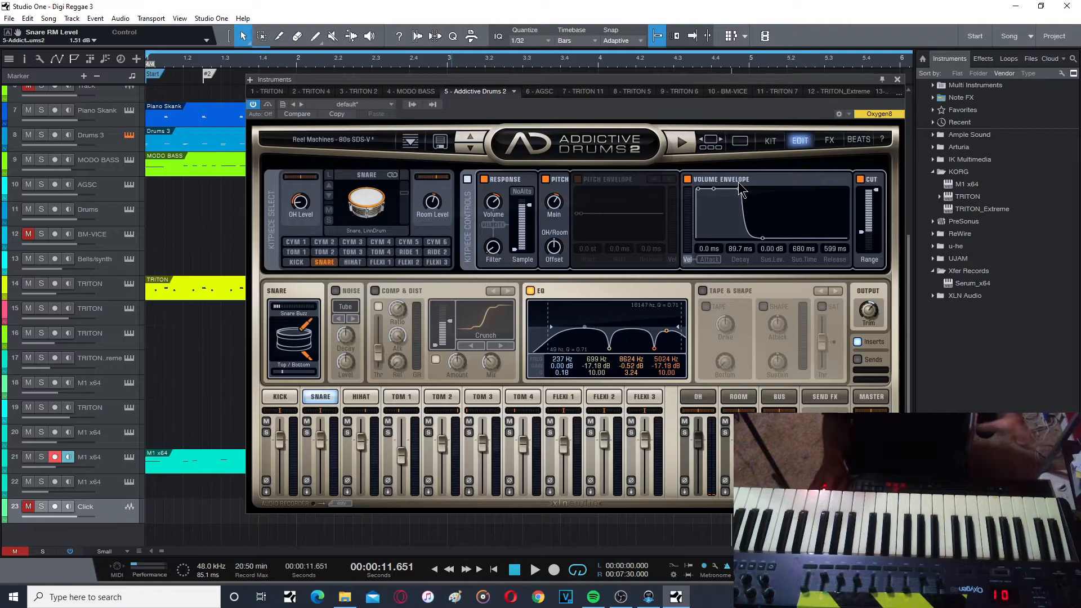
{"action": "mouse_move", "coordinate": [741, 196]}
{"action": "left_mouse_down"}
{"action": "mouse_move", "coordinate": [713, 189]}
{"action": "mouse_move", "coordinate": [727, 187]}
{"action": "left_mouse_up"}
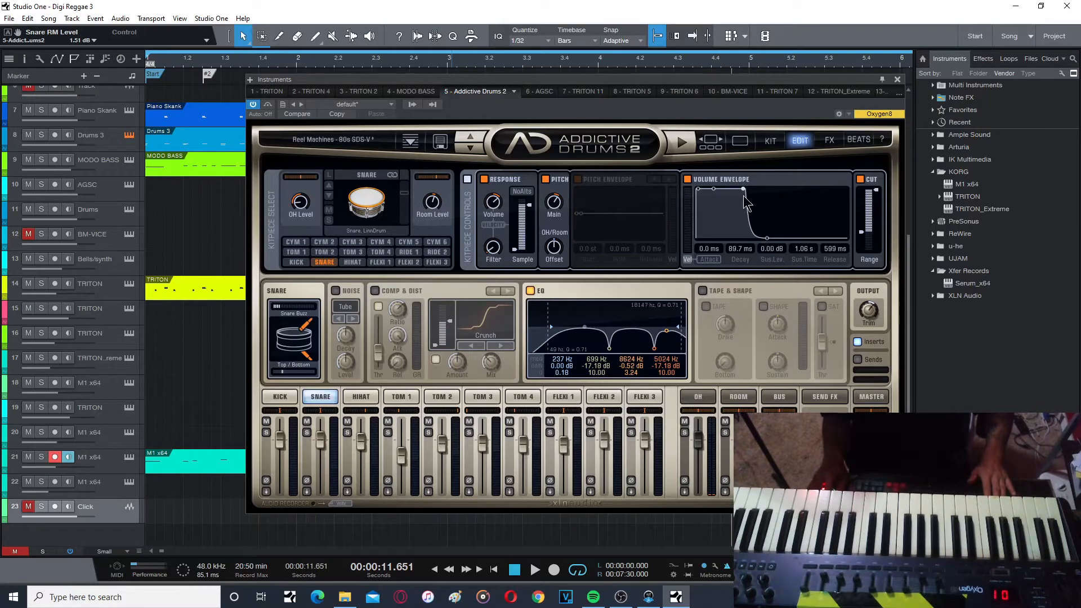
{"action": "left_click_drag", "start_coordinate": [746, 194], "coordinate": [746, 188]}
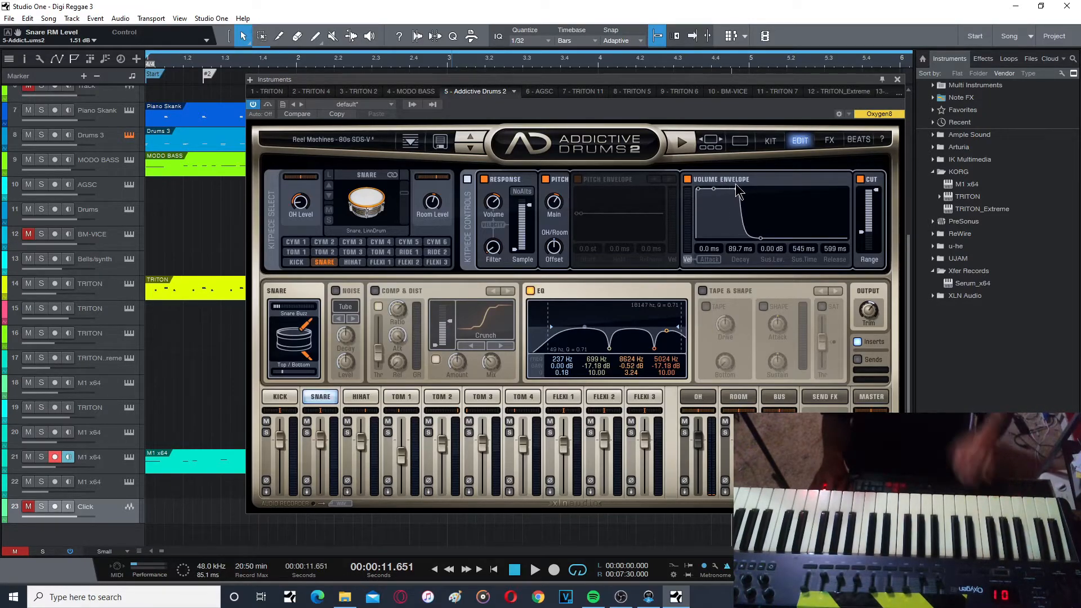
{"action": "left_click_drag", "start_coordinate": [746, 190], "coordinate": [701, 187]}
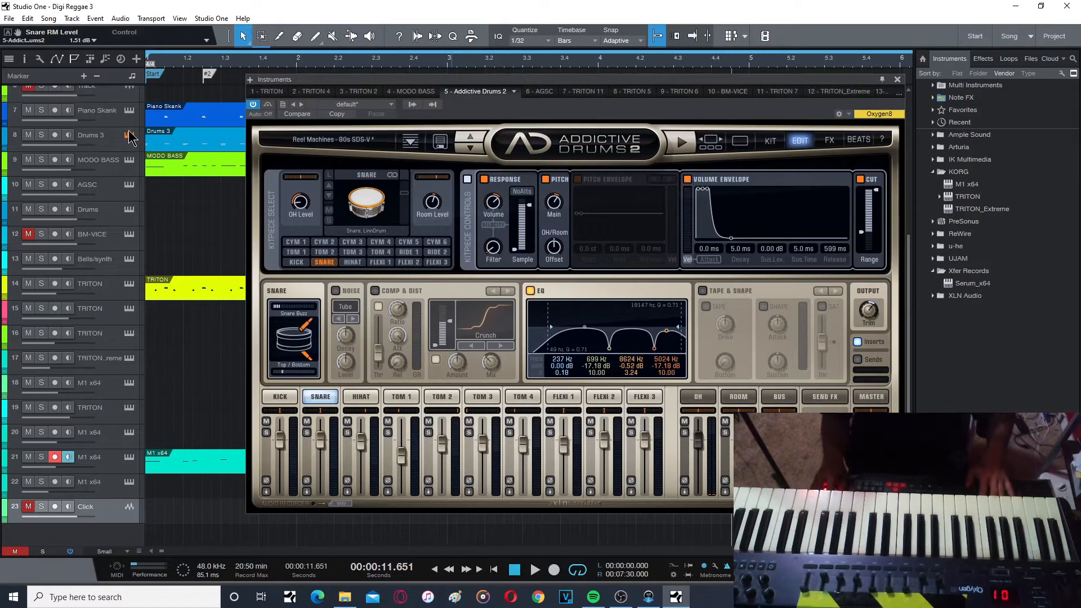
Solo the Drums 3 track and, comparing by playback, set the snare's volume envelope to 74.1 ms decay and 5.0 ms sustain time.
{"action": "left_click", "coordinate": [42, 135]}
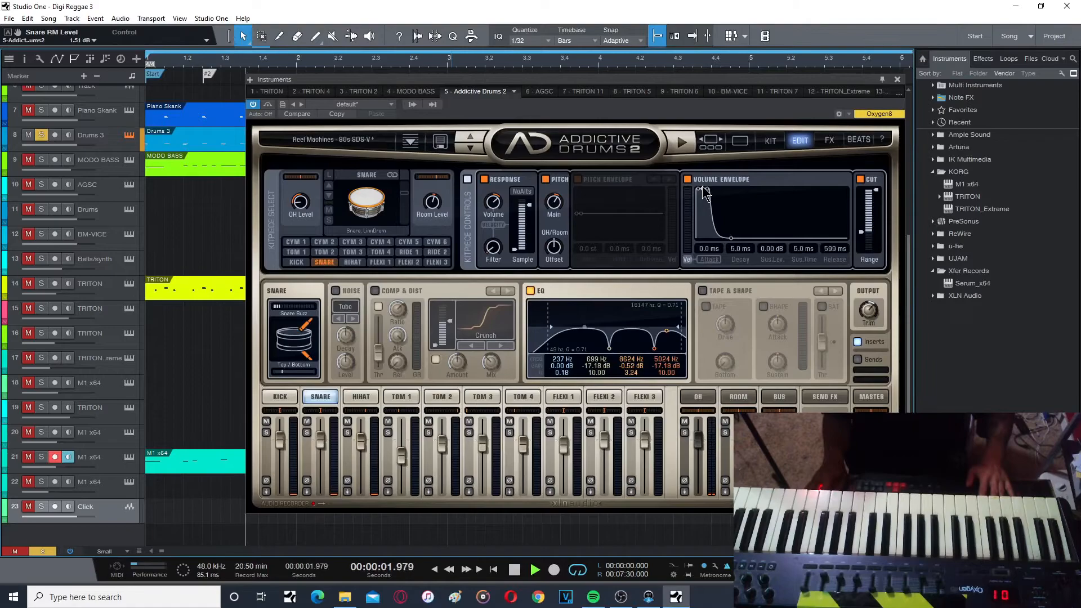
{"action": "key", "text": "space"}
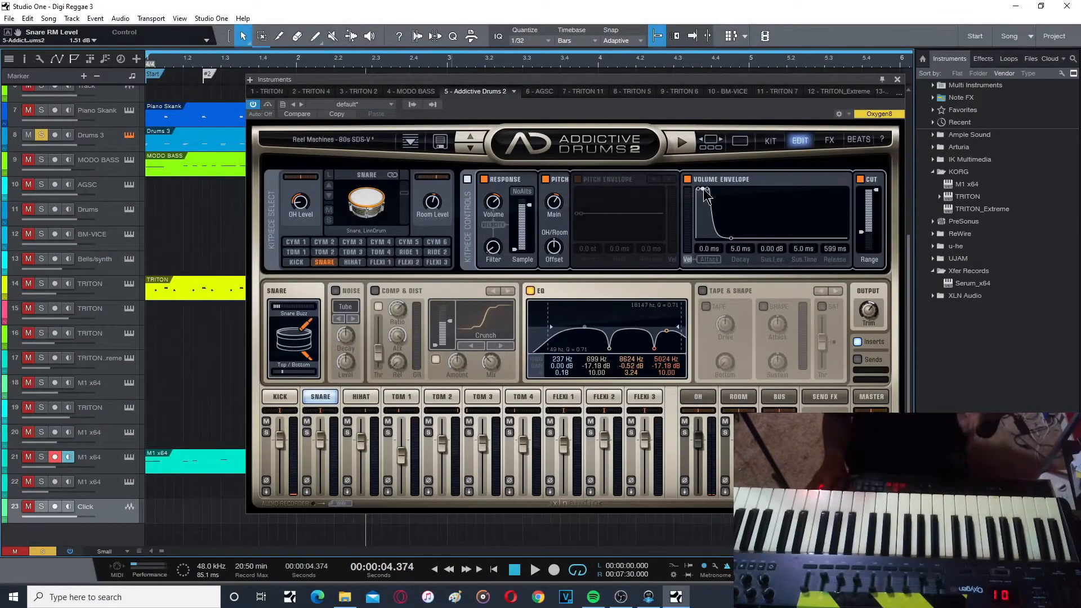
{"action": "left_click_drag", "start_coordinate": [703, 192], "coordinate": [728, 198]}
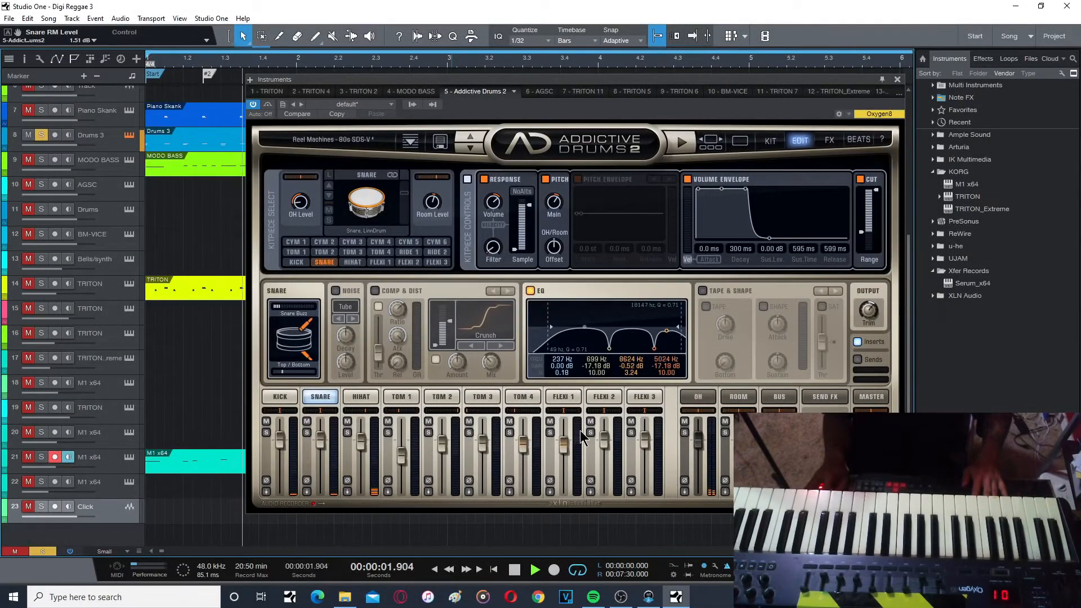
{"action": "left_click_drag", "start_coordinate": [748, 193], "coordinate": [722, 193]}
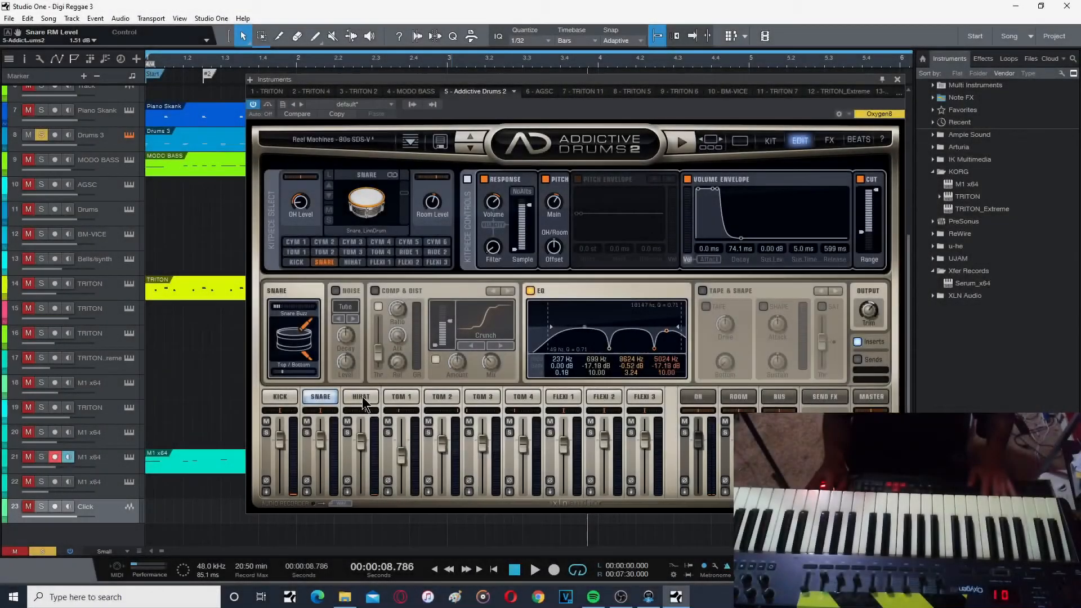
Examine the hi-hat's kit piece settings, switching its Cut section off and back on.
{"action": "left_click", "coordinate": [362, 396]}
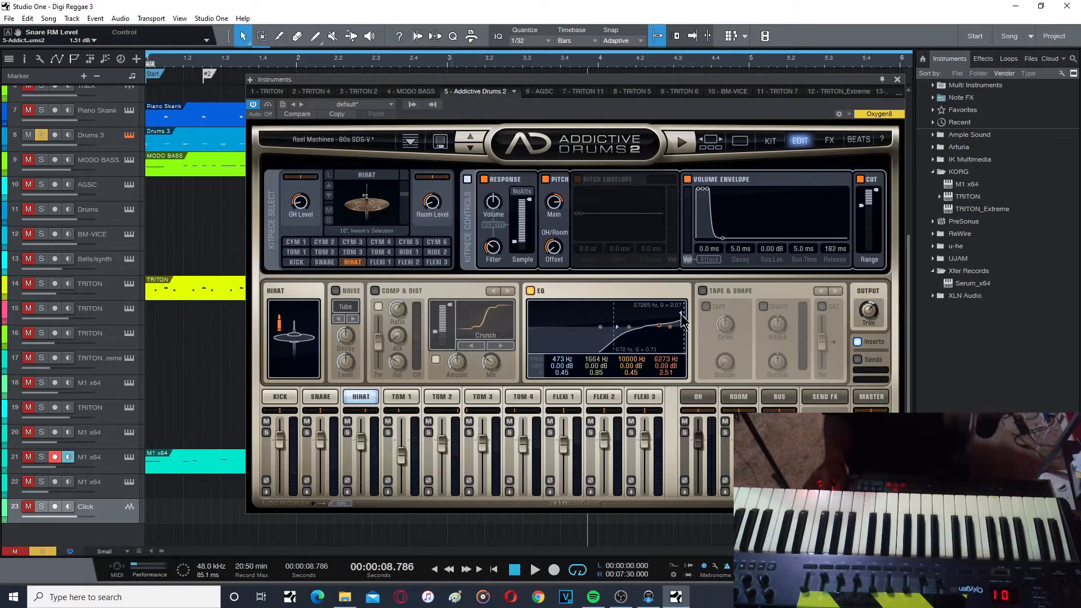
{"action": "left_click", "coordinate": [862, 180]}
{"action": "left_click", "coordinate": [861, 180]}
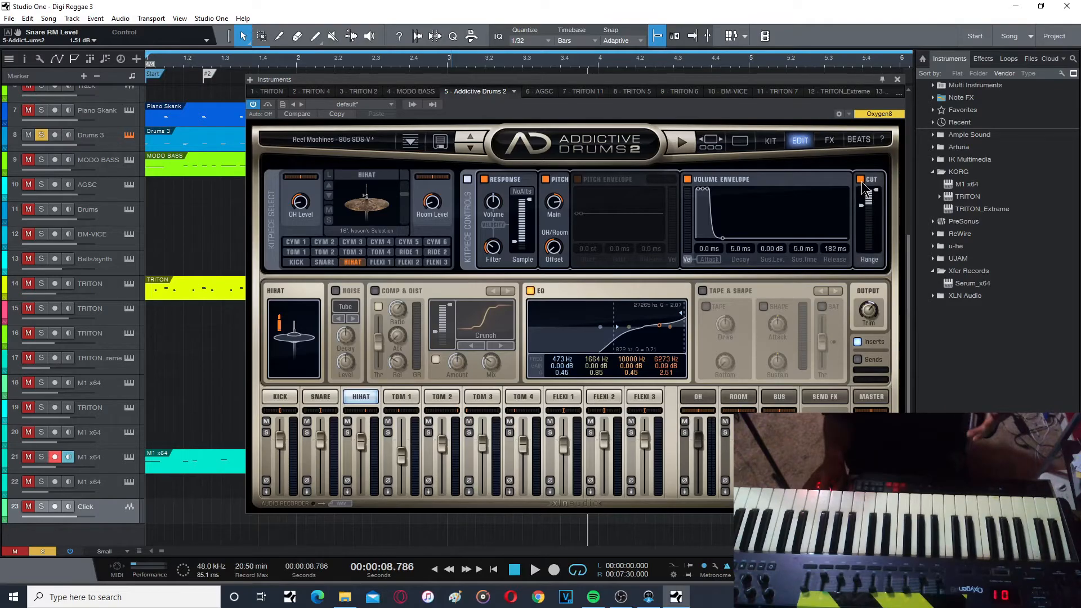
Set the lower limit of the hi-hat's Cut range to 876 Hz and view the kick's kit piece settings.
{"action": "mouse_move", "coordinate": [863, 207]}
{"action": "left_mouse_down"}
{"action": "mouse_move", "coordinate": [868, 246]}
{"action": "mouse_move", "coordinate": [868, 210]}
{"action": "left_mouse_up"}
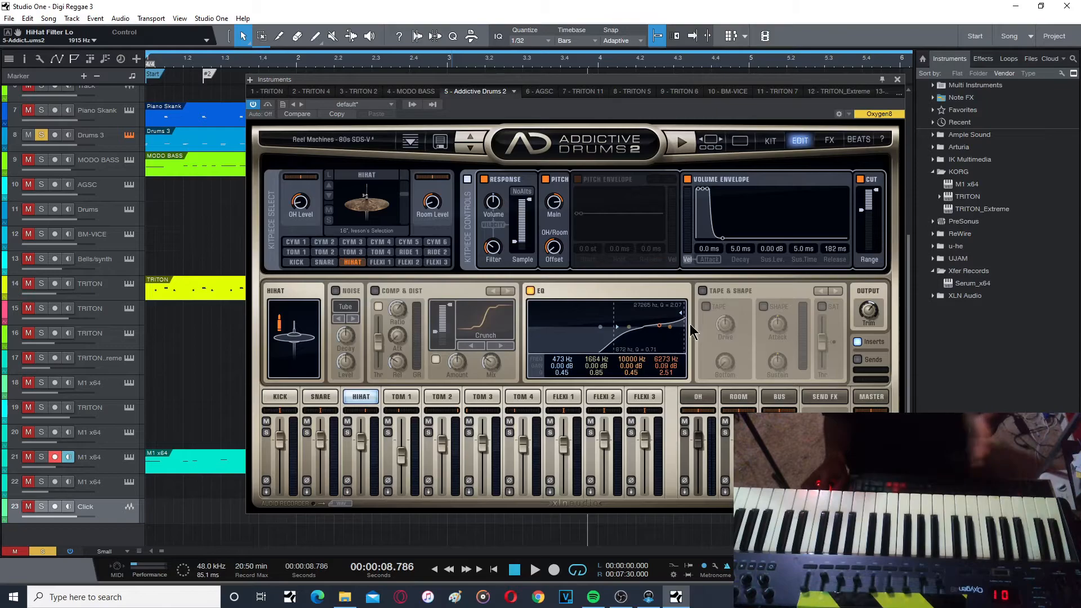
{"action": "mouse_move", "coordinate": [862, 214]}
{"action": "left_mouse_down"}
{"action": "mouse_move", "coordinate": [866, 270]}
{"action": "mouse_move", "coordinate": [863, 219]}
{"action": "left_mouse_up"}
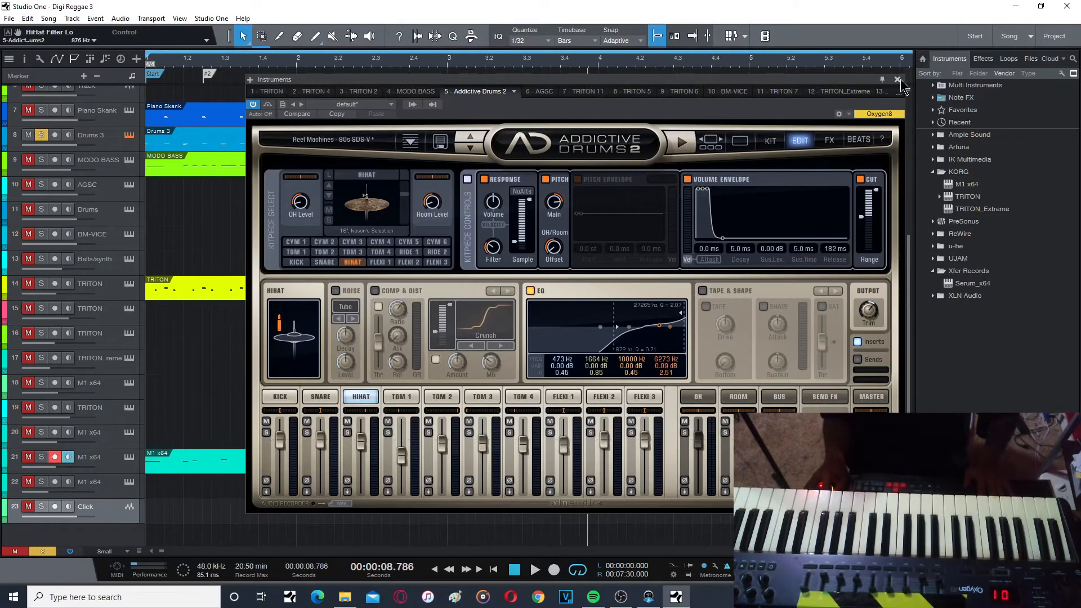
{"action": "left_click", "coordinate": [289, 397]}
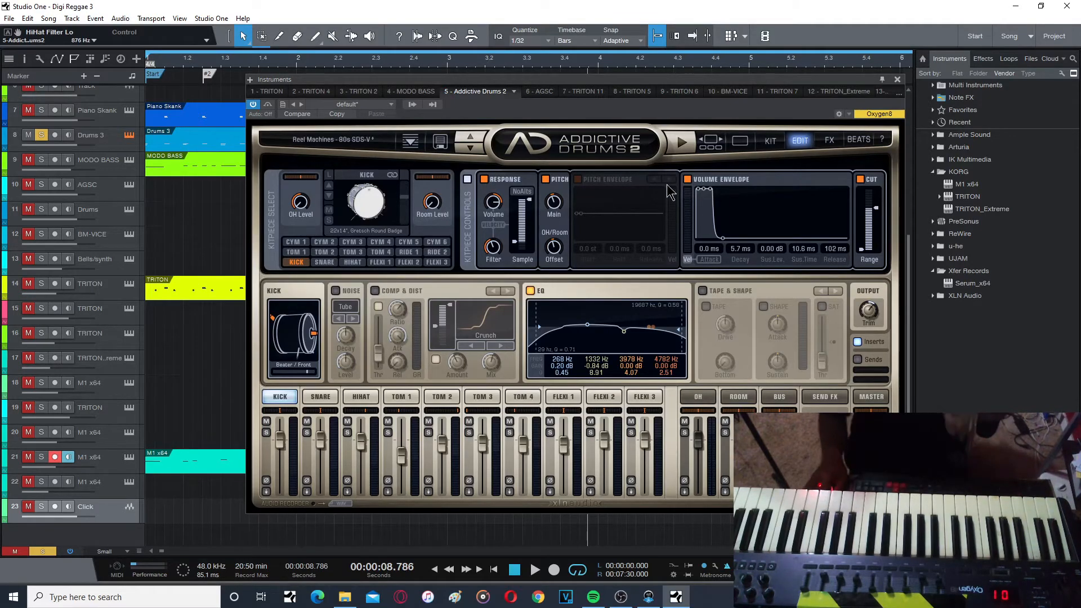
{"action": "left_click", "coordinate": [898, 80]}
Open the Rotary Organ instrument of TRITON track 14 and examine its IFX/MFX effects routing.
{"action": "left_click", "coordinate": [129, 293]}
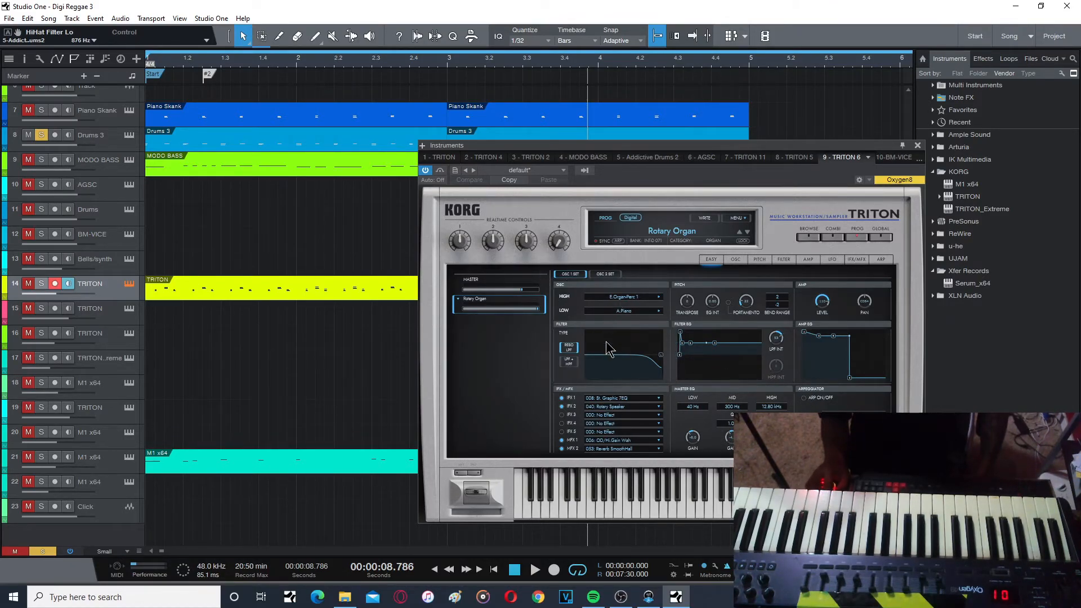
{"action": "left_click", "coordinate": [856, 261]}
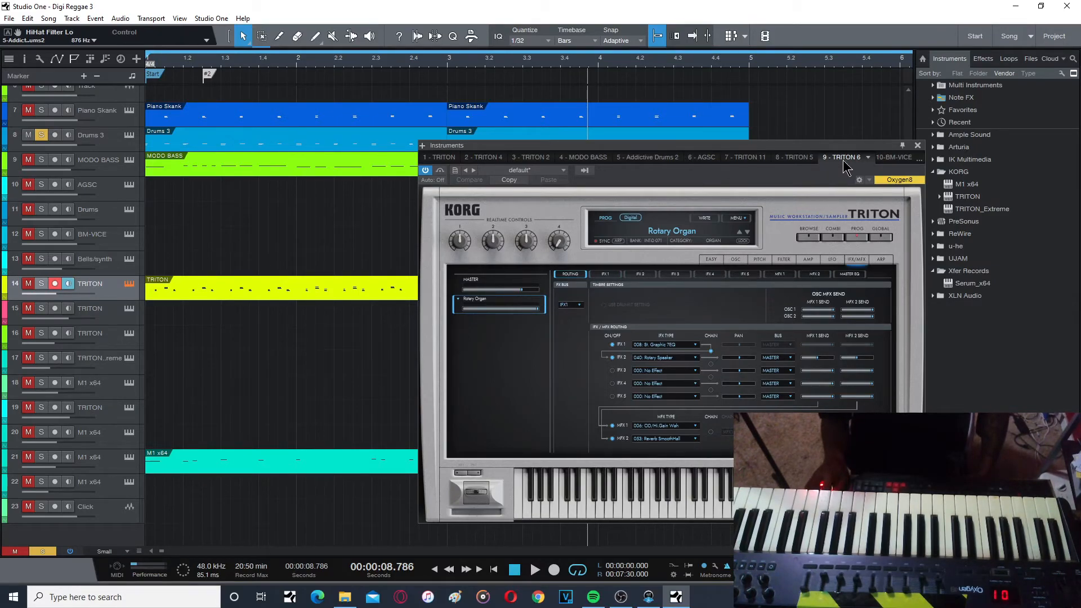
{"action": "left_click", "coordinate": [917, 146]}
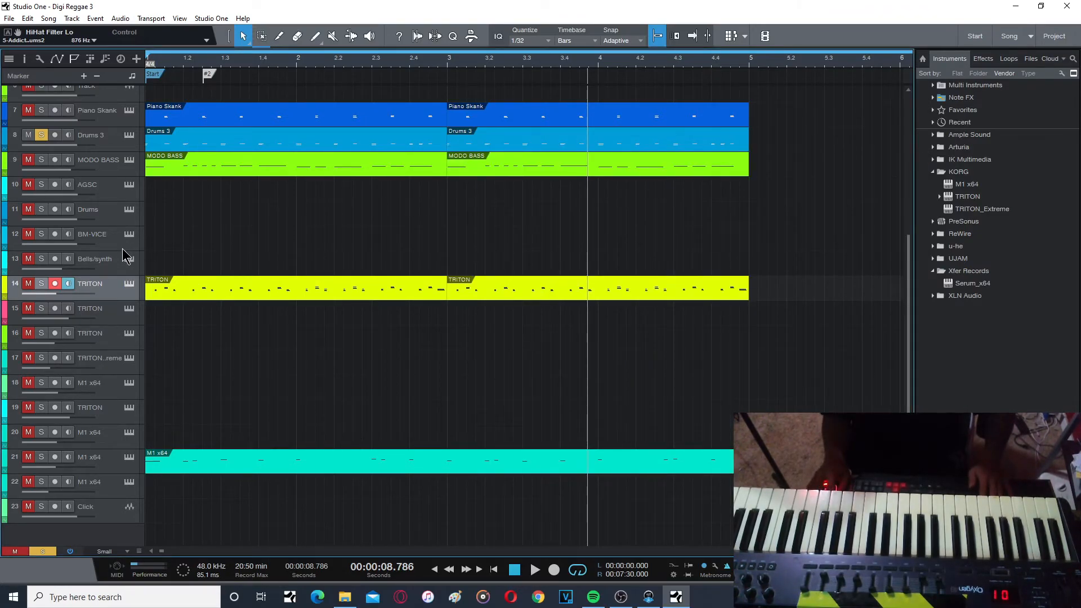
Return the playhead to the song start, select TRITON track 19 and unsolo the Drums 3 track.
{"action": "left_click", "coordinate": [494, 569]}
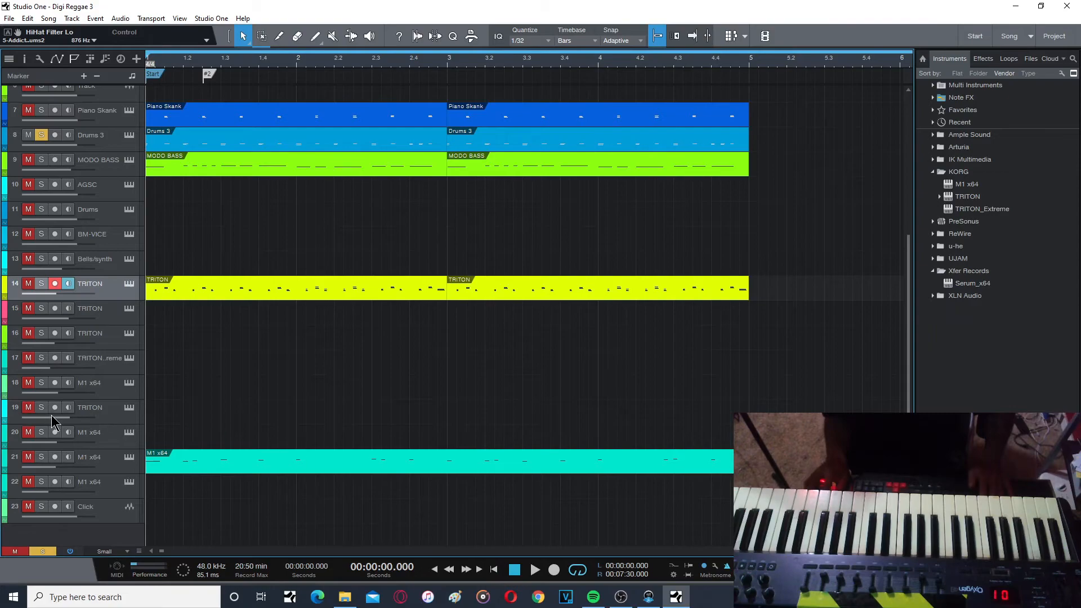
{"action": "left_click", "coordinate": [121, 418]}
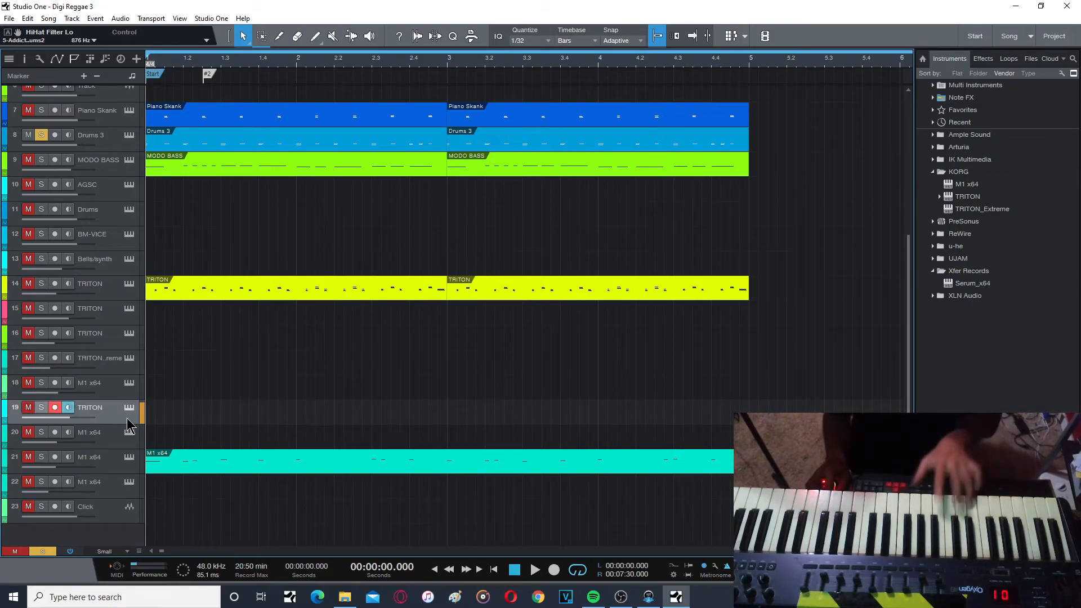
{"action": "left_click", "coordinate": [41, 135]}
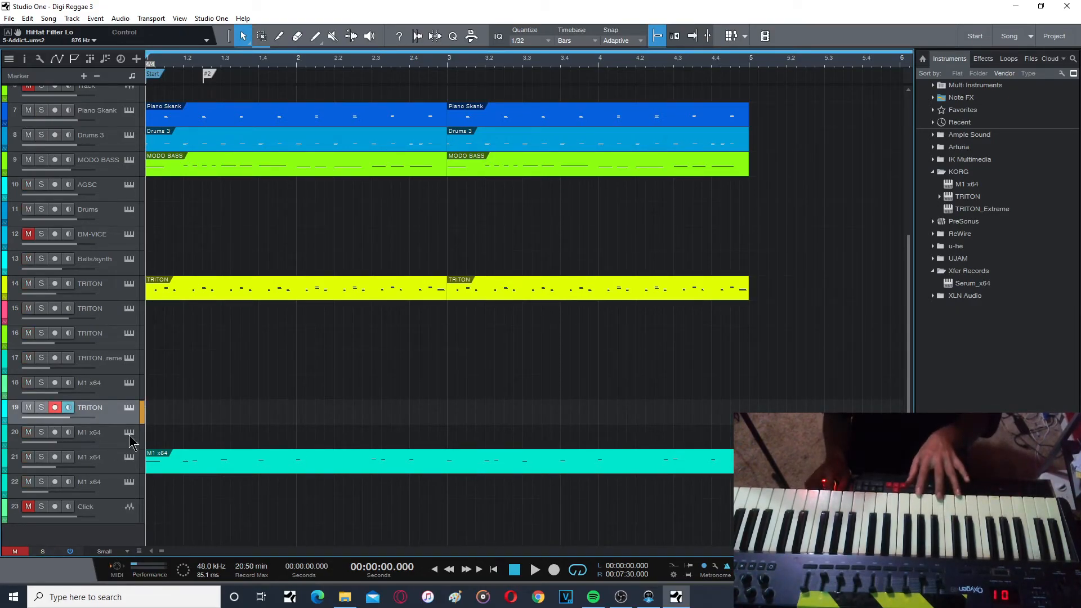
Select M1 x64 track 20, play the full arrangement from the start, and return the playhead to the beginning.
{"action": "left_click", "coordinate": [118, 446]}
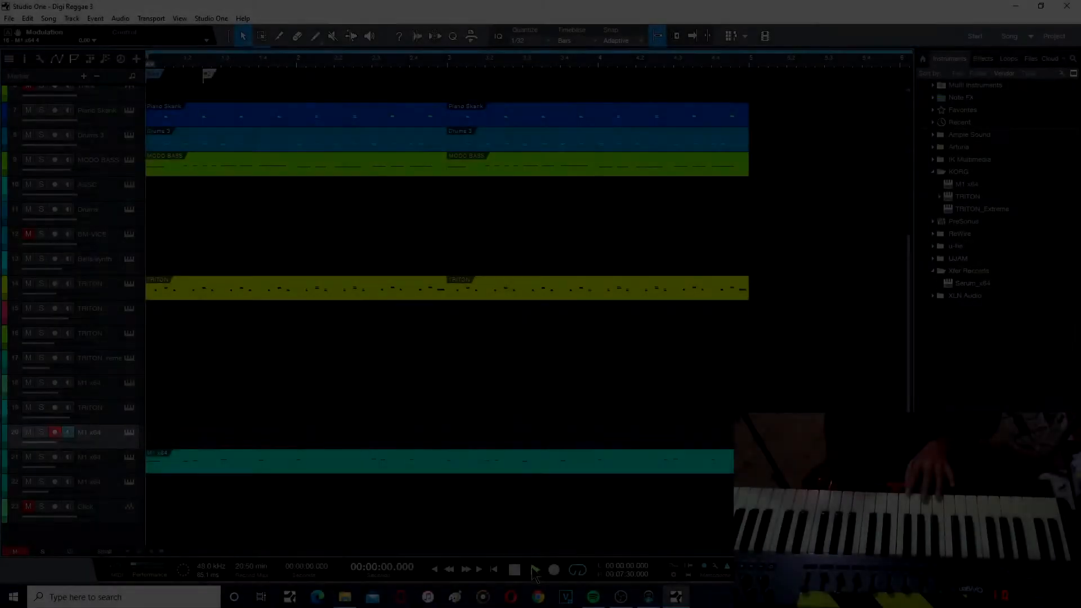
{"action": "key", "text": "space"}
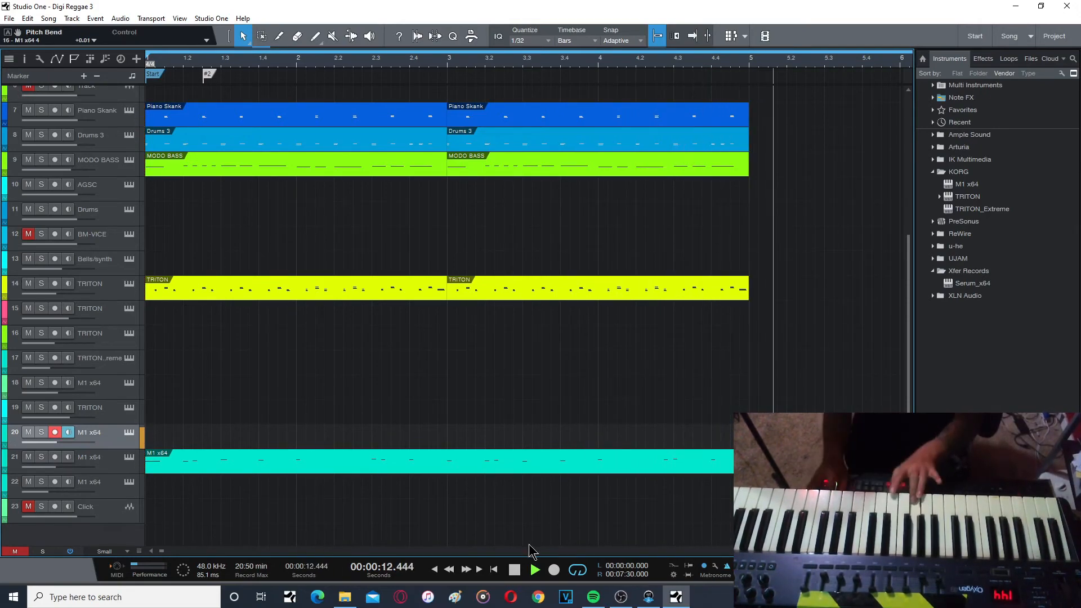
{"action": "left_click", "coordinate": [513, 570]}
{"action": "left_click", "coordinate": [493, 569]}
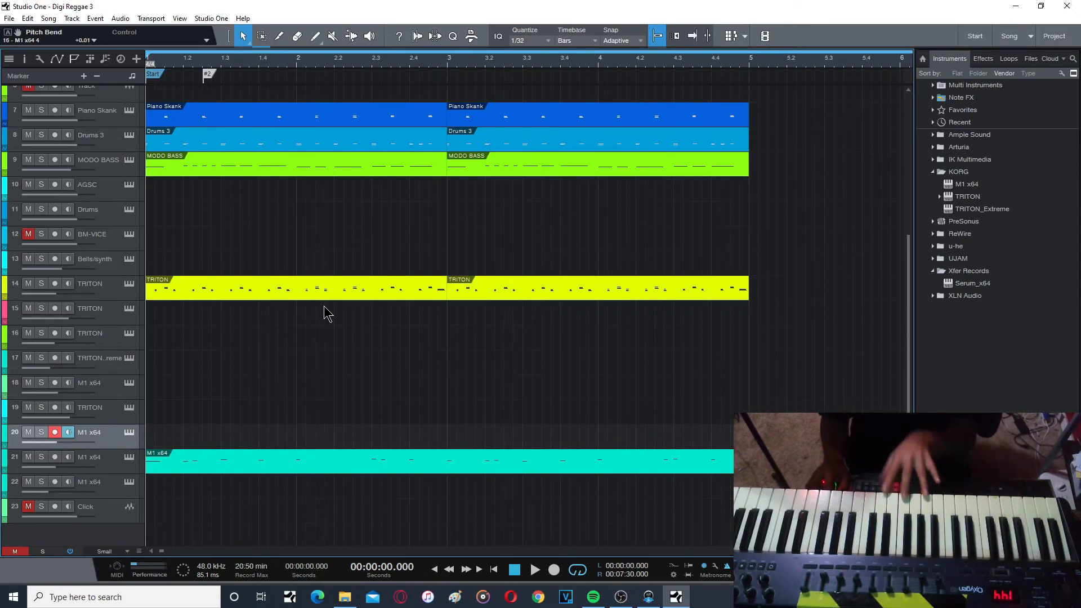
Set the loop range to the first Piano Skank part, and select the first Drums 3, TRITON and MODO BASS parts in turn.
{"action": "left_click", "coordinate": [193, 110]}
{"action": "key", "text": "p"}
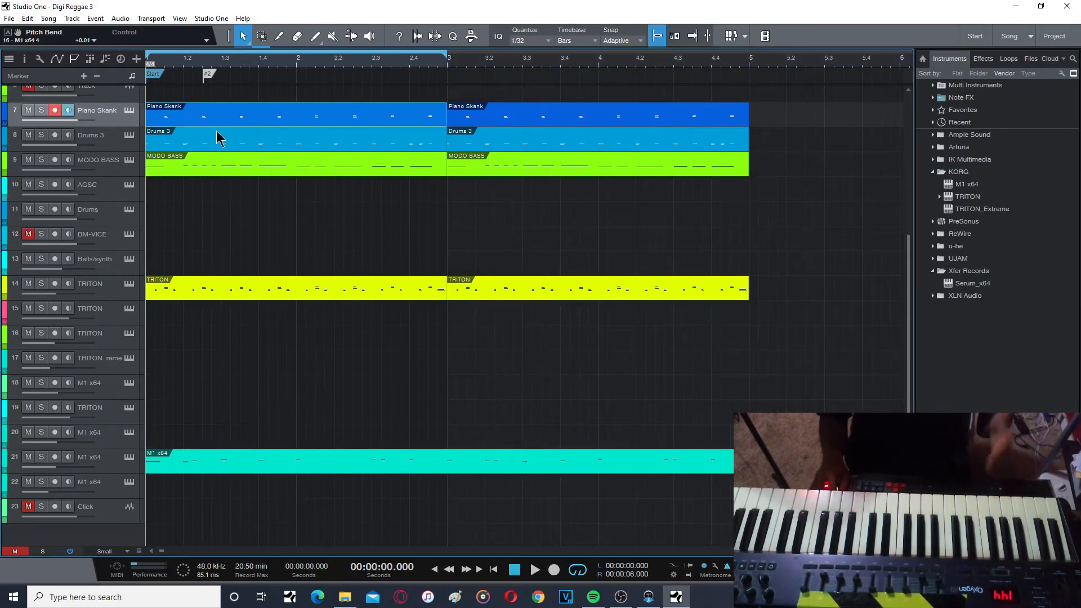
{"action": "left_click", "coordinate": [207, 141]}
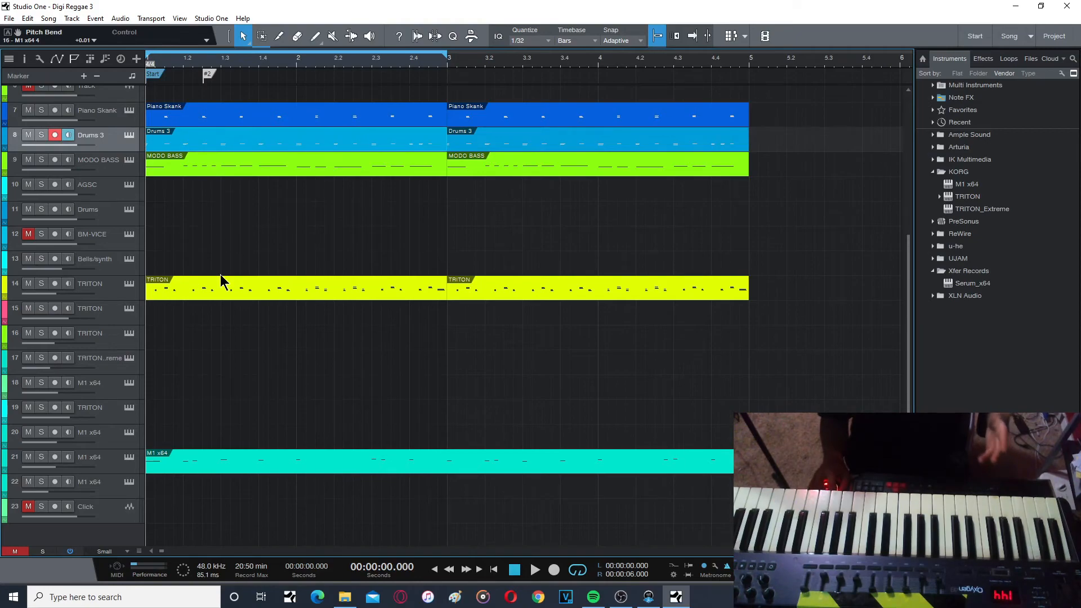
{"action": "left_click", "coordinate": [221, 289]}
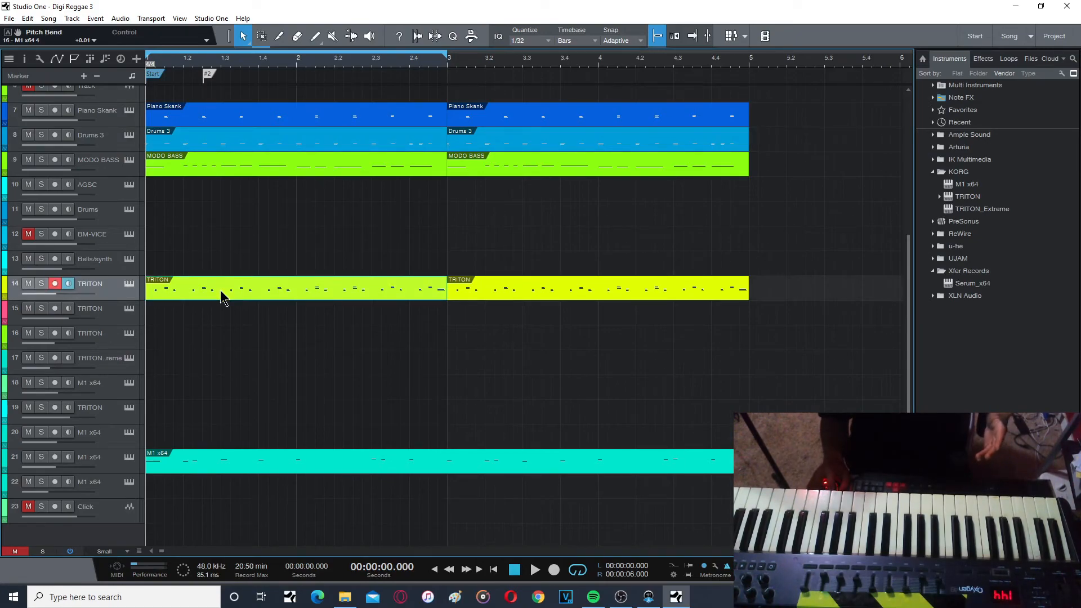
{"action": "left_click", "coordinate": [217, 167]}
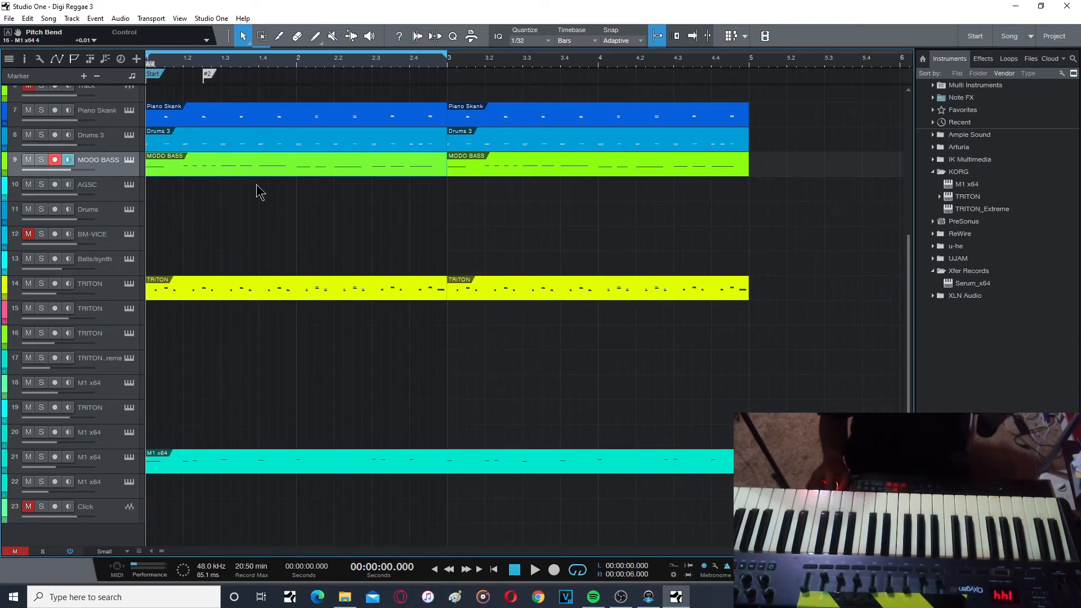
Open the first MODO BASS part in the note editor, examine its opening notes and select all of them.
{"action": "double_click", "coordinate": [231, 169]}
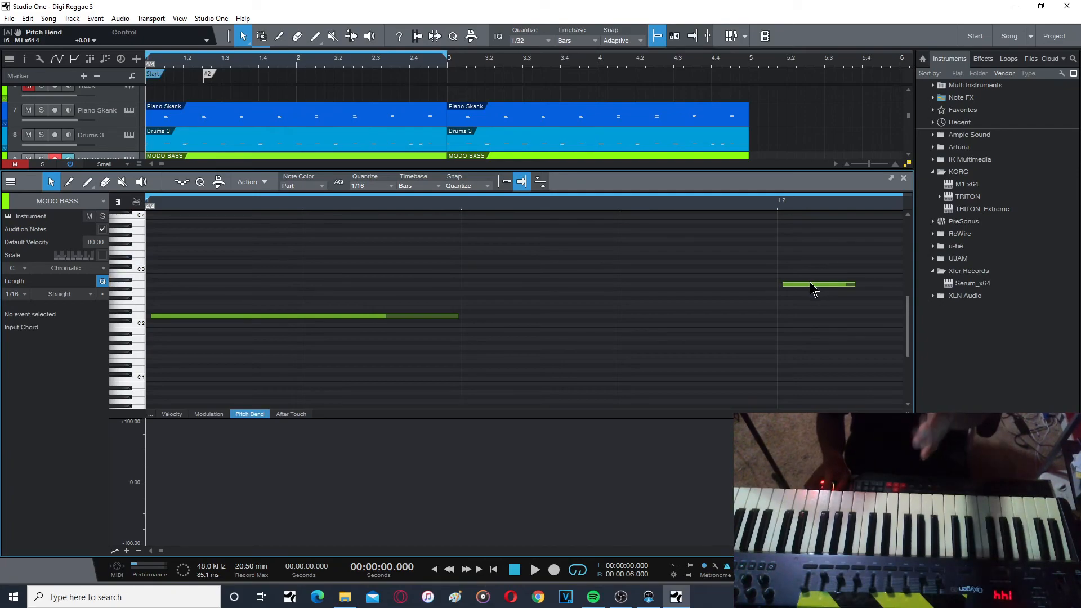
{"action": "mouse_move", "coordinate": [810, 281]}
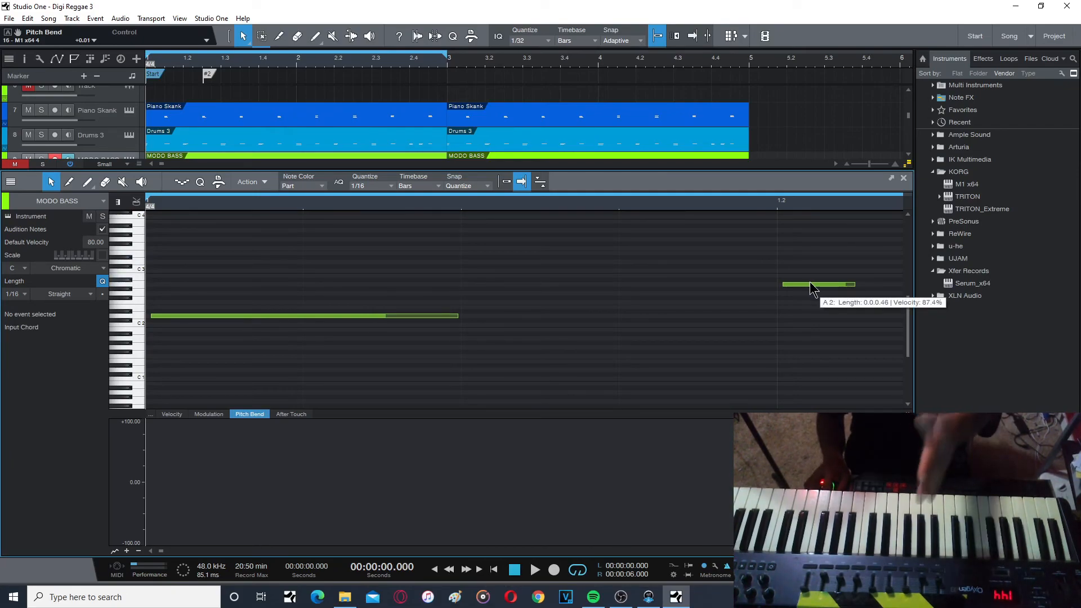
{"action": "key", "text": "ctrl+a"}
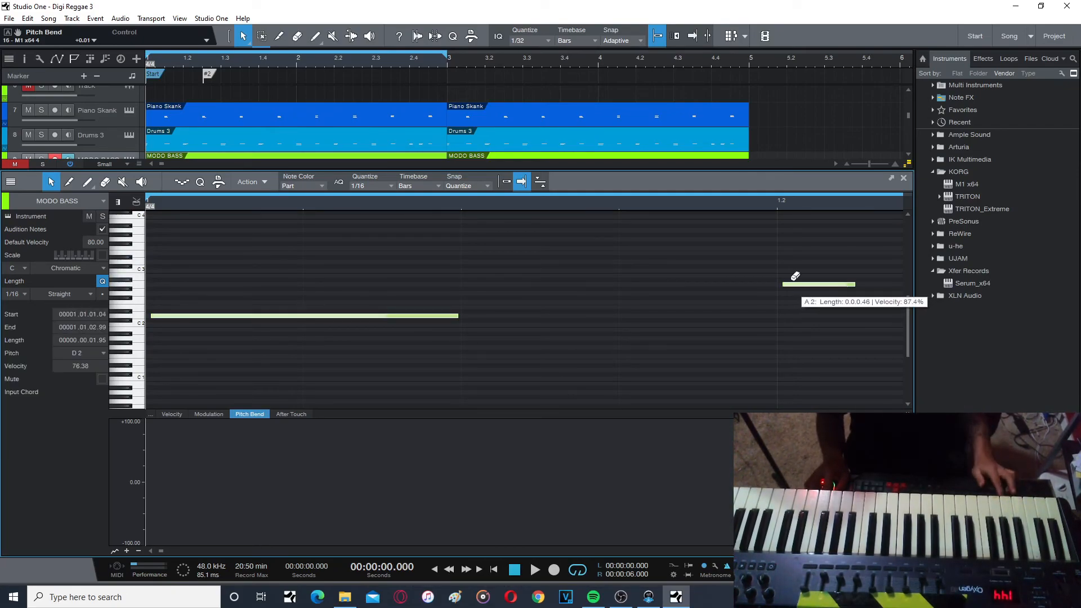
{"action": "left_click", "coordinate": [903, 179]}
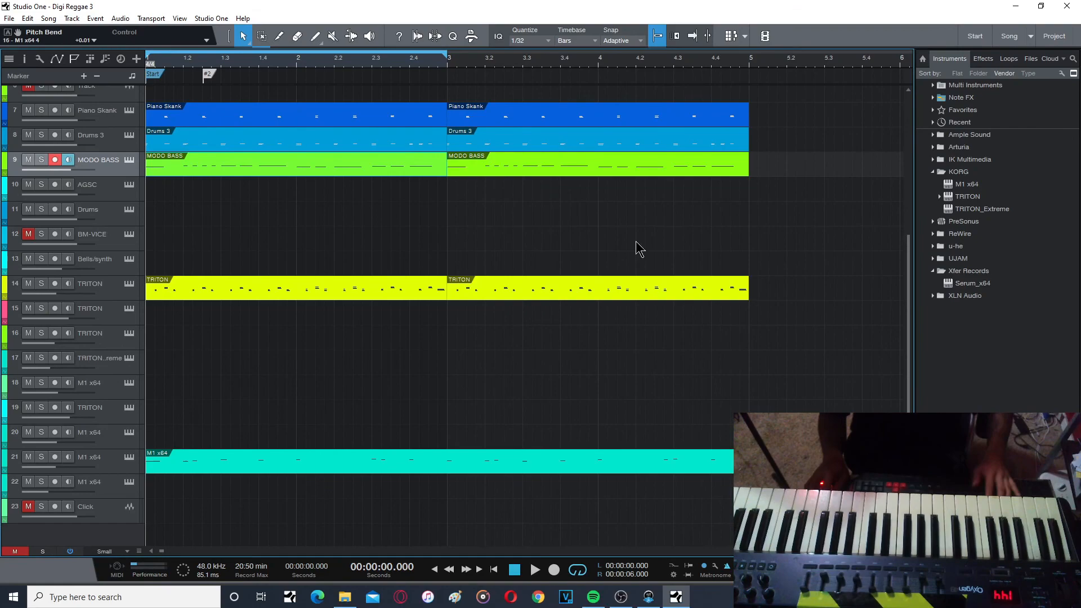
Select TRITON track 14.
{"action": "left_click", "coordinate": [139, 296]}
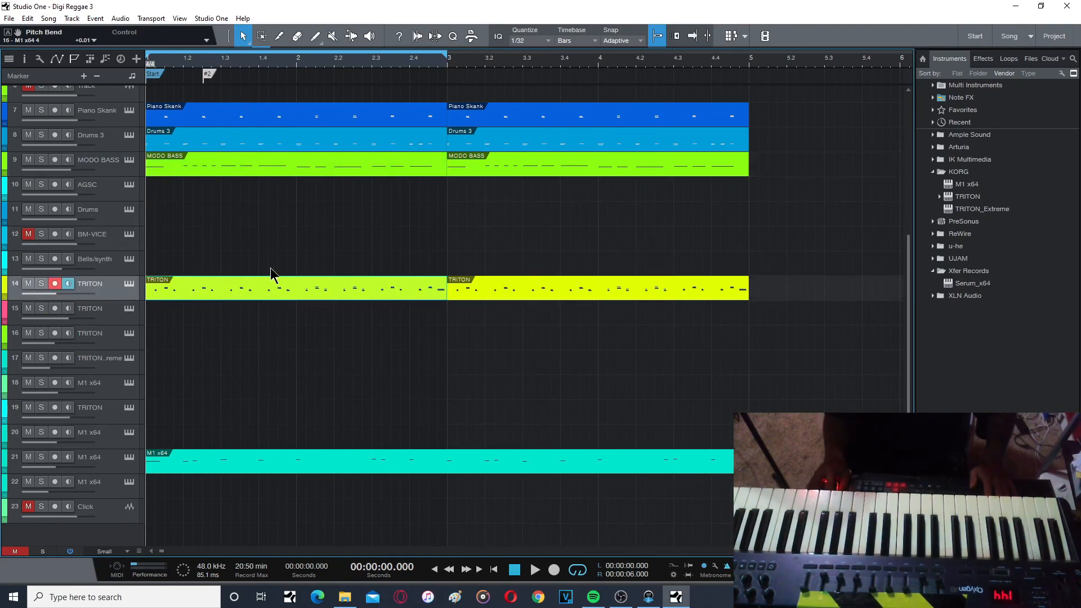